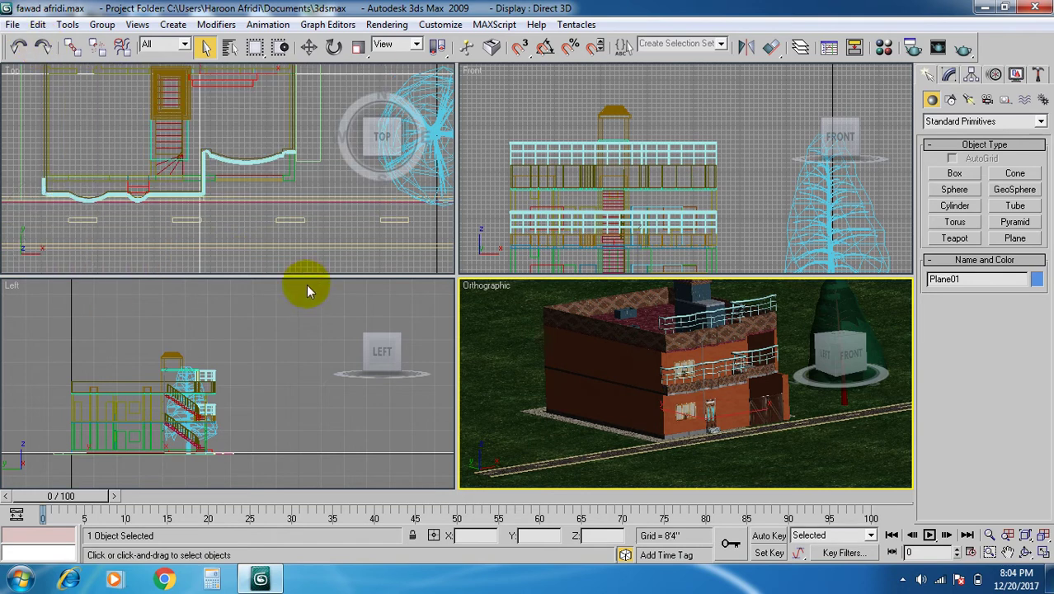
- Examine the house front, road and tree in the maximized orthographic view by zooming and orbiting around them
key("shift+w")
middle_click_drag(820, 455, 778, 462, "alt")
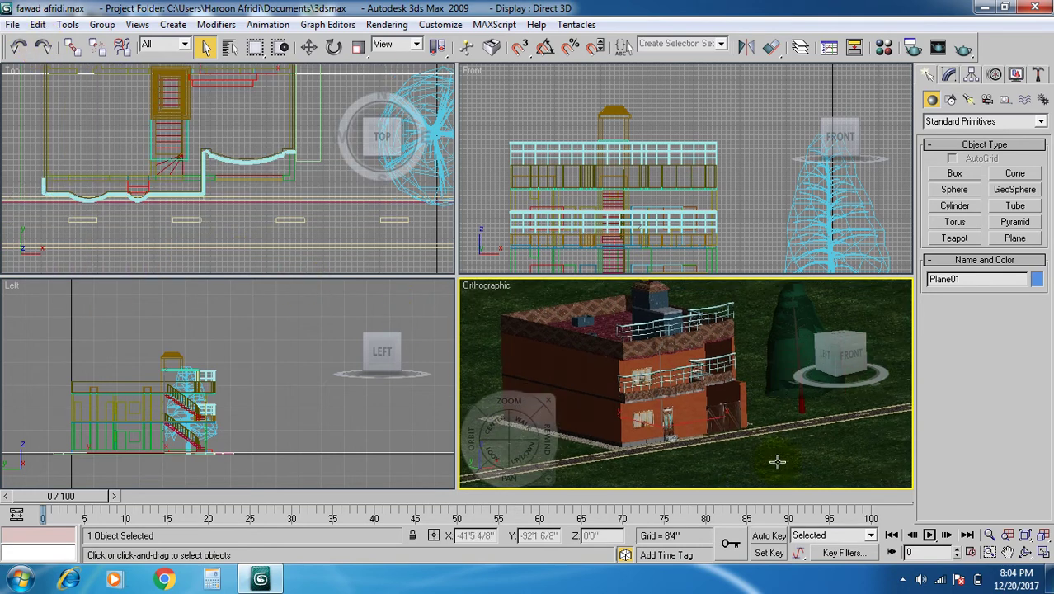
left_click(1042, 554)
scroll(601, 412, "down", 3)
scroll(828, 452, "up", 3)
scroll(827, 452, "down", 4)
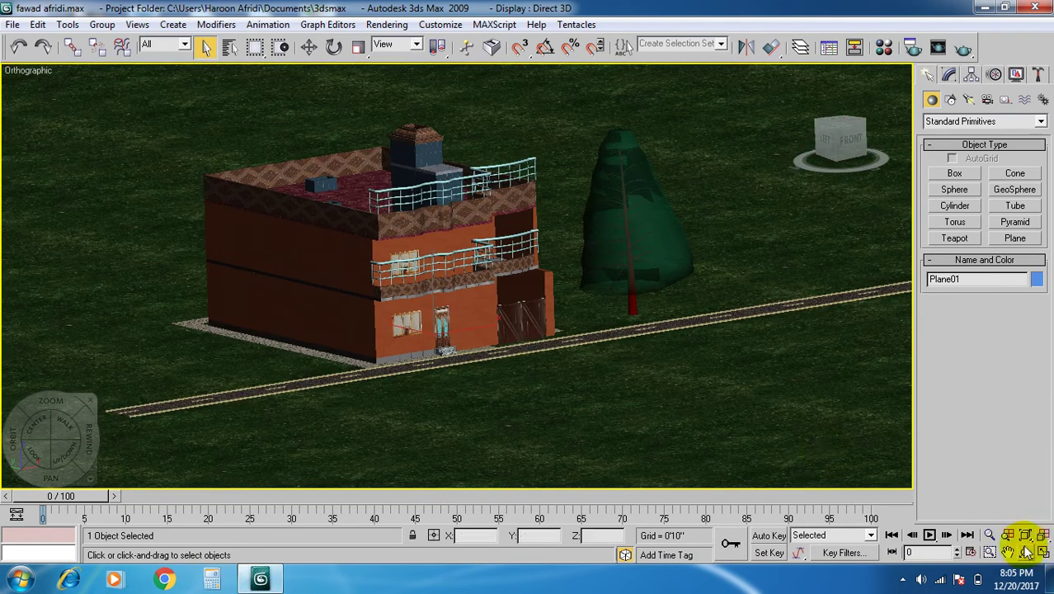
left_click(1027, 552)
mouse_move(473, 376)
left_mouse_down()
mouse_move(472, 431)
mouse_move(473, 372)
left_mouse_up()
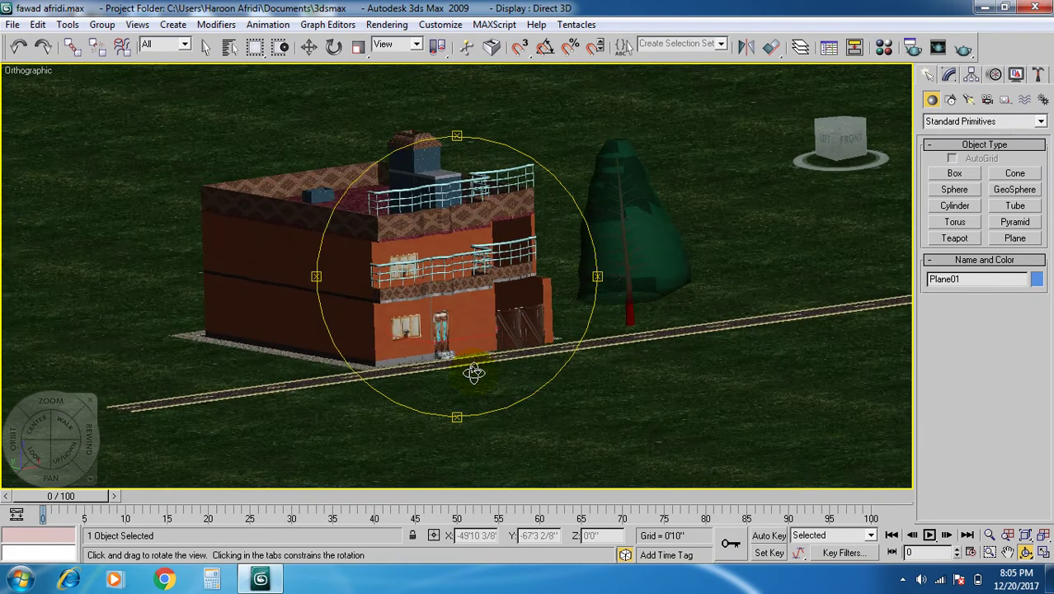
scroll(473, 372, "up", 2)
left_click_drag(638, 333, 642, 332)
left_click_drag(496, 339, 467, 333)
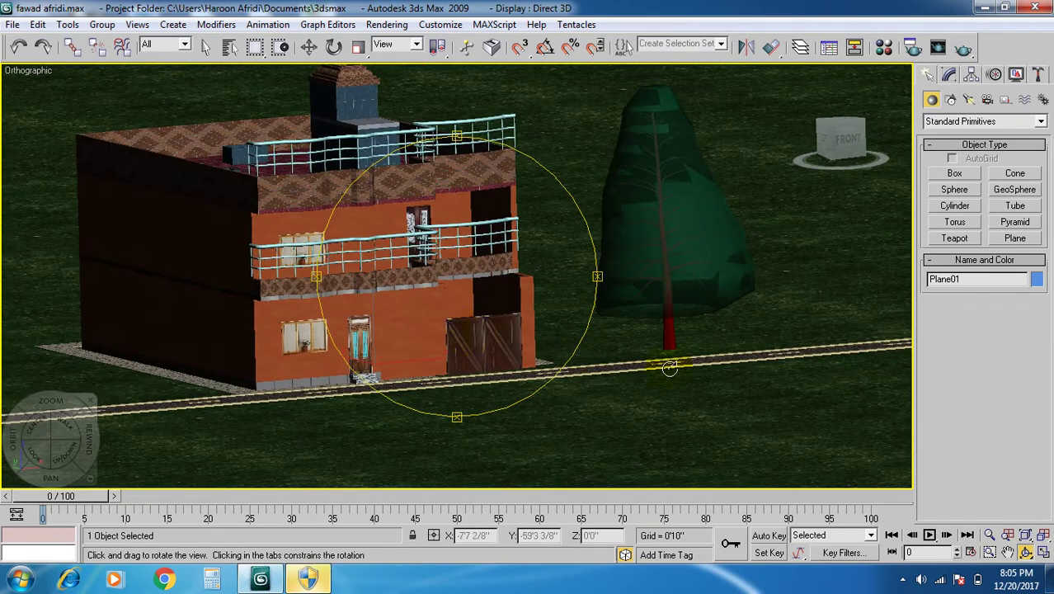
left_click_drag(661, 365, 668, 372)
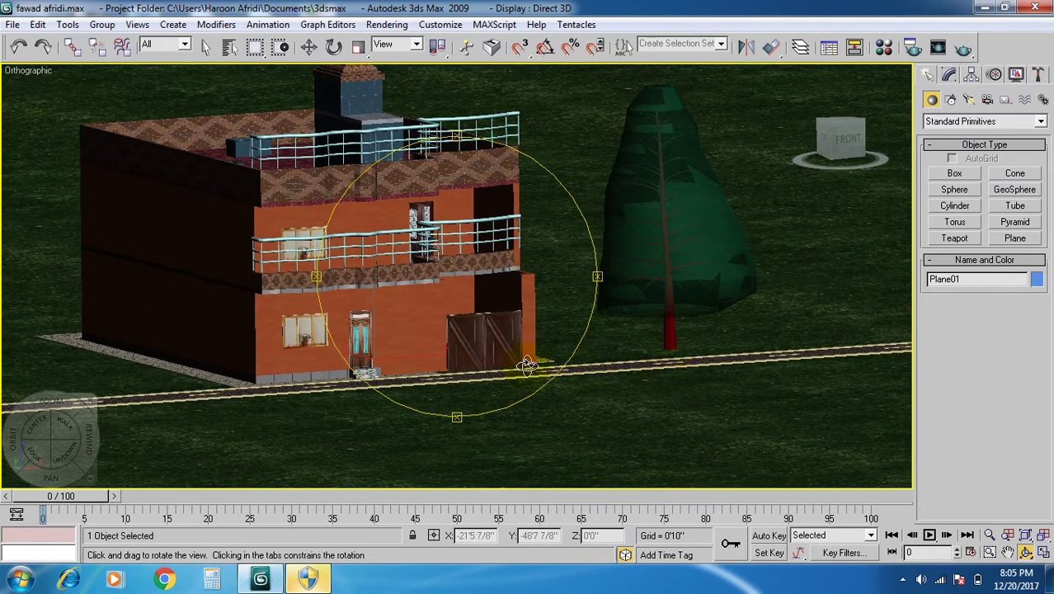
left_click_drag(528, 365, 523, 366)
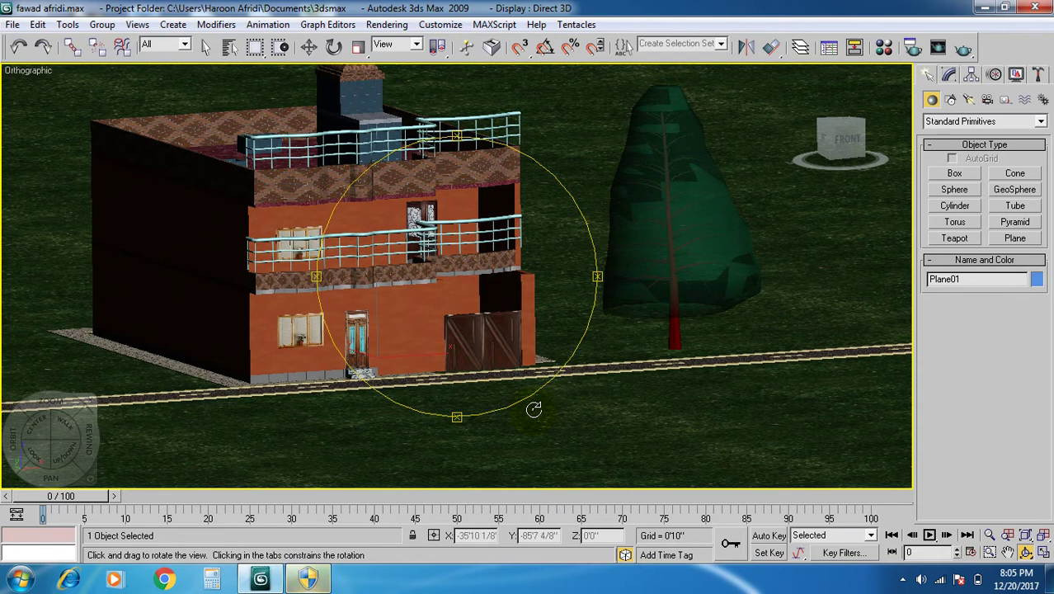
right_click(535, 405)
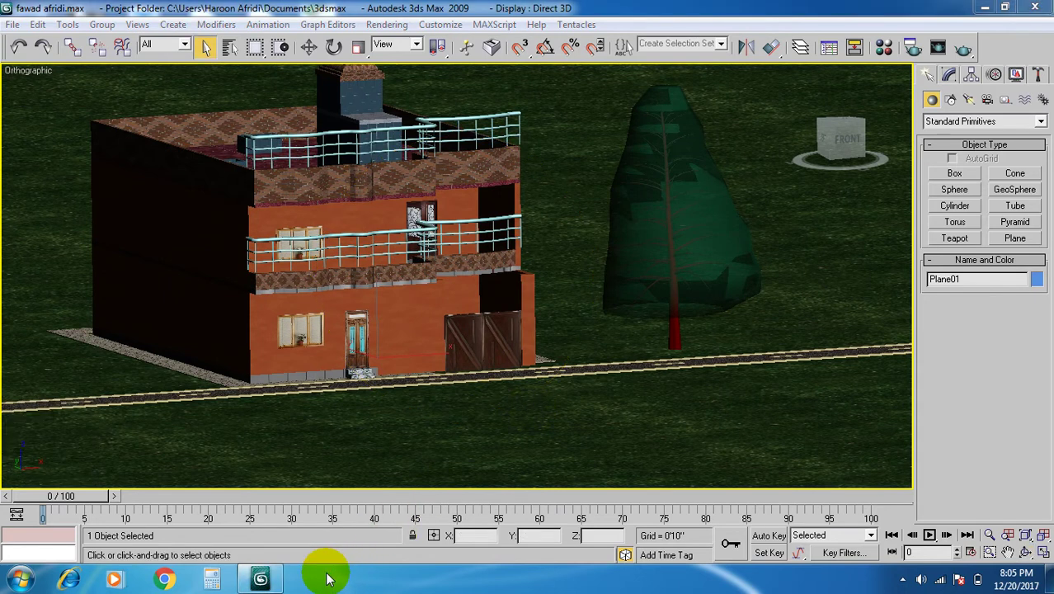
- Select the tree beside the house, render the orthographic view and close the rendered image
key("ctrl+l")
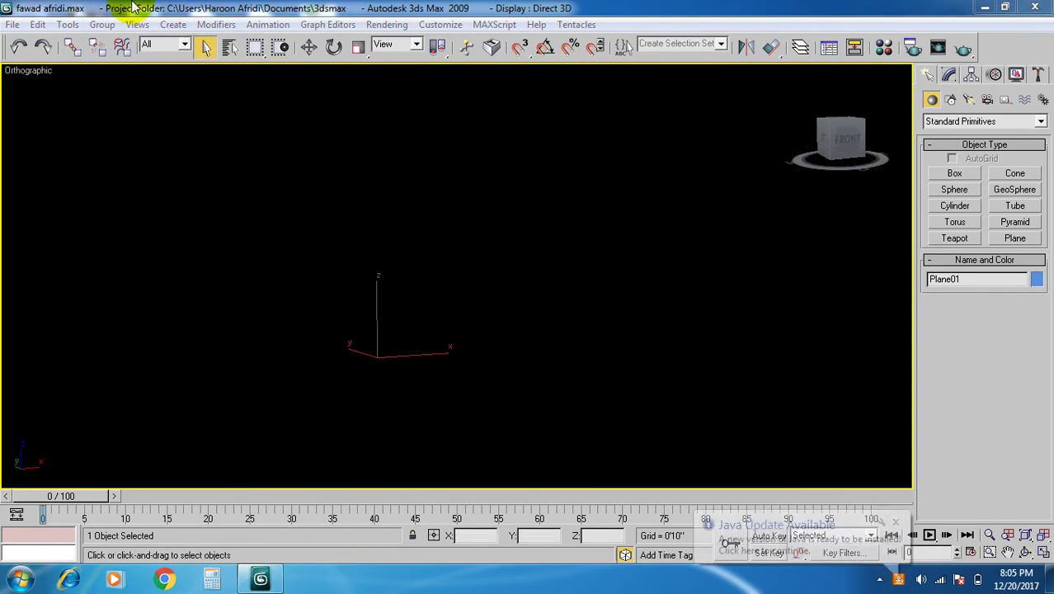
left_click(684, 257)
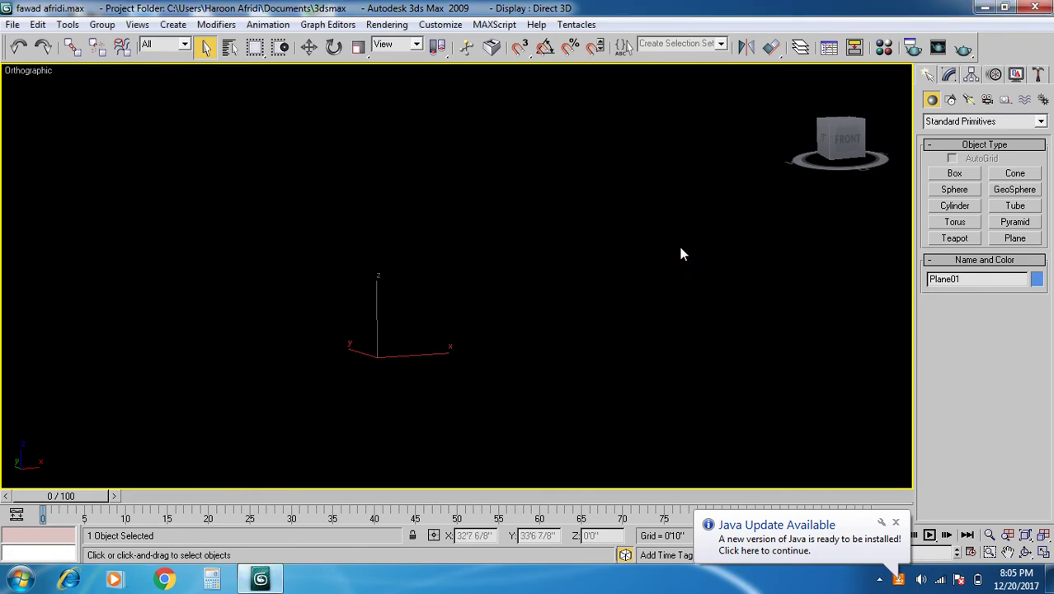
key("ctrl+z")
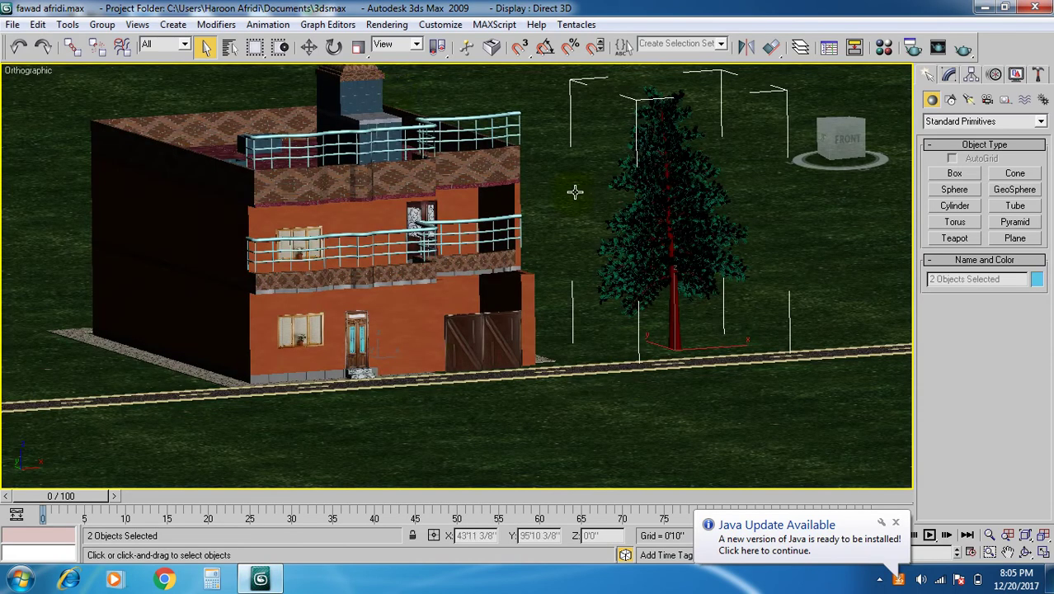
left_click(384, 32)
left_click(399, 42)
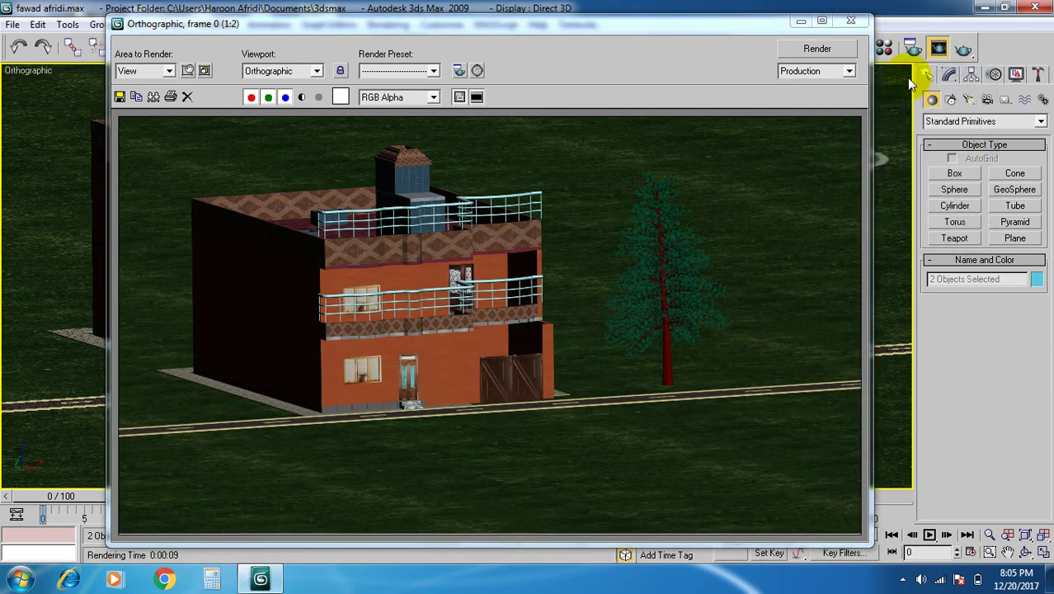
left_click(851, 19)
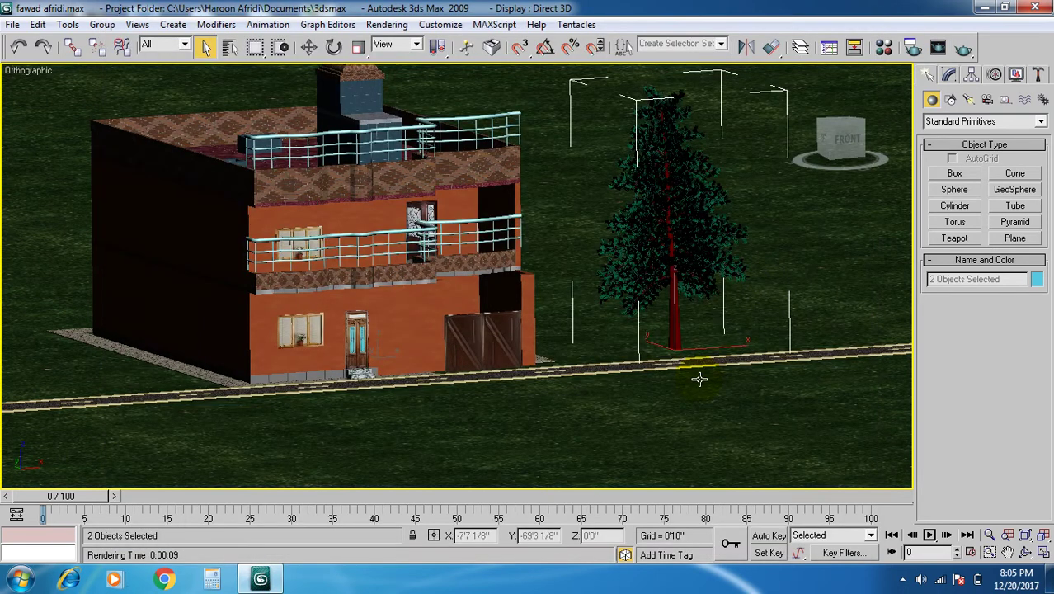
- Restore the four-viewport layout and frame the whole house and tree in the Top and Front views
left_click(1043, 552)
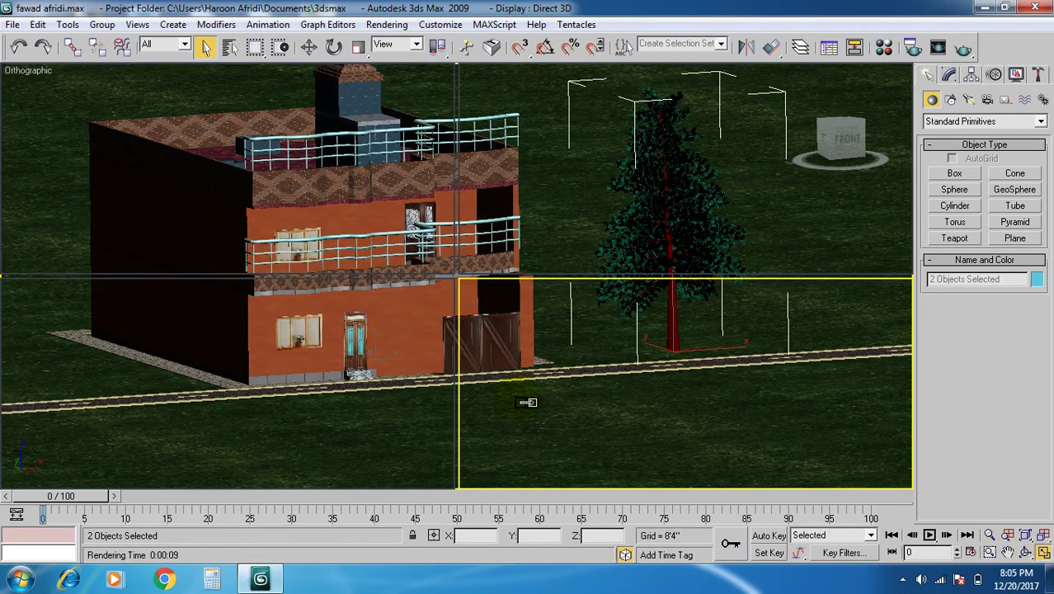
right_click(228, 207)
scroll(240, 212, "down", 2)
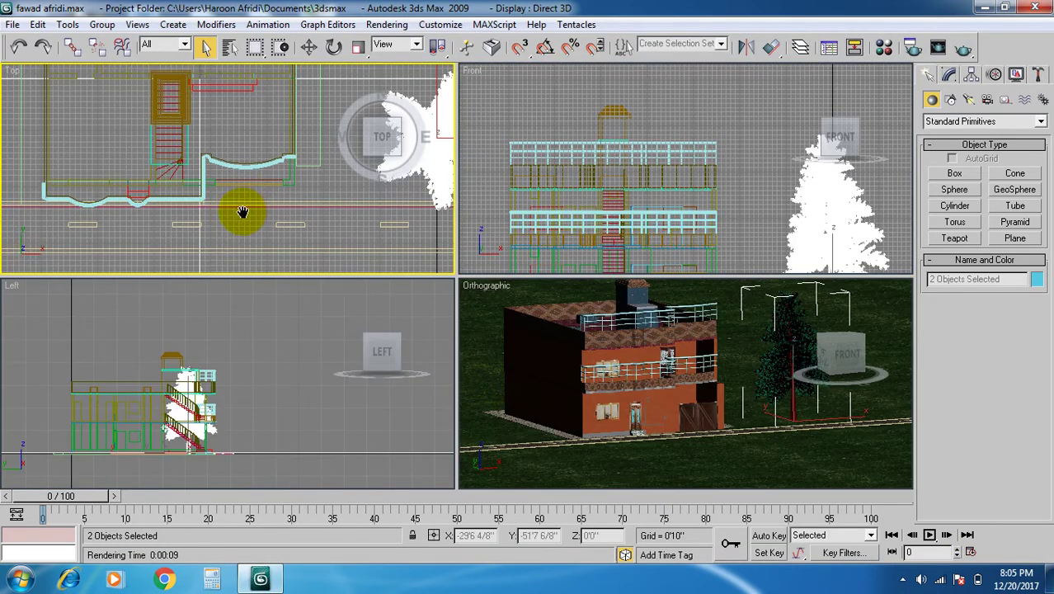
scroll(265, 216, "down", 2)
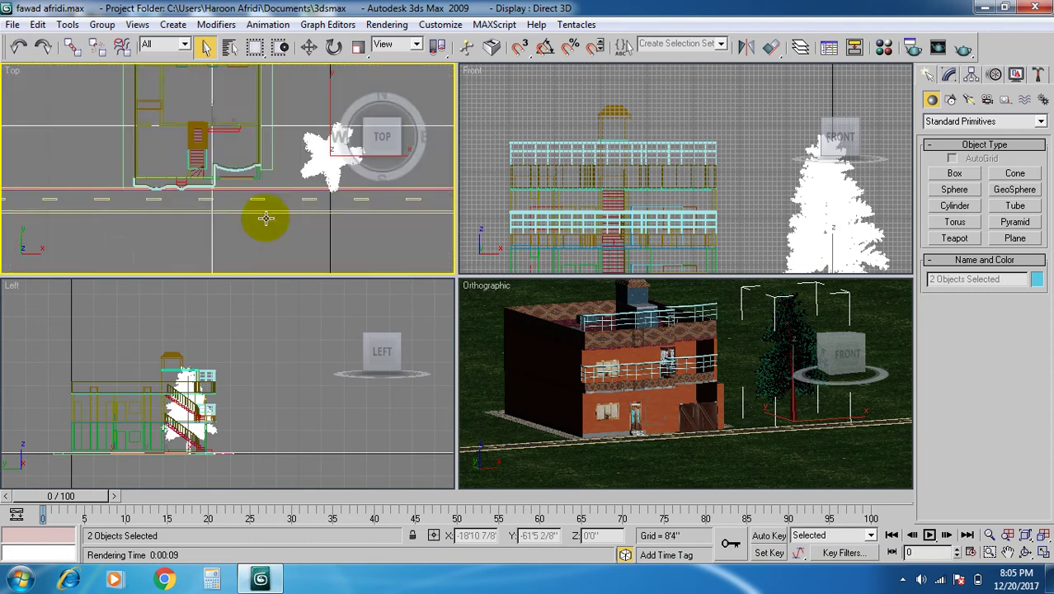
middle_click_drag(257, 228, 251, 228)
scroll(252, 227, "down", 3)
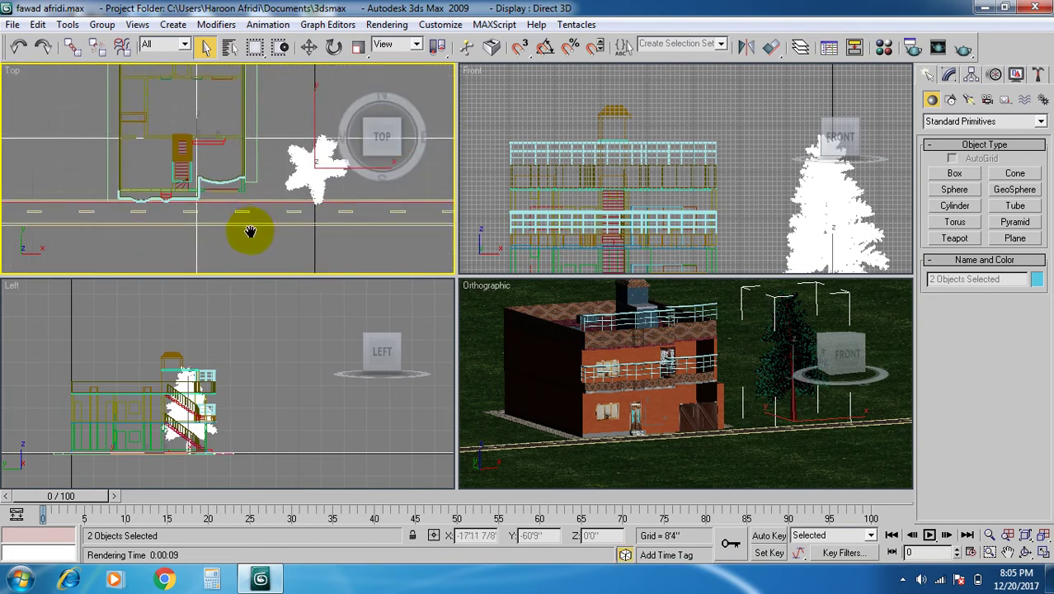
scroll(250, 230, "down", 1)
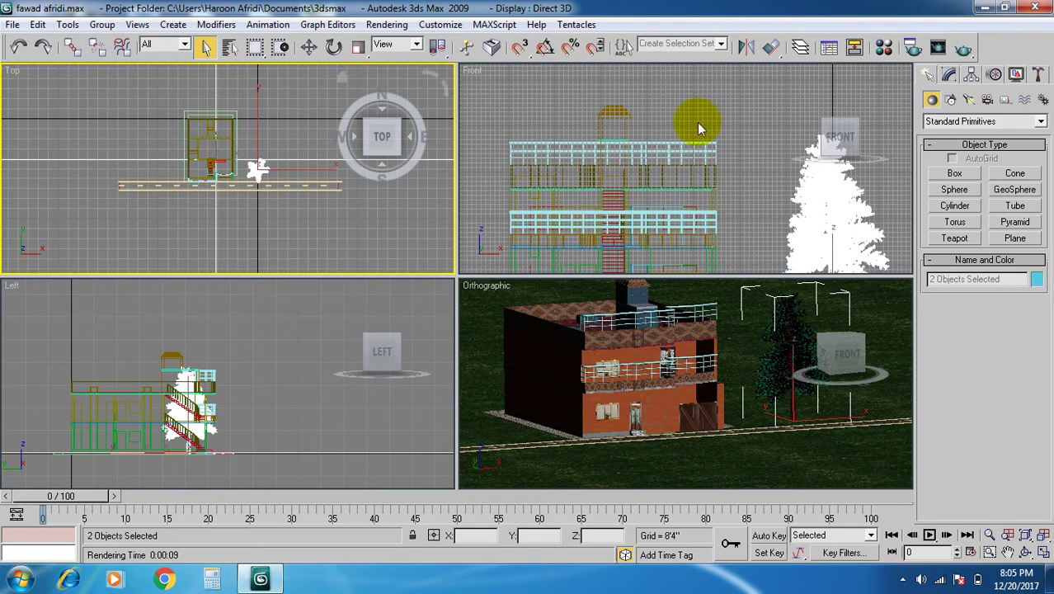
scroll(721, 111, "down", 2)
scroll(707, 147, "down", 2)
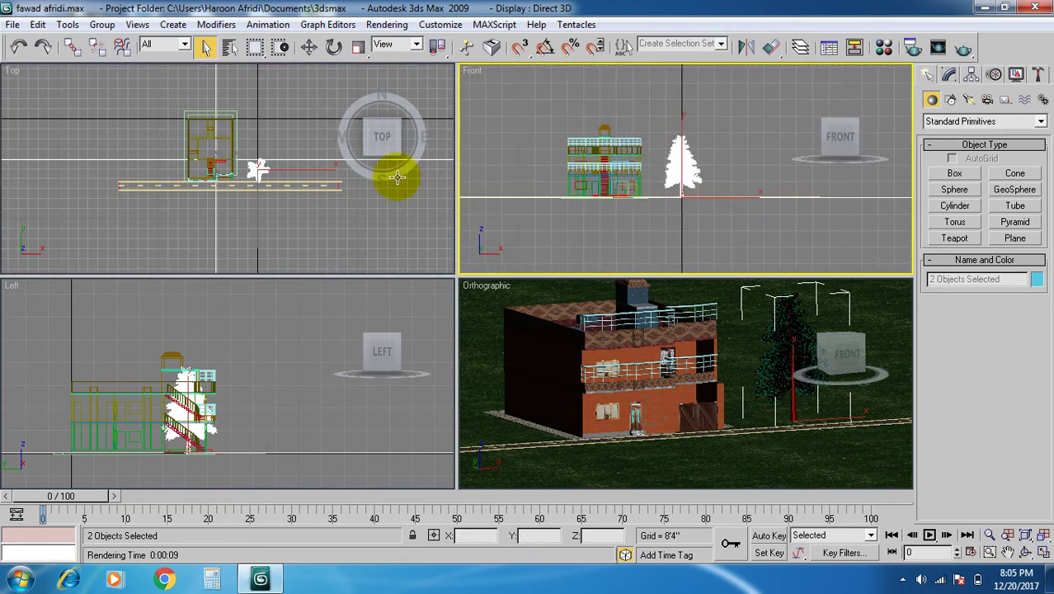
right_click(360, 198)
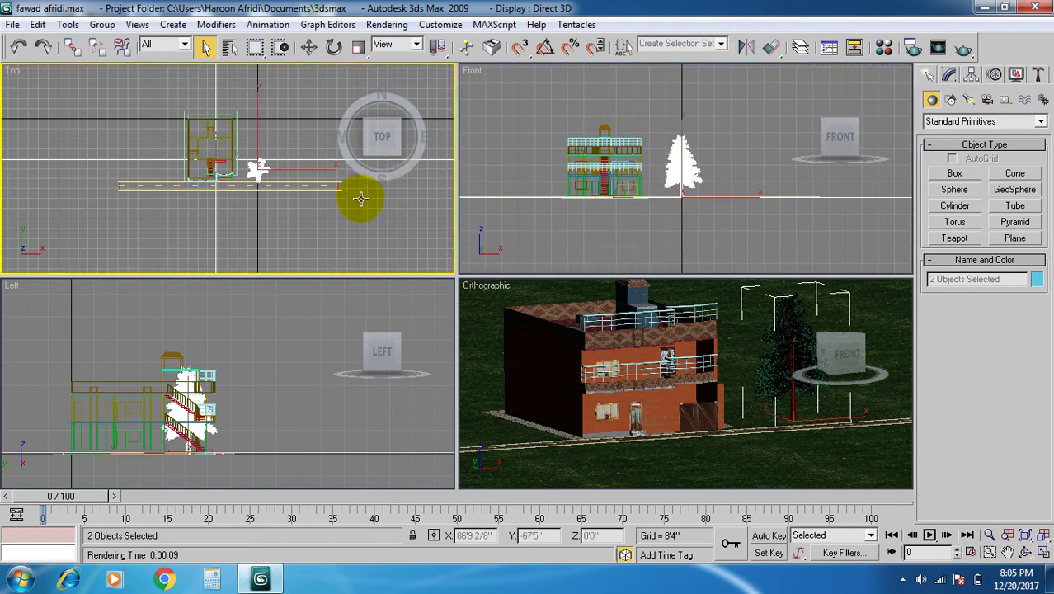
left_click(971, 100)
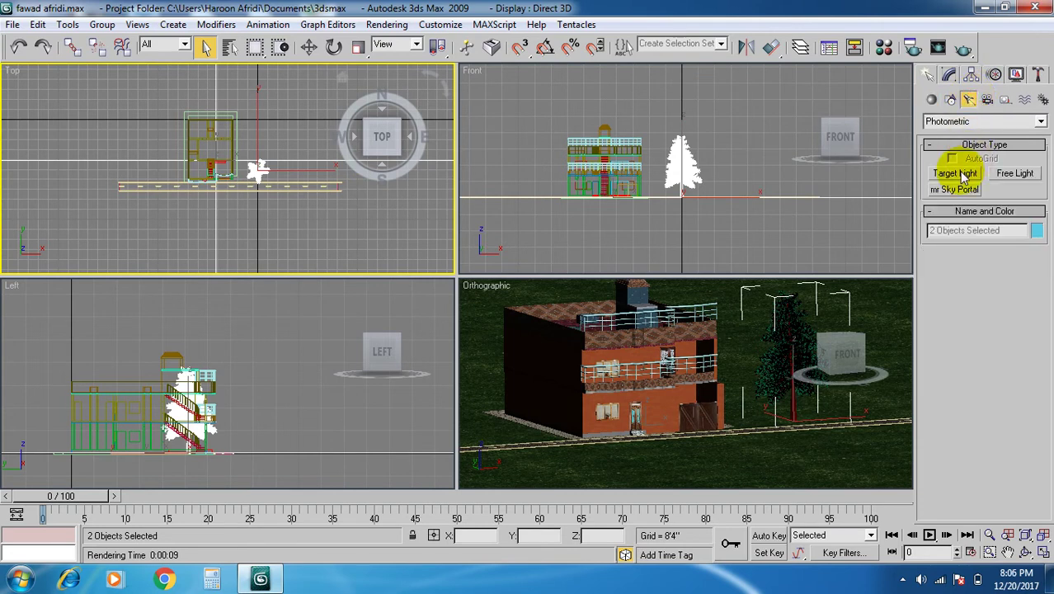
left_click(1014, 173)
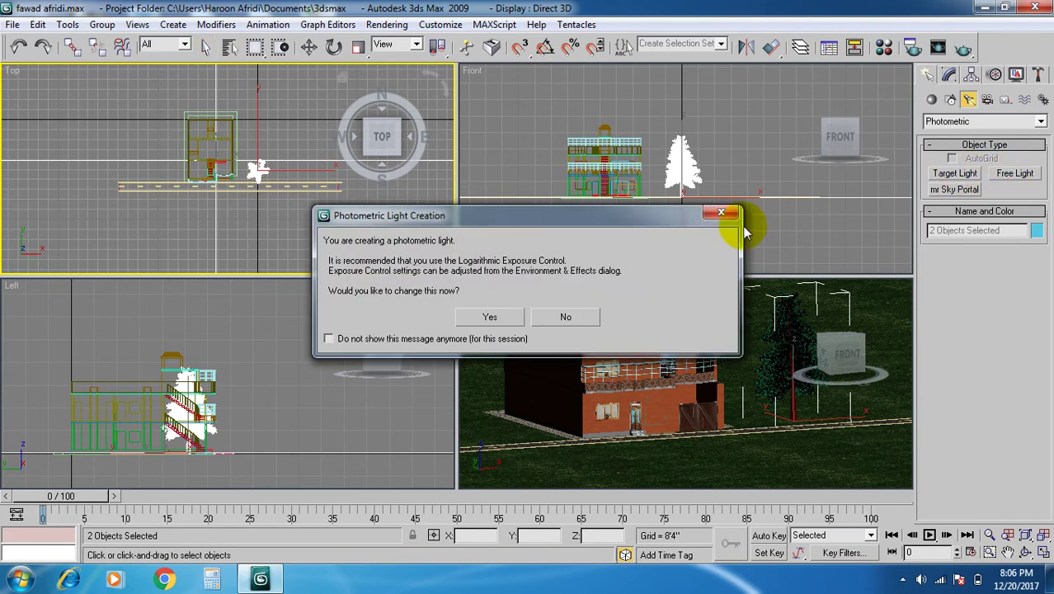
left_click(719, 213)
left_click(940, 173)
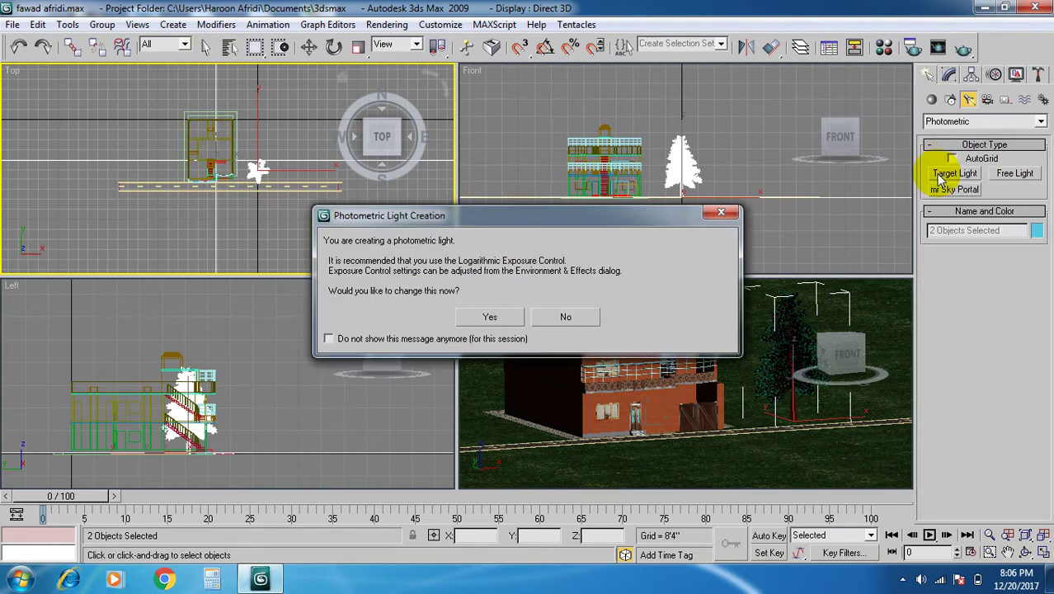
left_click(716, 213)
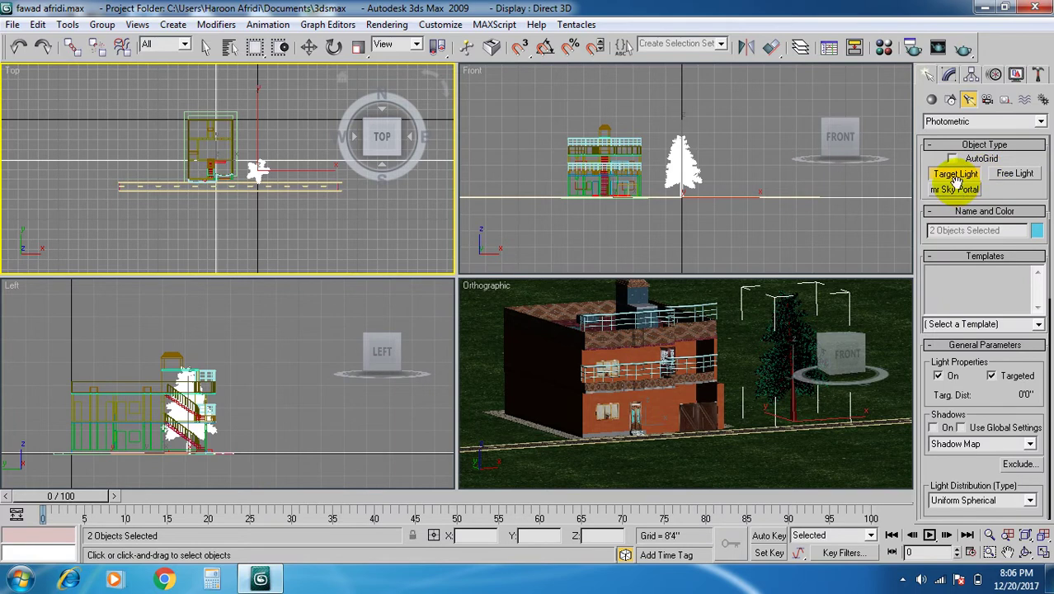
left_click(932, 99)
left_click(965, 122)
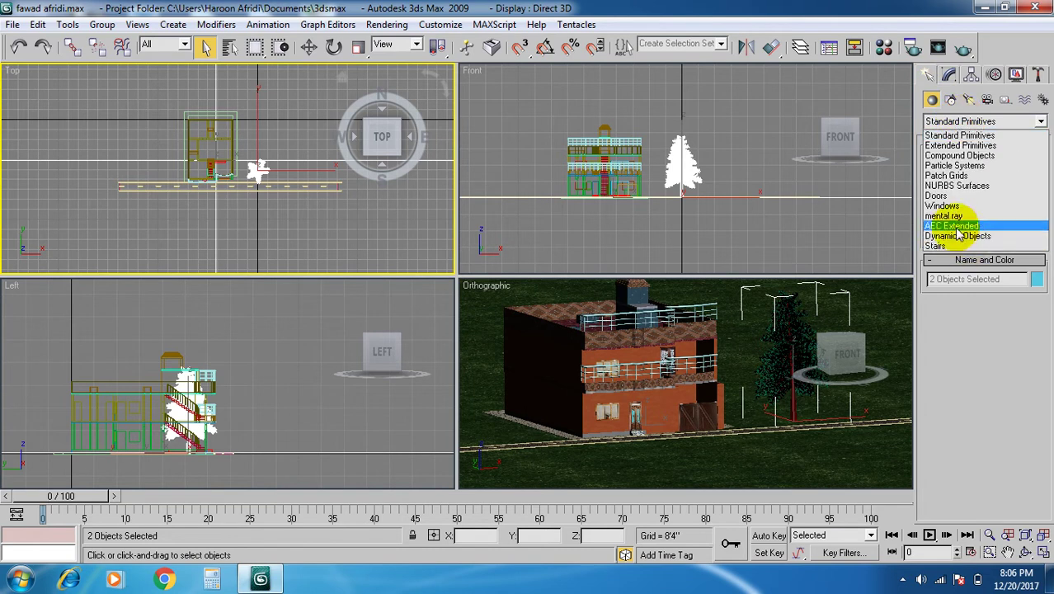
left_click(958, 230)
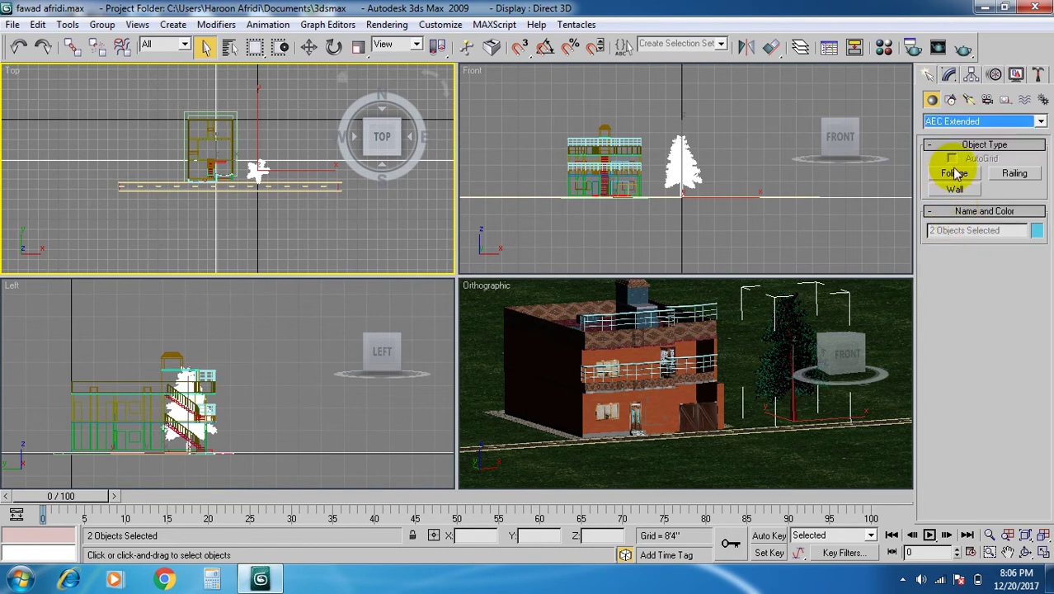
- Place a Standard Omni light in the Top view, on the road side of the house and beyond the tree
left_click(970, 99)
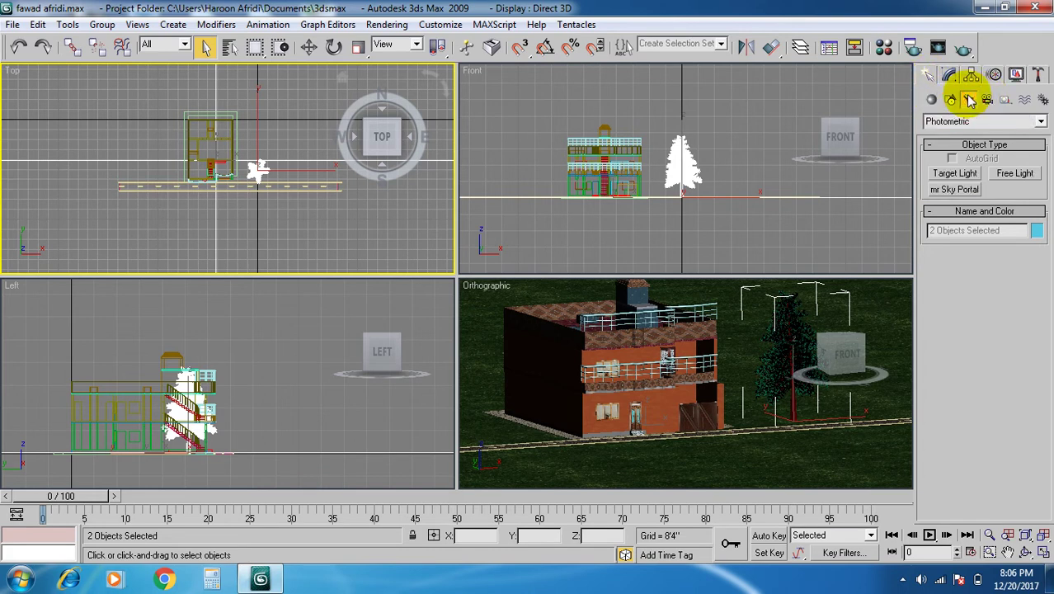
left_click(981, 122)
left_click(978, 147)
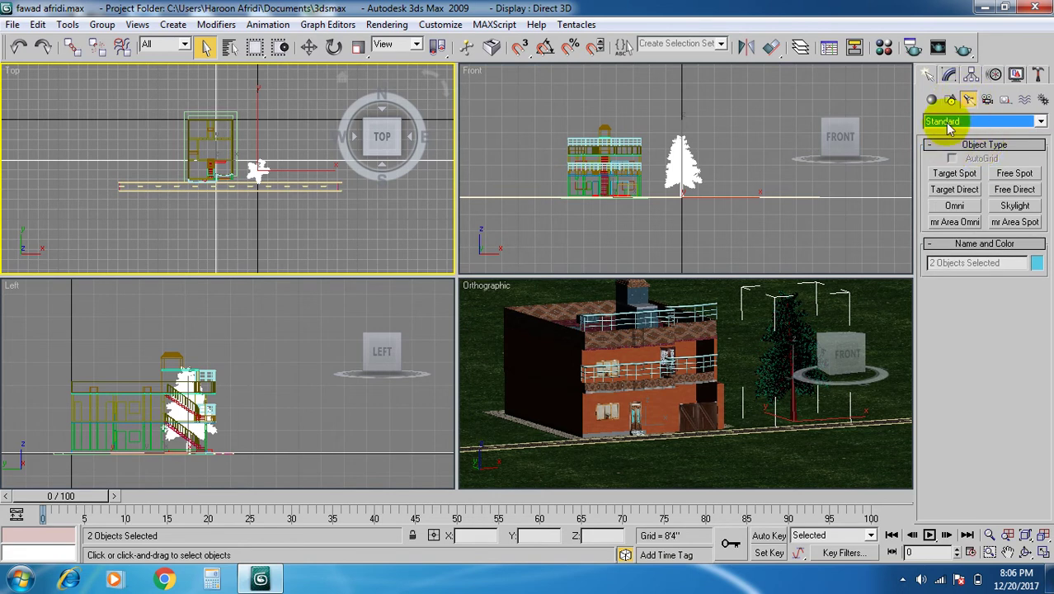
left_click(955, 206)
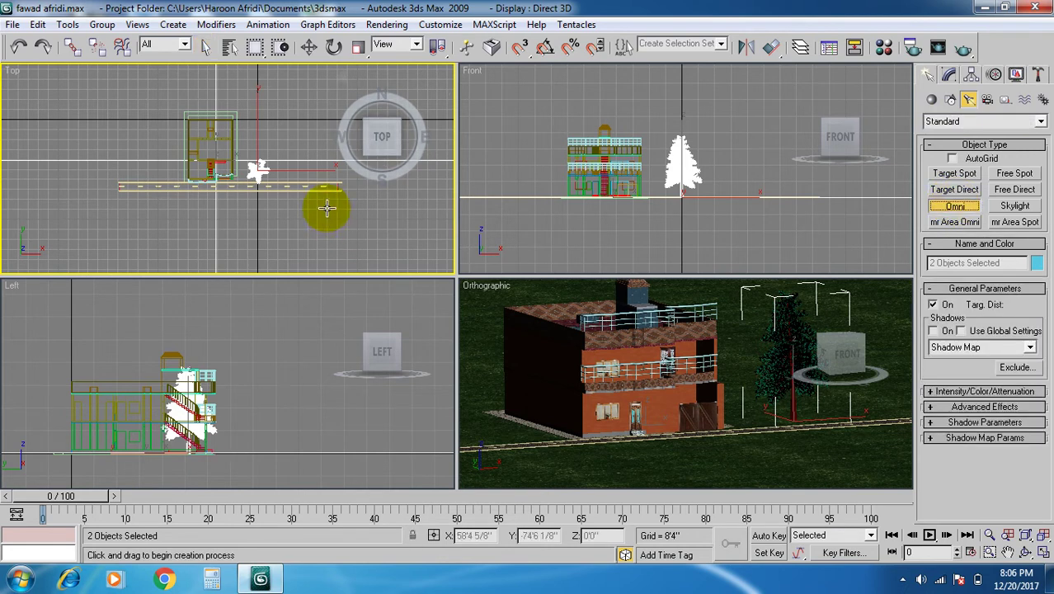
scroll(364, 214, "down", 3)
middle_click_drag(301, 218, 294, 207)
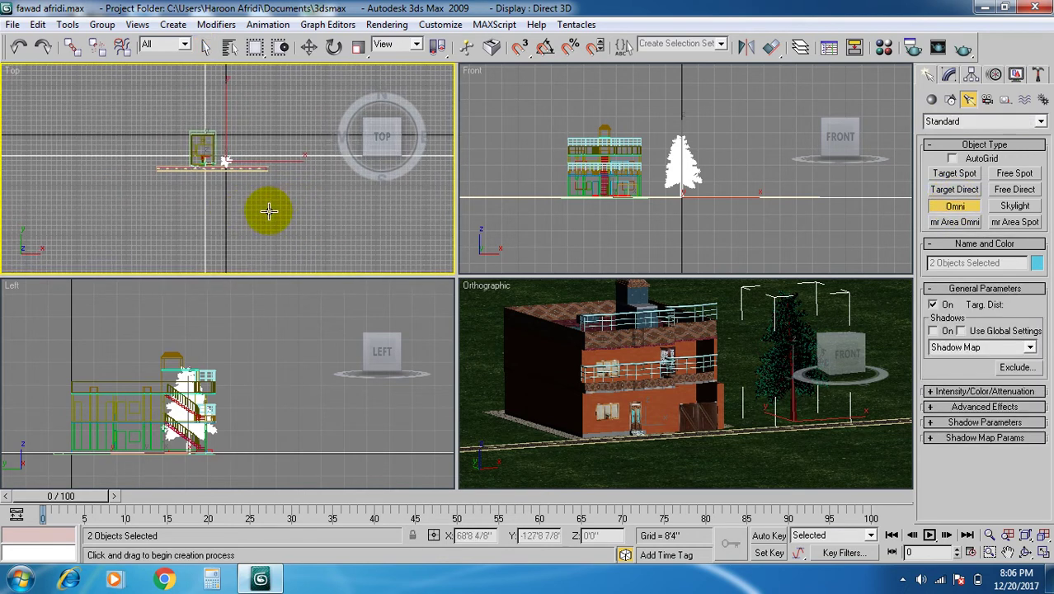
left_click(306, 208)
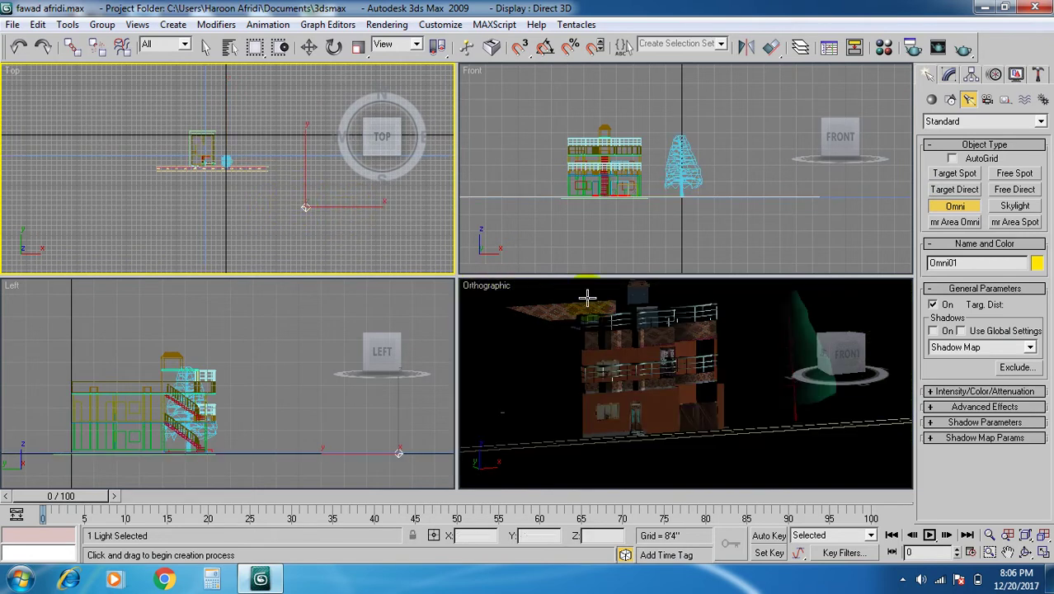
- Move the Omni light up and closer to the house in the Front view, to about X 49'8" and Z 43'7"
left_click(309, 47)
scroll(682, 173, "down", 5)
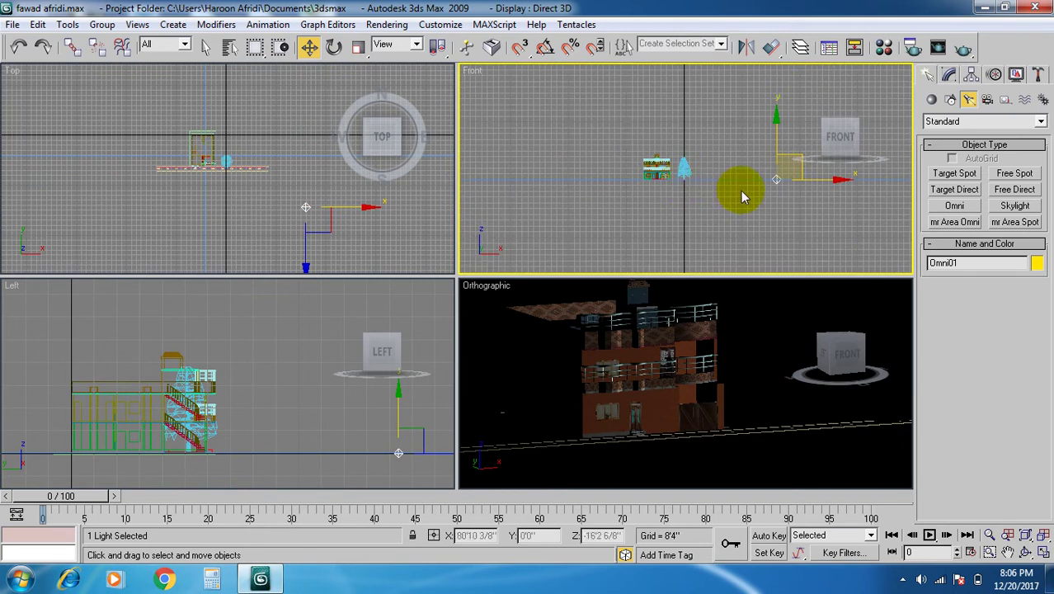
left_click_drag(680, 198, 716, 104)
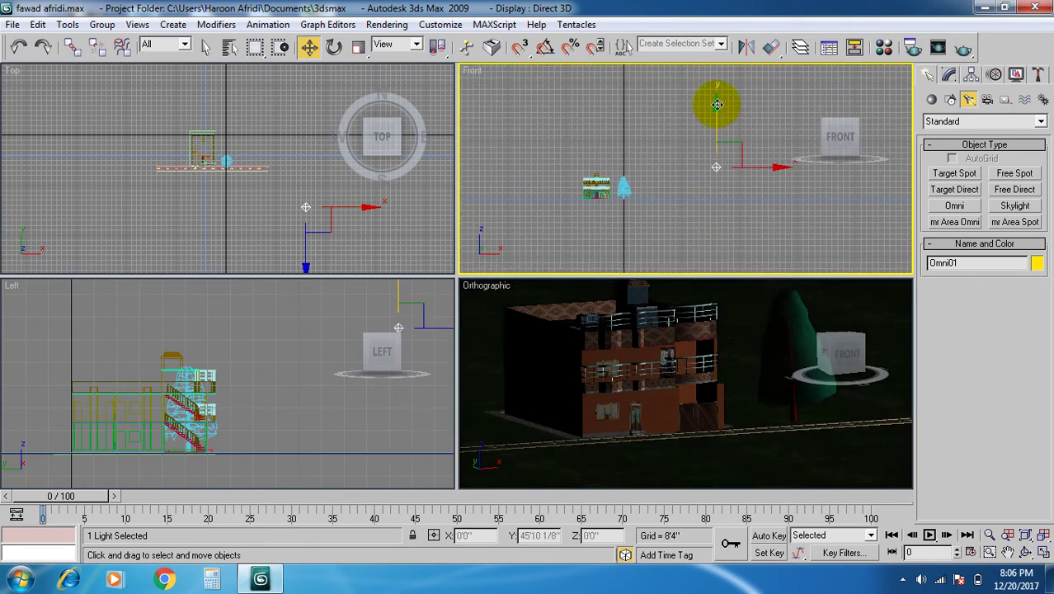
left_click(750, 163)
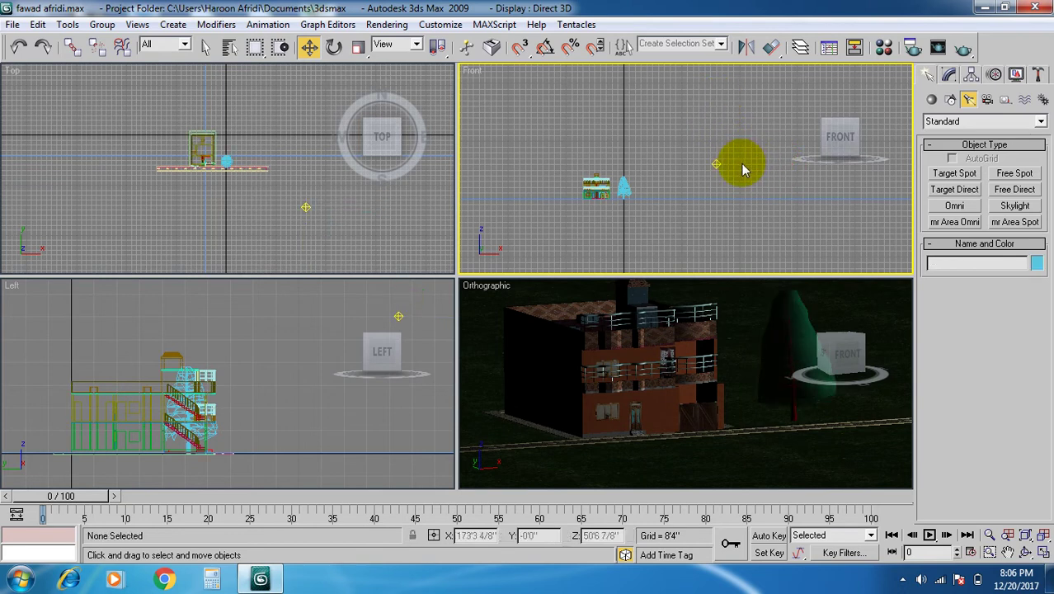
left_click(713, 163)
left_click_drag(743, 163, 659, 105)
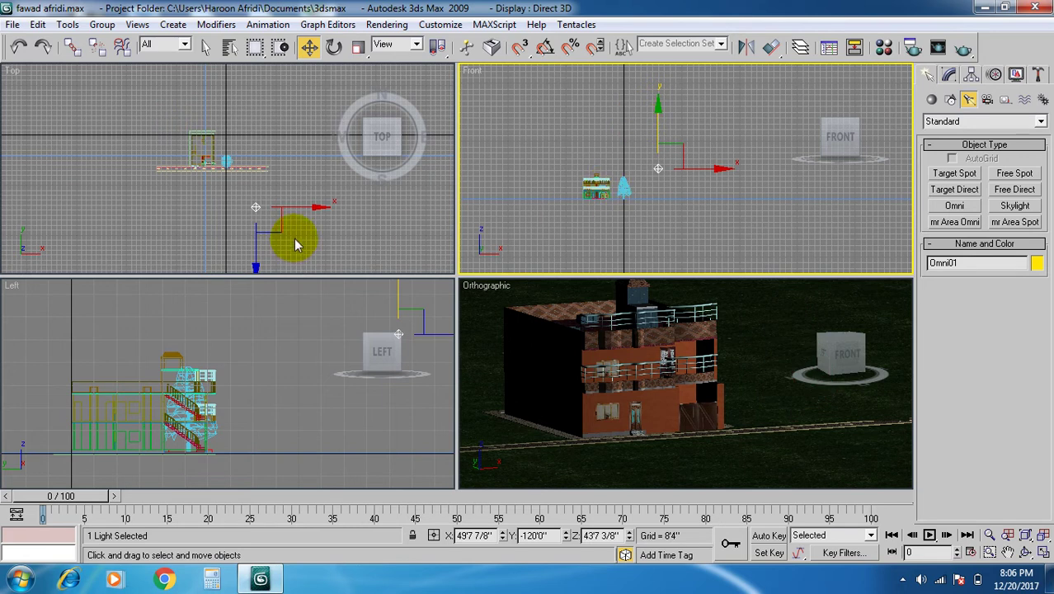
- Place a second Standard Omni light in the Top view, on the road side of the house opposite the first light, about X -206', Y -115'
left_click(953, 205)
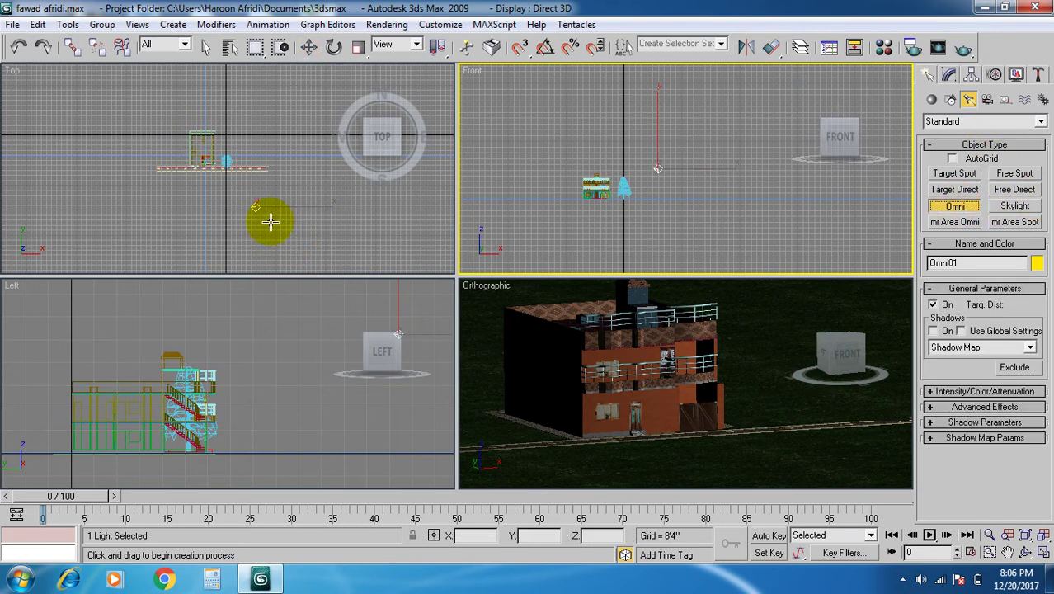
left_click(102, 203)
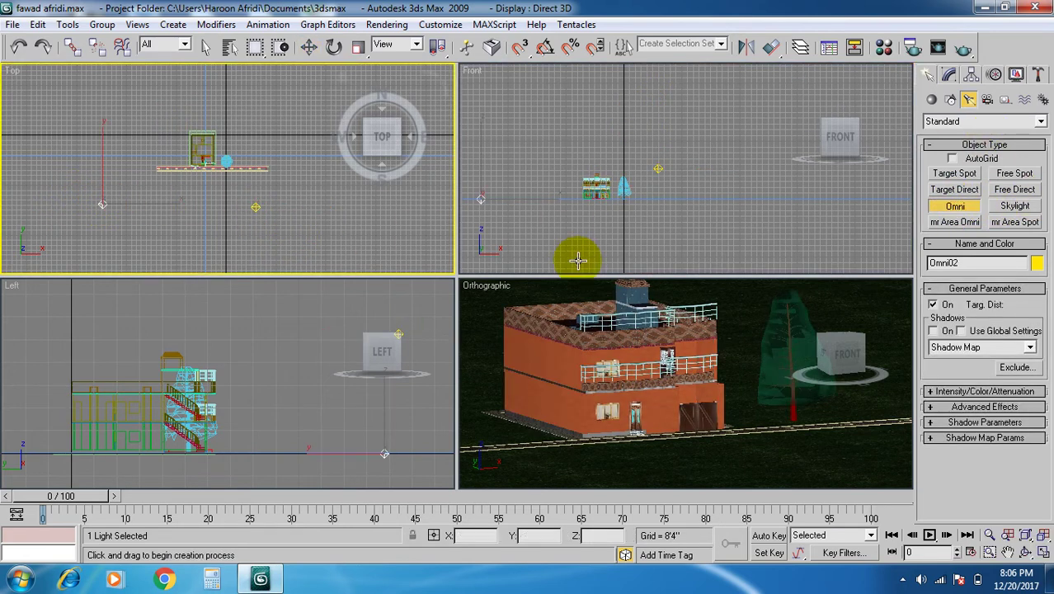
scroll(707, 437, "down", 5)
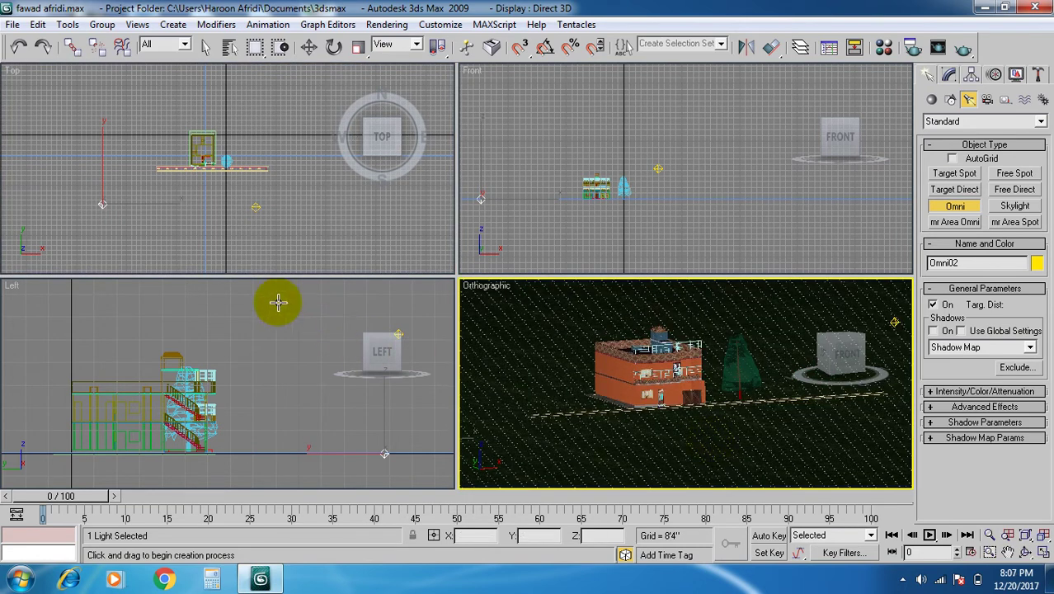
- Move the second Omni light up and farther from the house in the Front view, to about X -244'7" and Z 45'12"
left_click(309, 47)
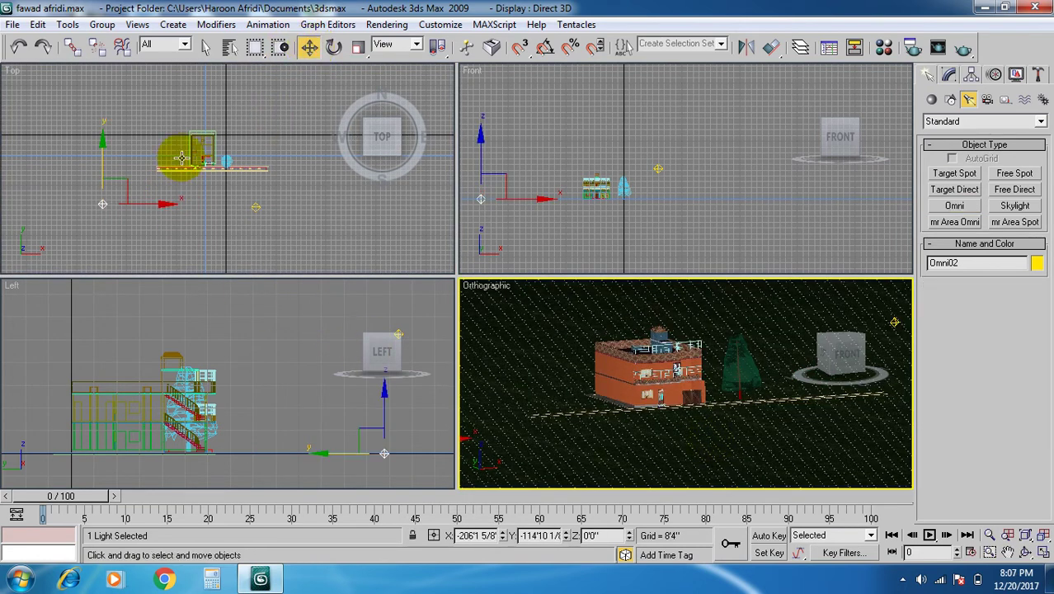
mouse_move(479, 138)
left_mouse_down()
mouse_move(482, 110)
mouse_move(481, 131)
left_mouse_up()
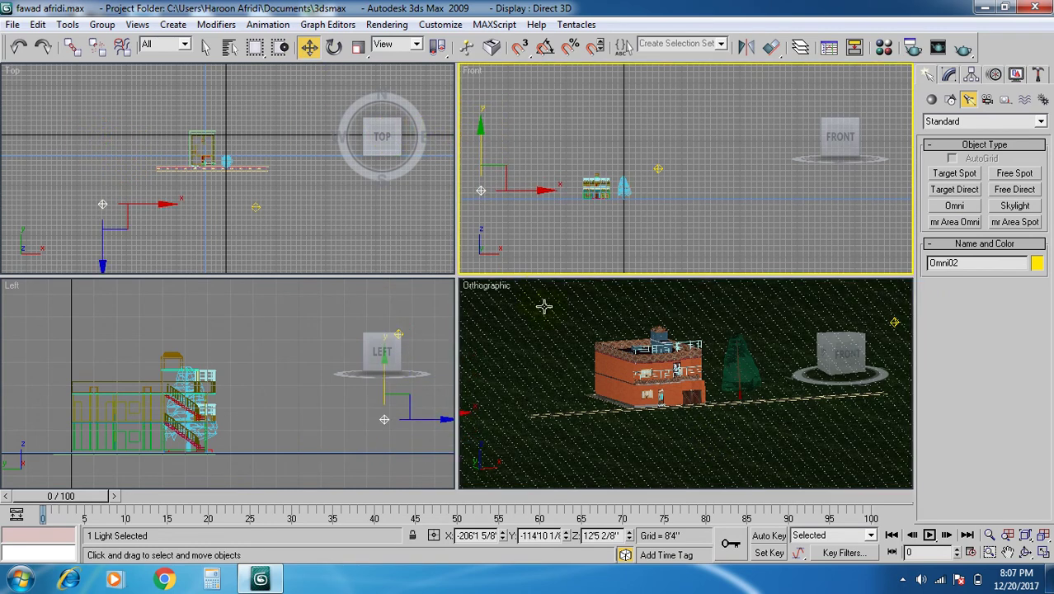
middle_click(617, 386)
scroll(639, 330, "up", 5)
scroll(639, 320, "up", 4)
middle_click_drag(639, 323, 664, 328)
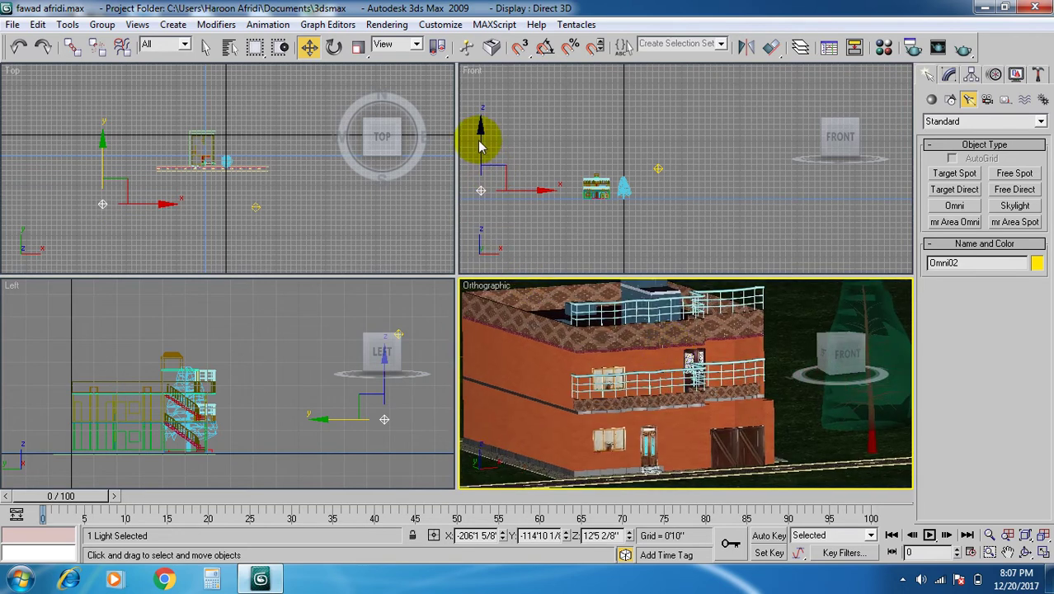
left_click_drag(483, 129, 514, 170)
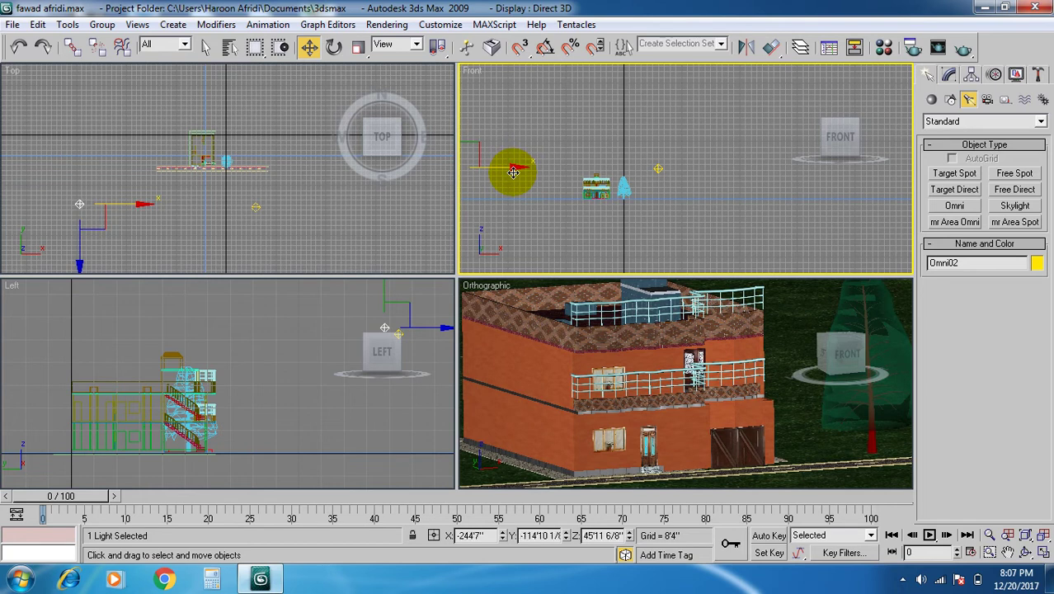
middle_click_drag(553, 195, 609, 201)
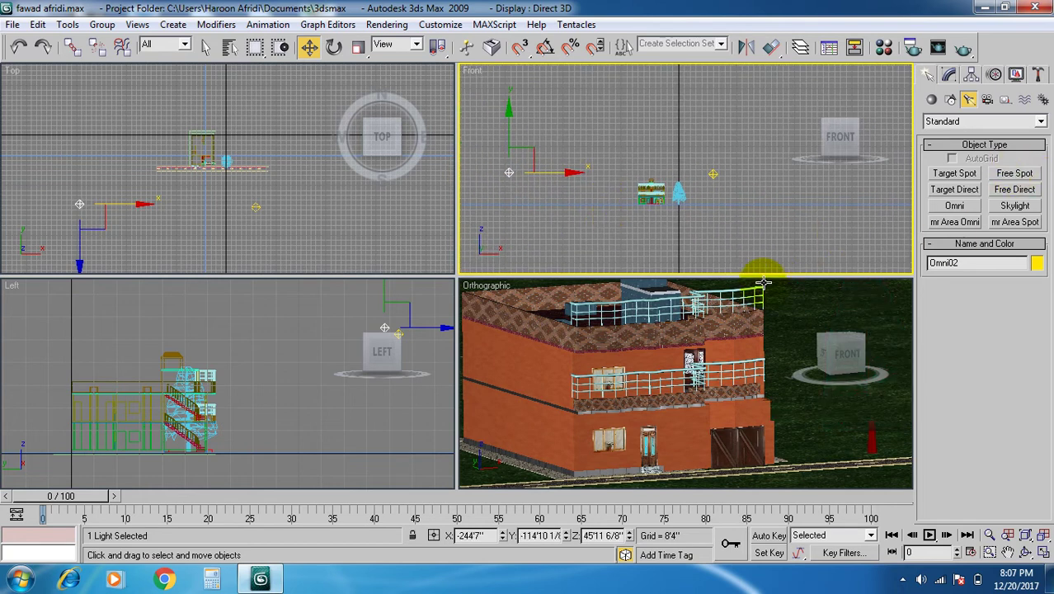
- Turn on Shadow Map shadows for the second Omni light
left_click(949, 76)
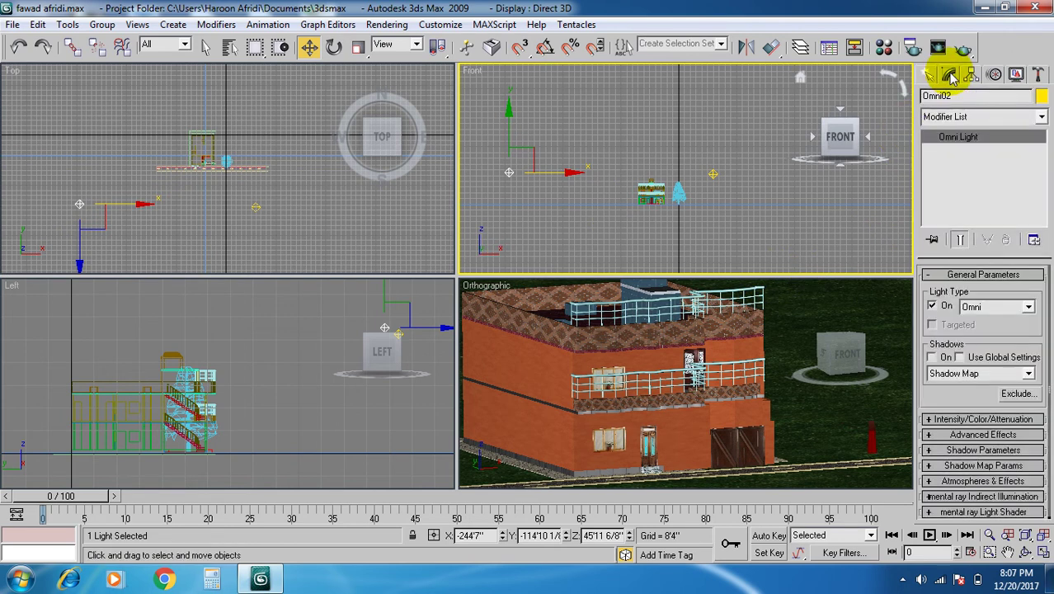
left_click(932, 358)
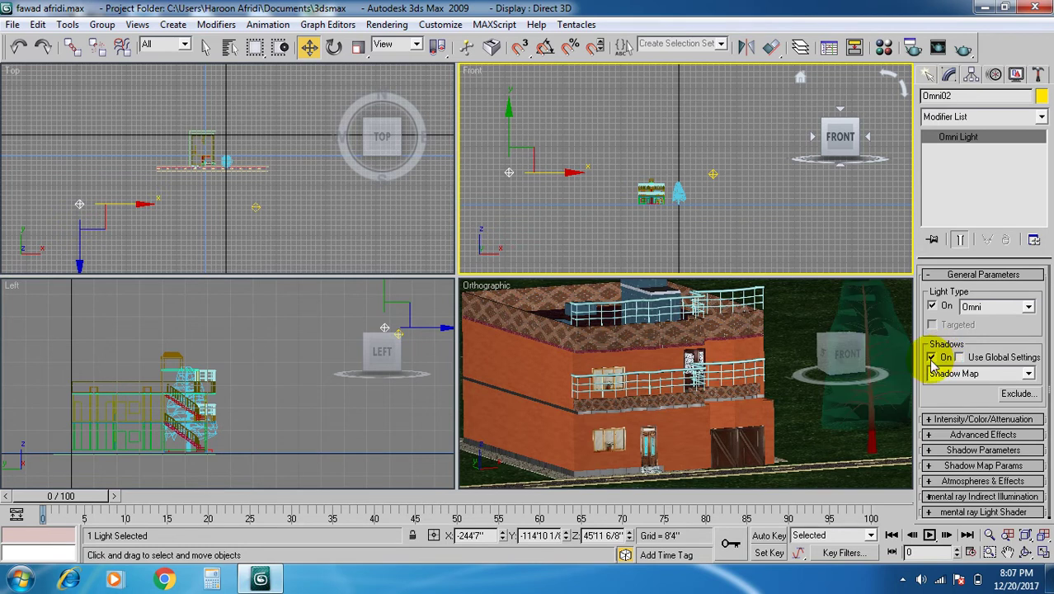
middle_click_drag(781, 399, 729, 396, "alt")
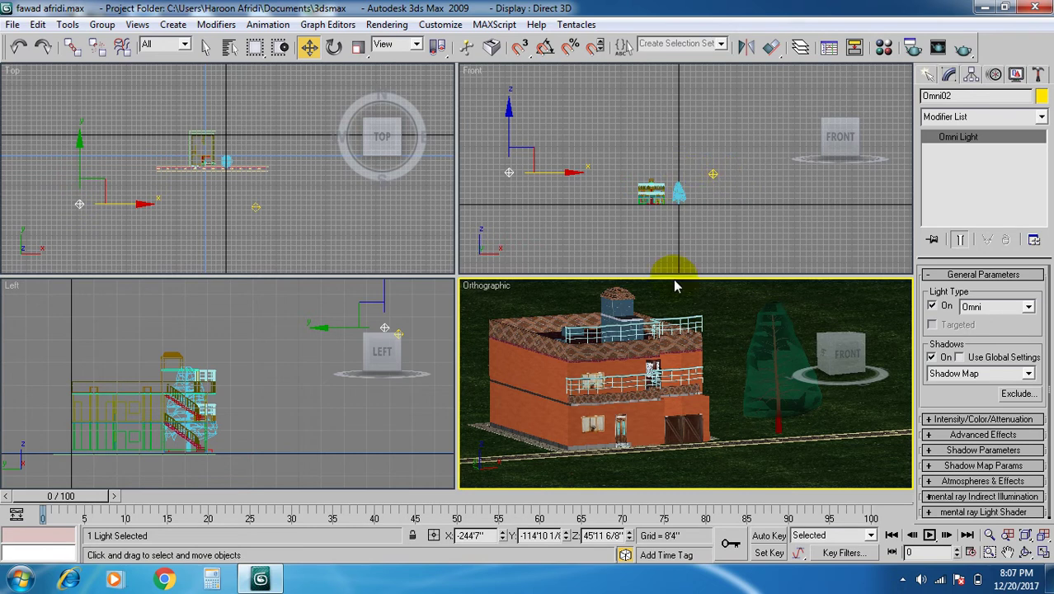
- Assign the mental ray Renderer as the production renderer in the render setup
left_click(385, 25)
left_click(408, 61)
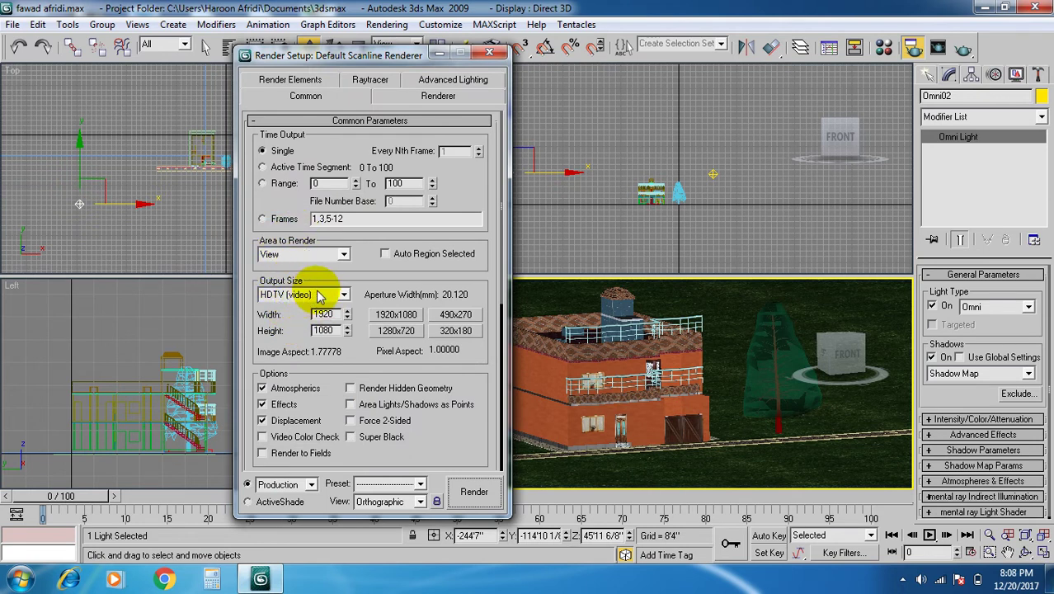
scroll(458, 441, "down", 8)
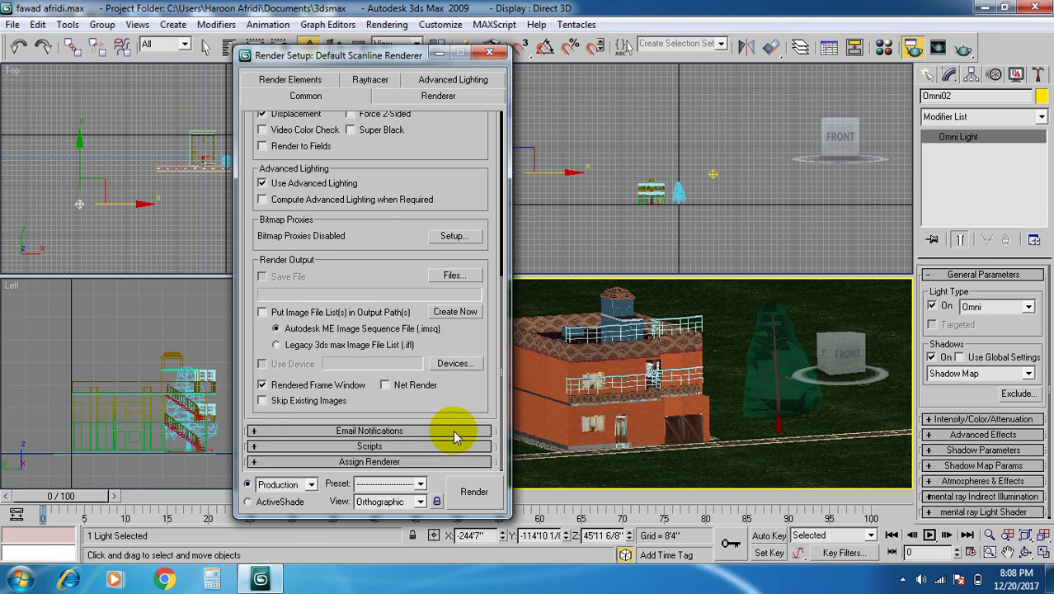
left_click(359, 462)
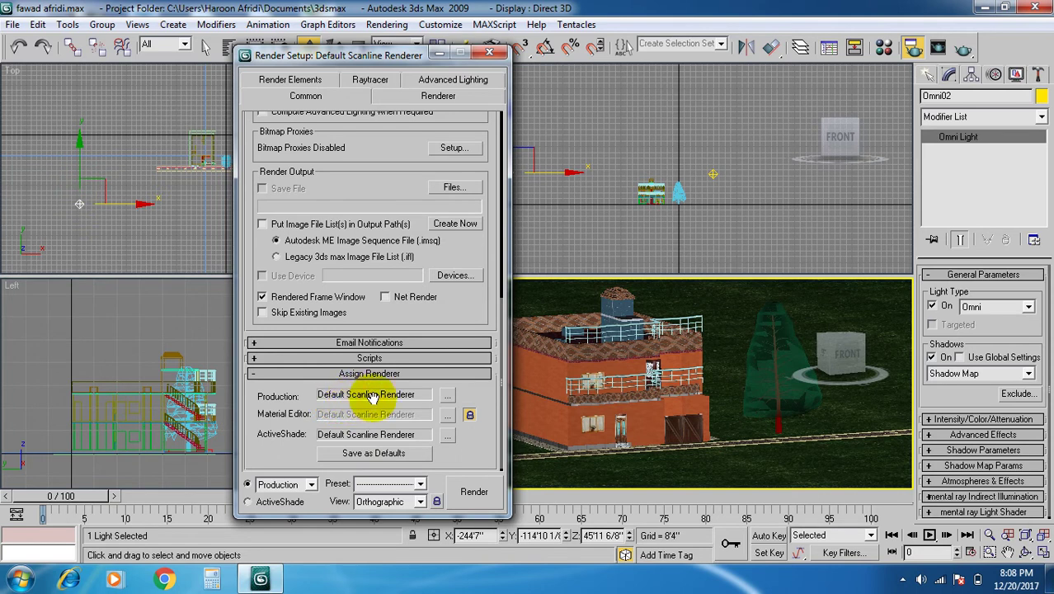
left_click(450, 402)
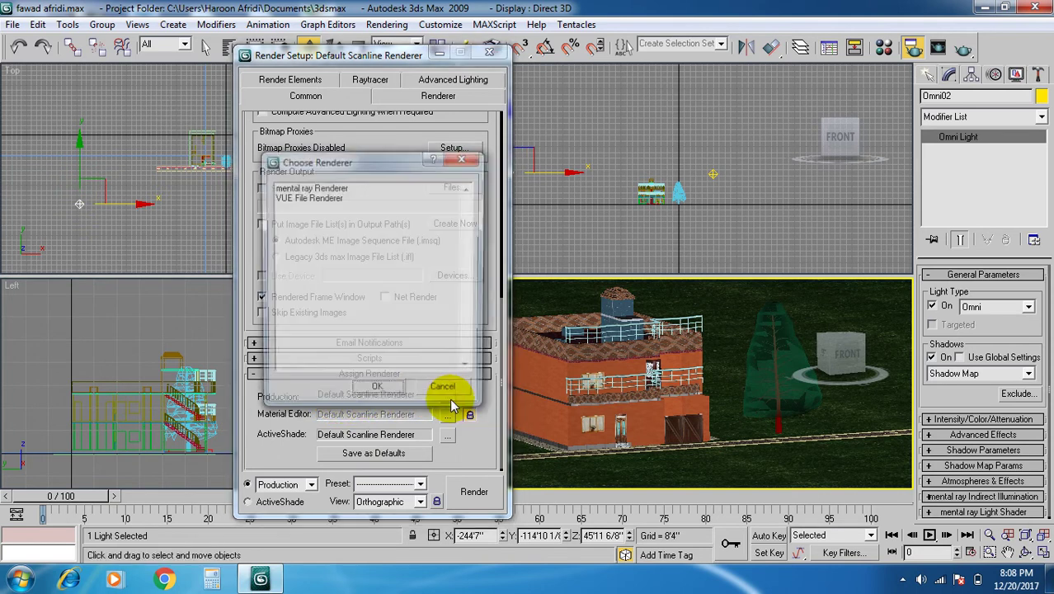
left_click(303, 188)
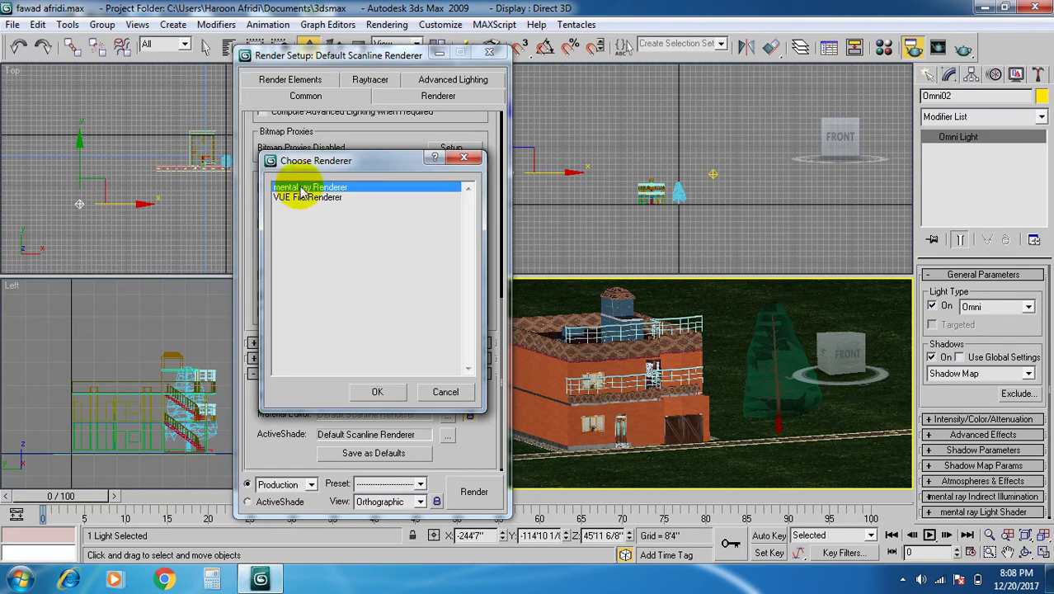
left_click(375, 392)
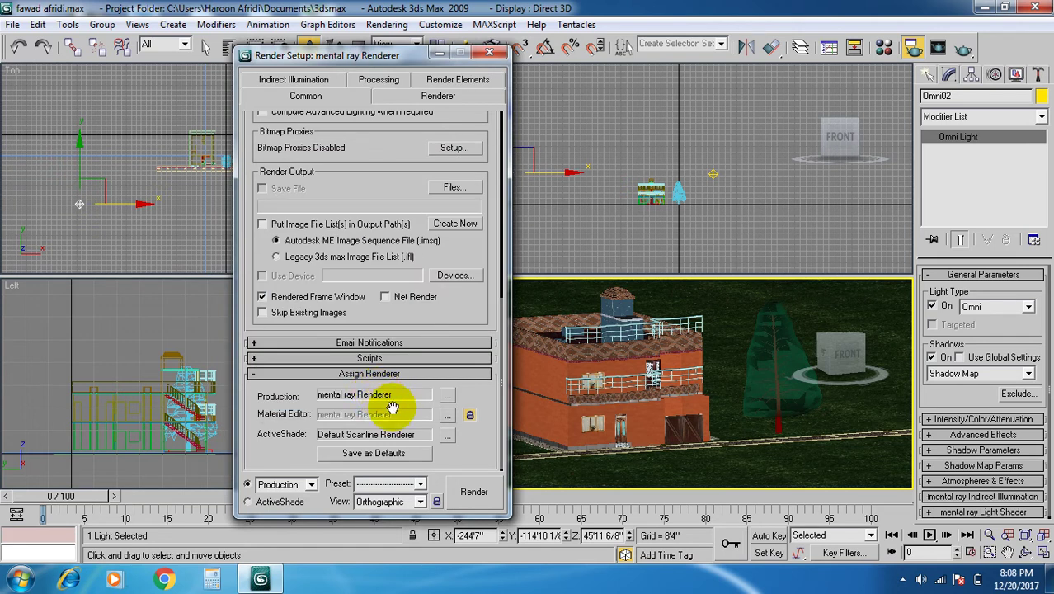
- Render the orthographic view at 1920x1080, check the image in progress and minimize it
scroll(456, 309, "up", 5)
scroll(446, 346, "up", 10)
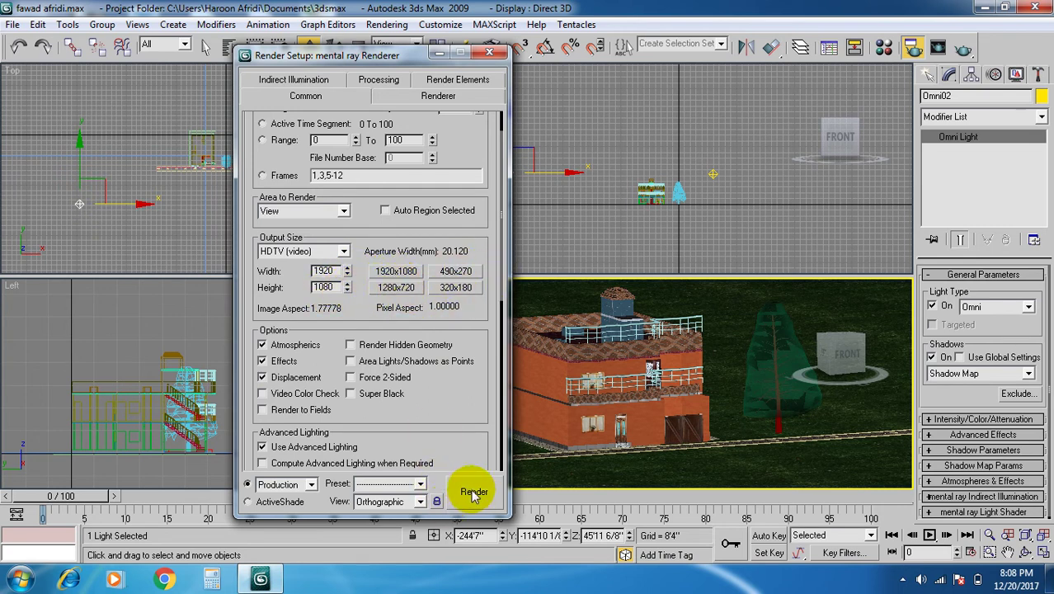
left_click(384, 267)
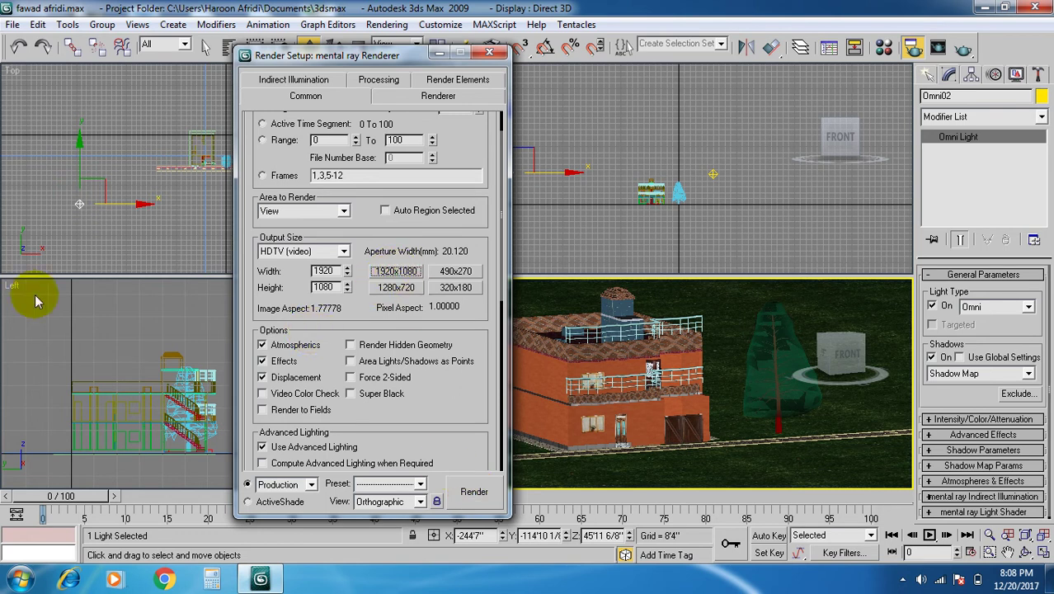
left_click(472, 493)
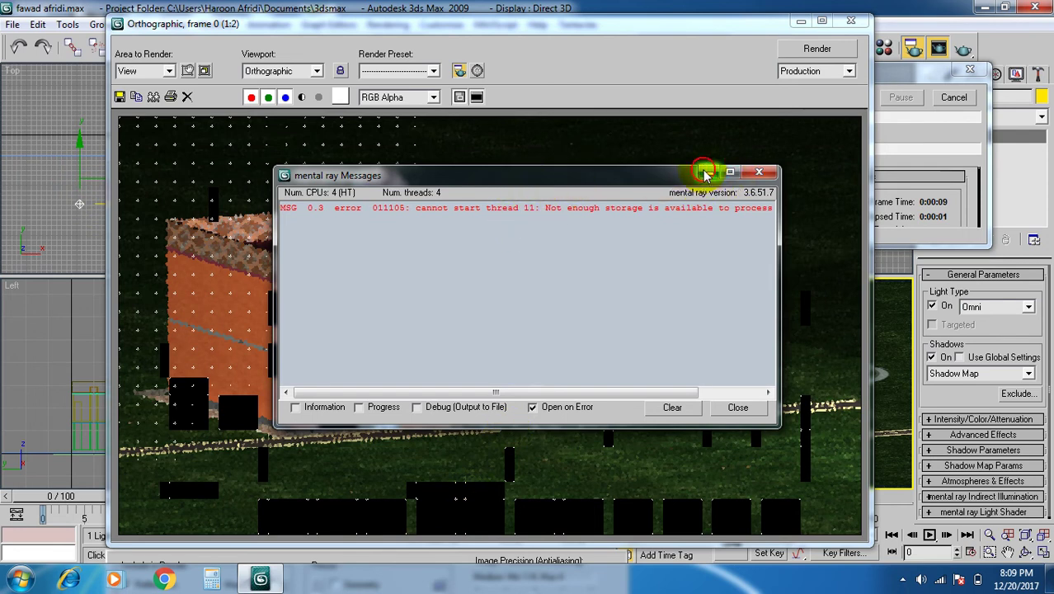
left_click(804, 20)
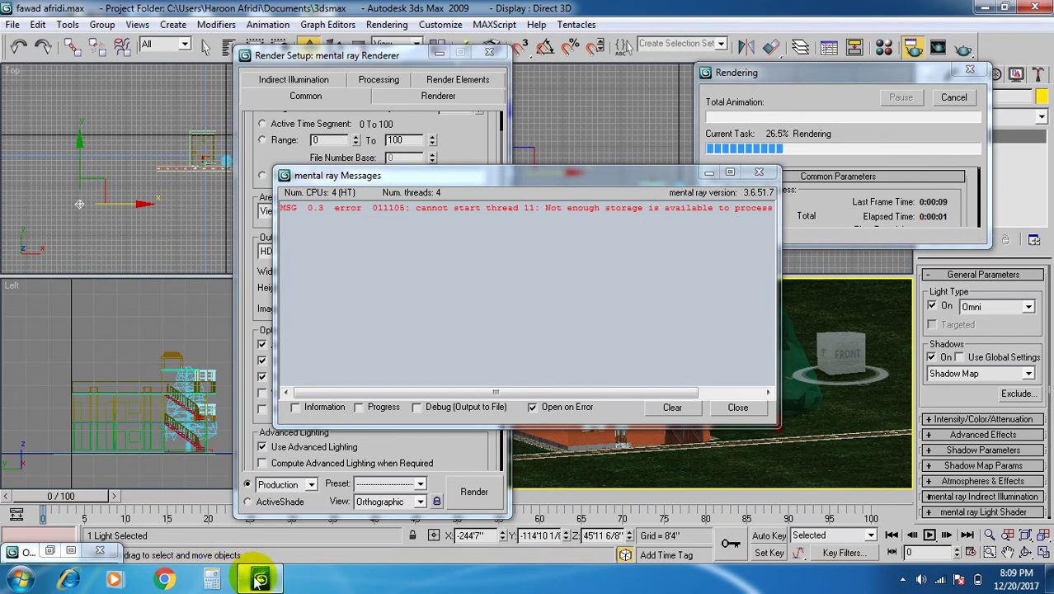
left_click(74, 554)
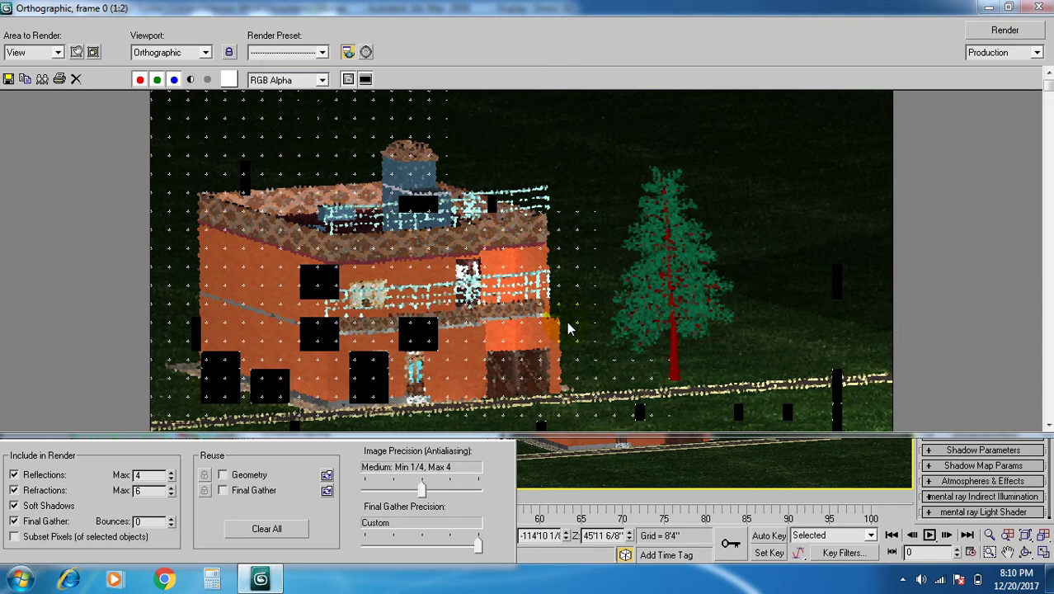
left_click(986, 8)
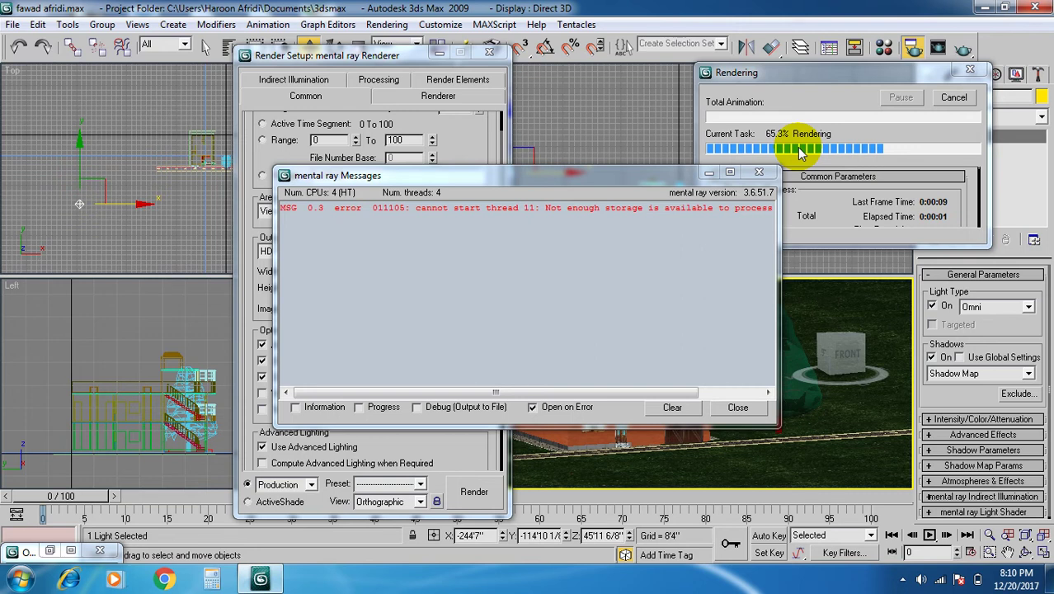
left_click(903, 579)
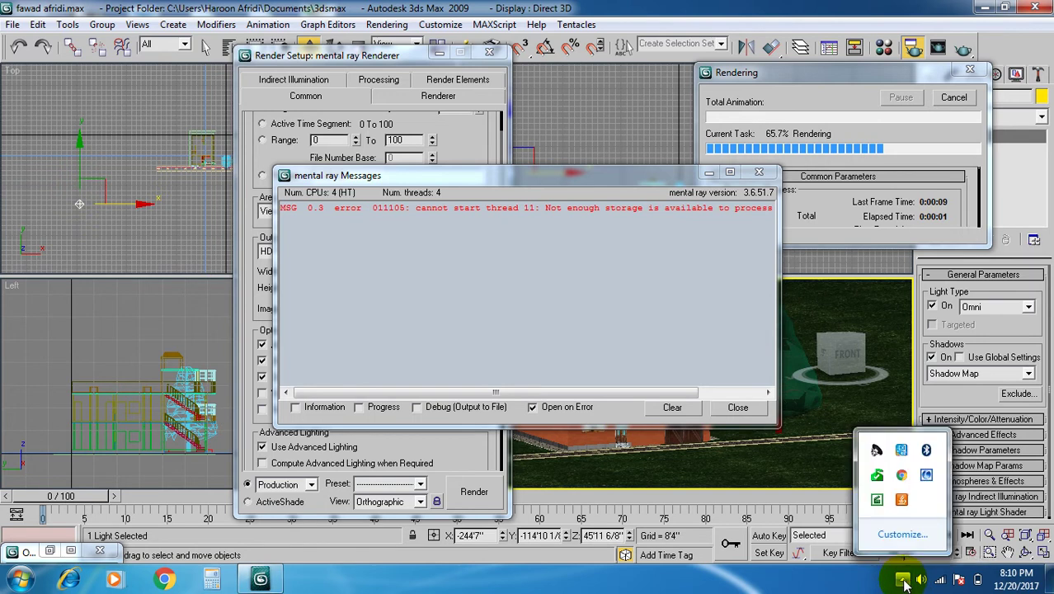
left_click(877, 500)
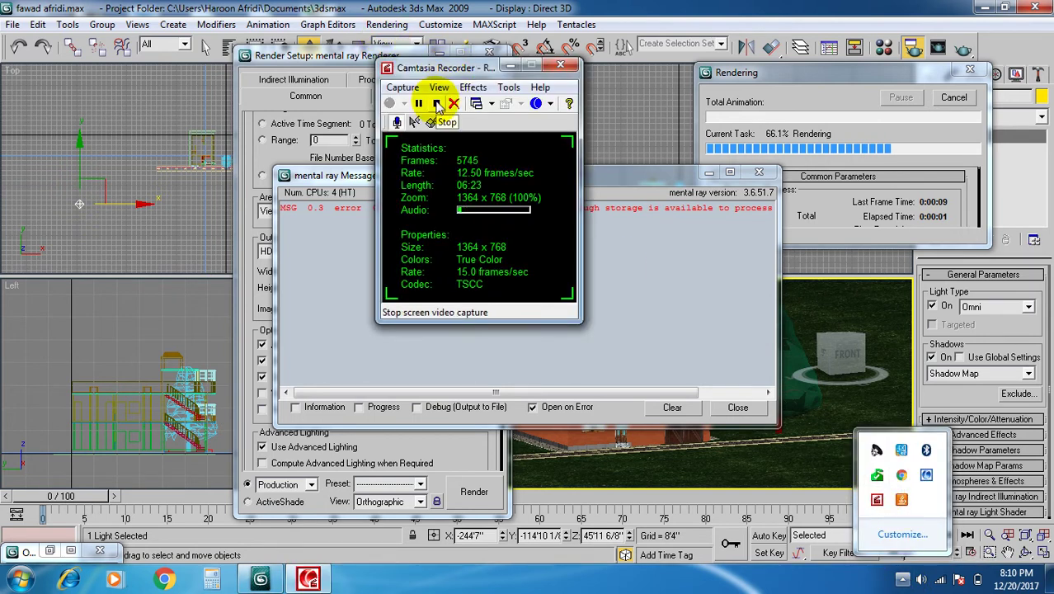
left_click(418, 103)
left_click(389, 103)
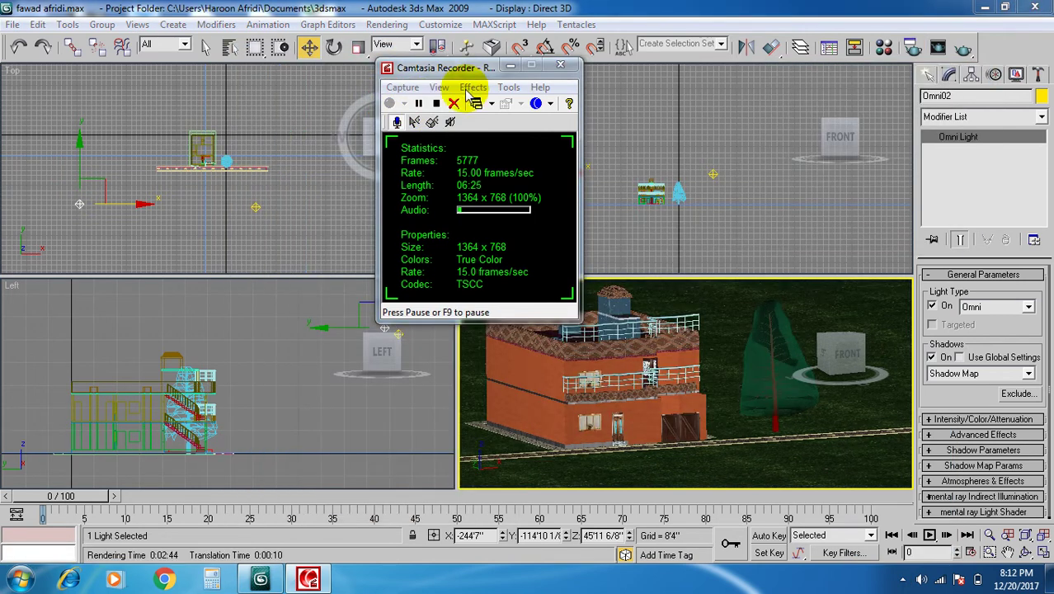
left_click(510, 66)
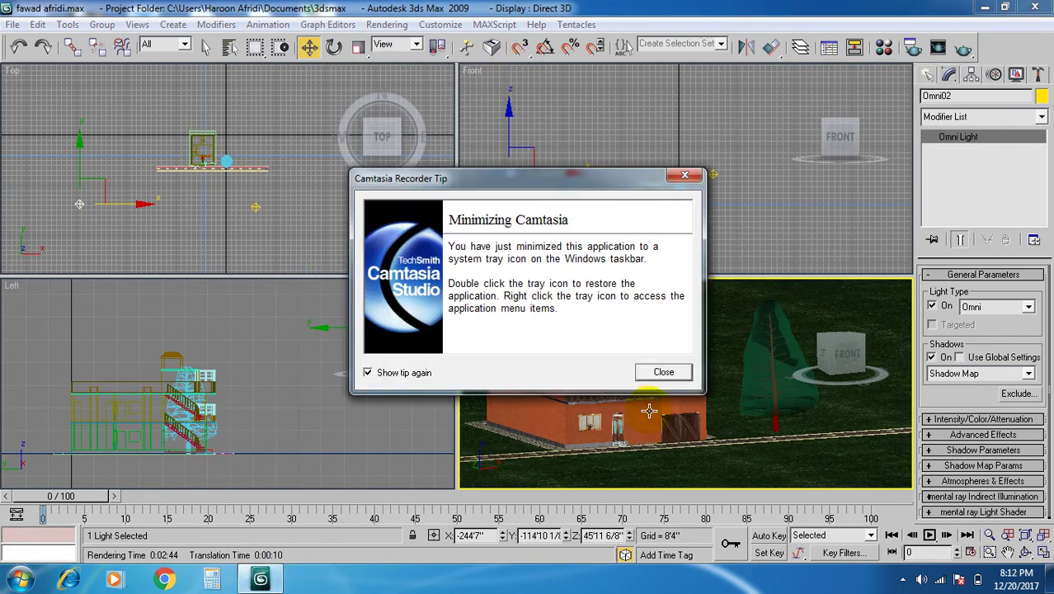
left_click(651, 372)
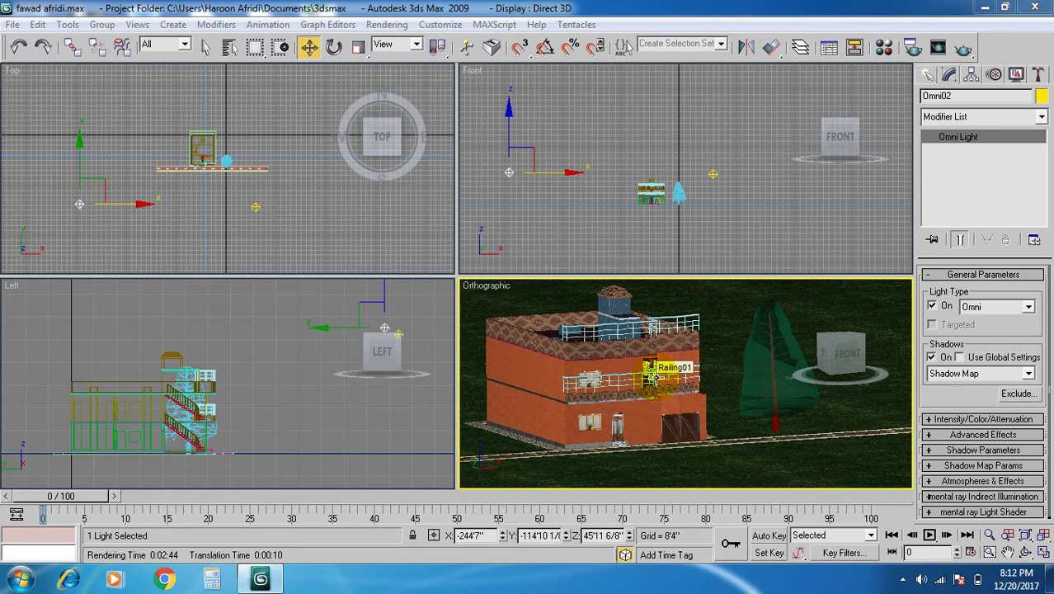
- Place a Standard Target camera in the Front view, above ground on the side away from the tree, and aim it at the house
left_click(928, 74)
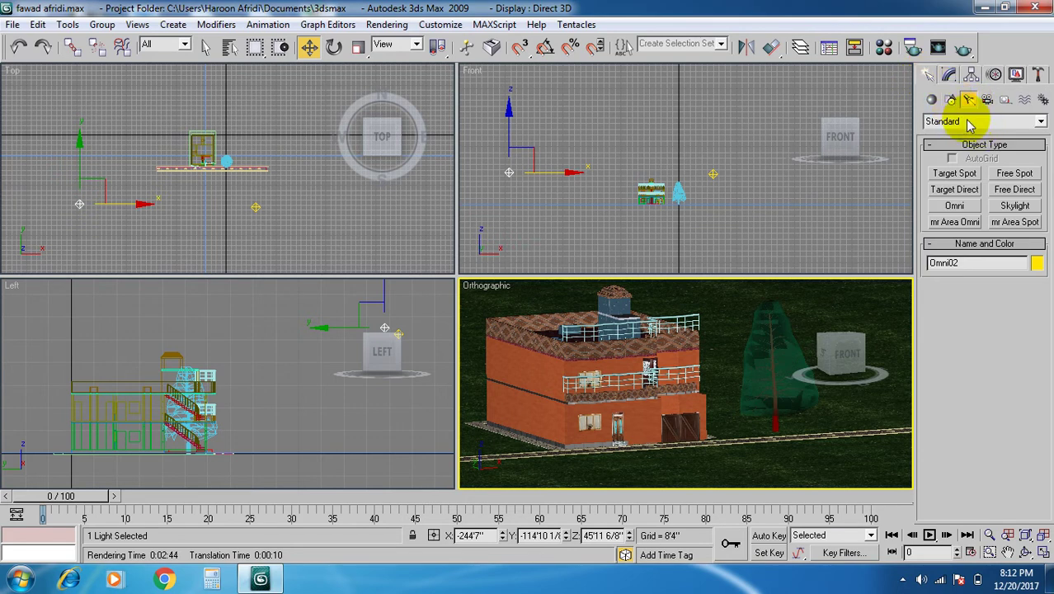
left_click(987, 100)
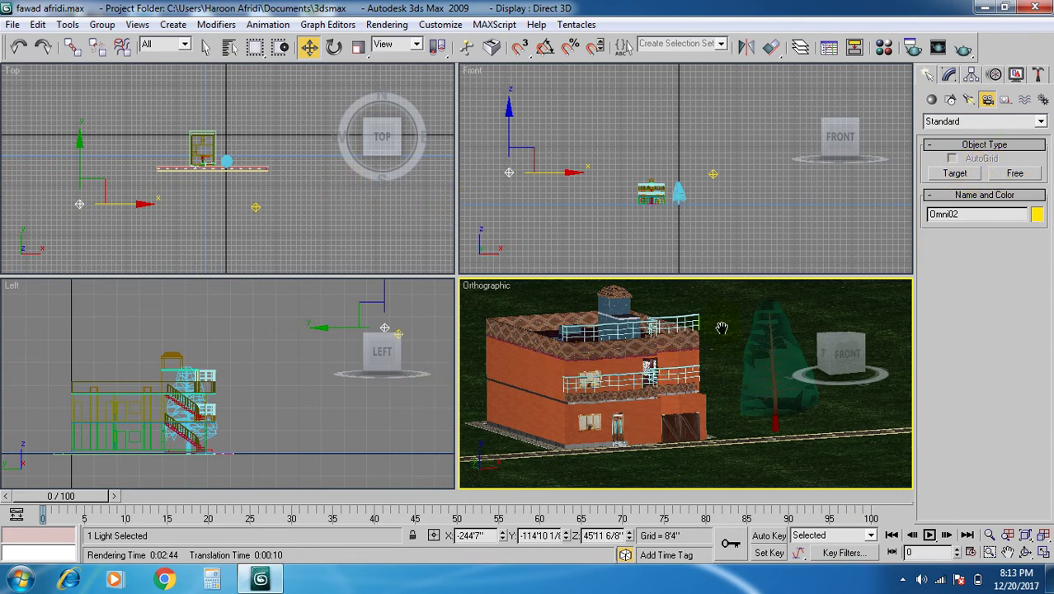
scroll(713, 348, "down", 5)
scroll(698, 358, "up", 4)
scroll(680, 356, "up", 3)
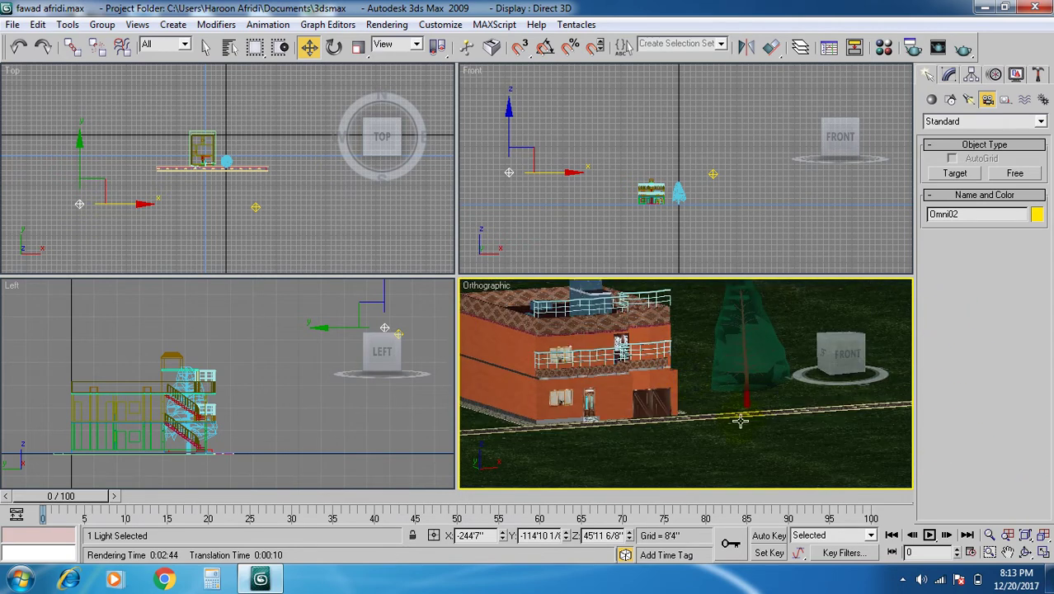
scroll(724, 435, "down", 2)
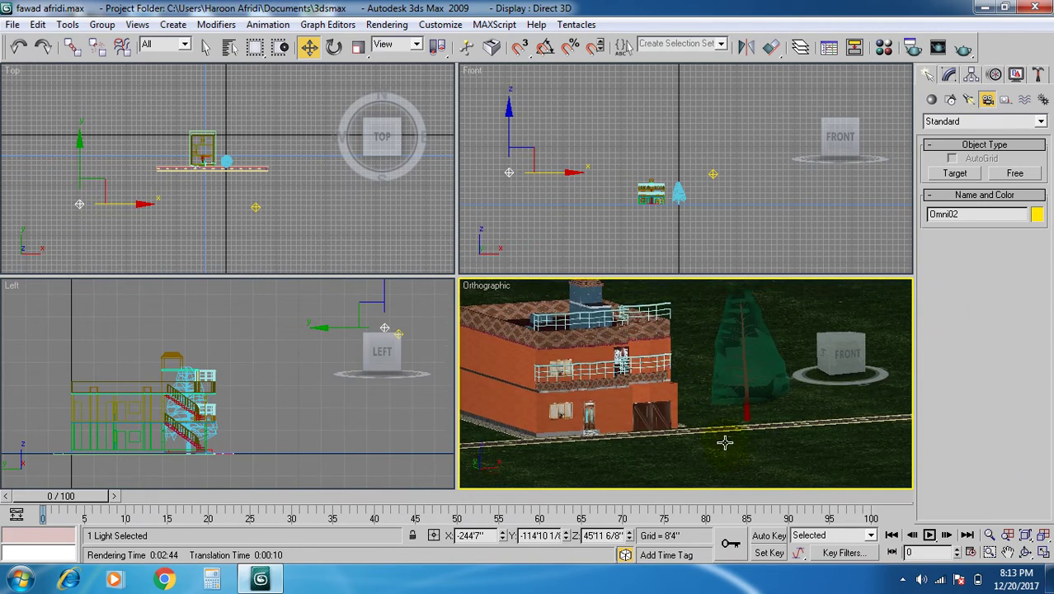
left_click(954, 173)
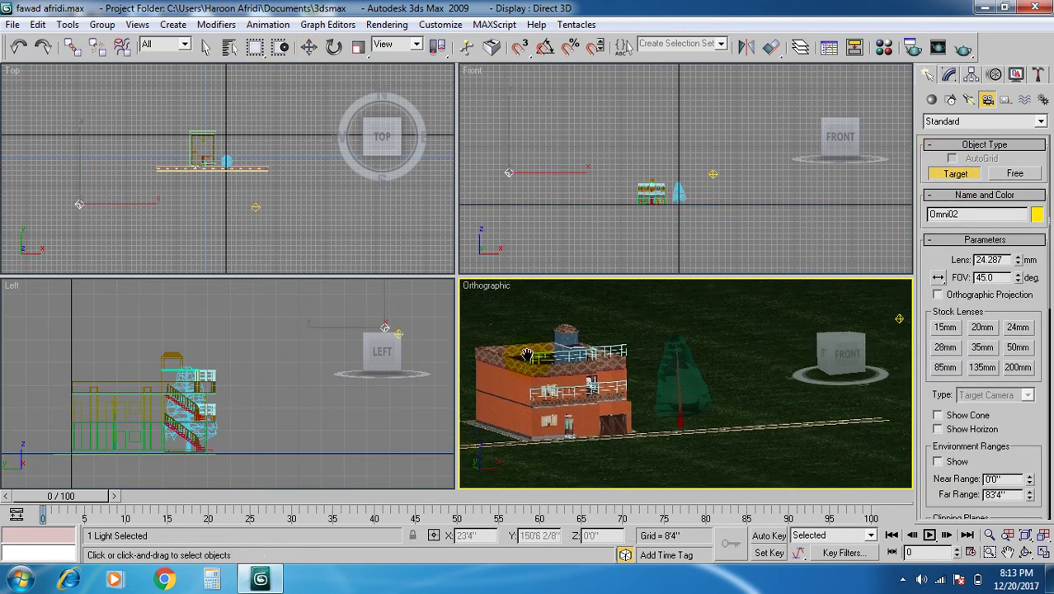
scroll(594, 369, "down", 3)
middle_click_drag(627, 367, 652, 360)
middle_click_drag(664, 400, 532, 374, "alt")
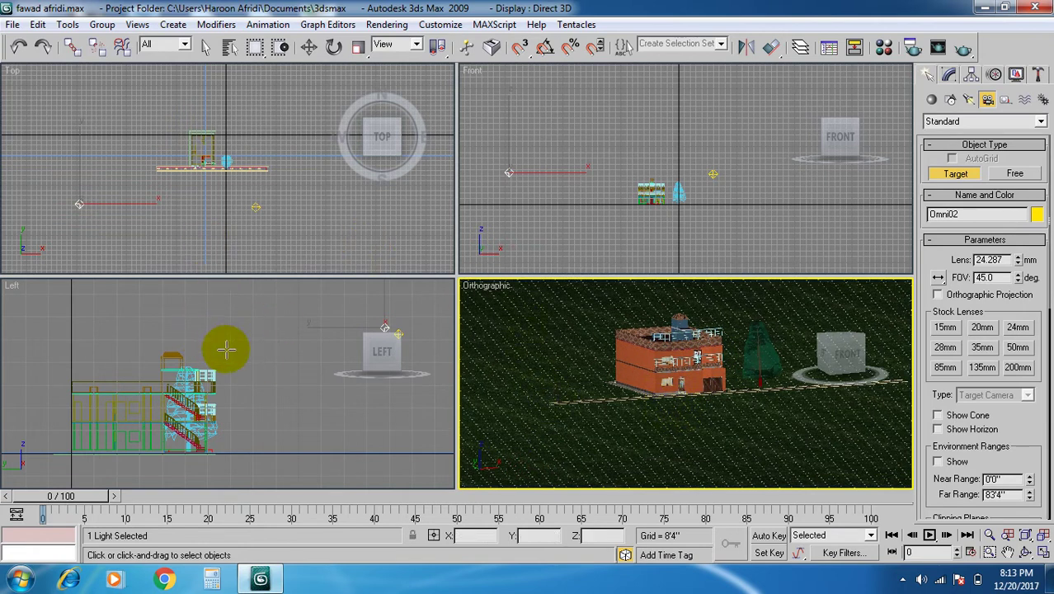
middle_click(580, 216)
middle_click_drag(229, 333, 276, 315)
middle_click(566, 211)
scroll(567, 211, "up", 1)
left_click(549, 179)
left_click_drag(548, 180, 626, 195)
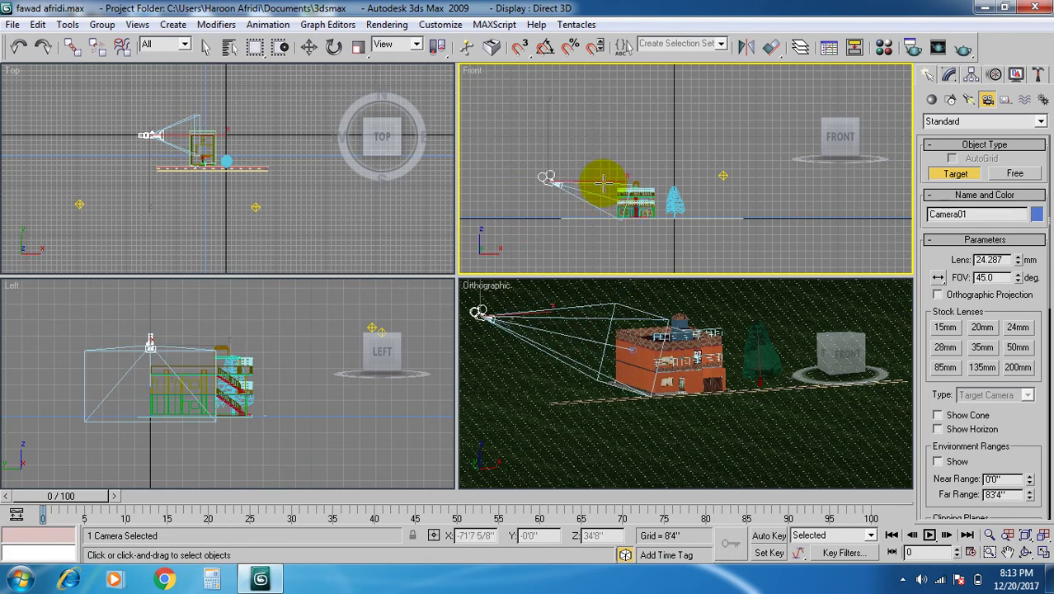
- Move the camera closer to the house and lower it in the Front view, to about X -84'4", Z 24'8"
left_click(311, 47)
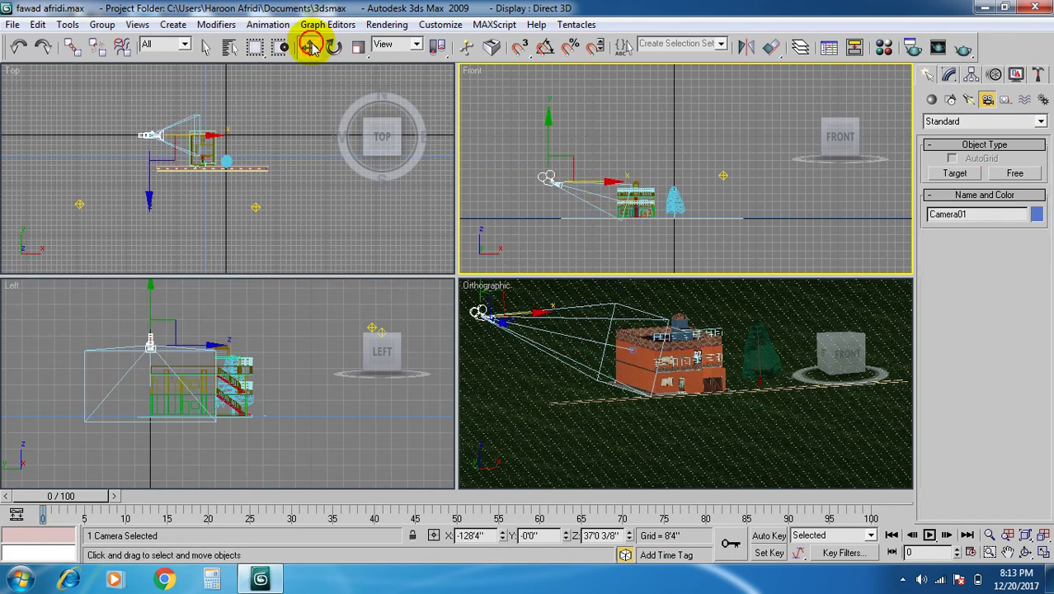
left_click_drag(538, 112, 548, 105)
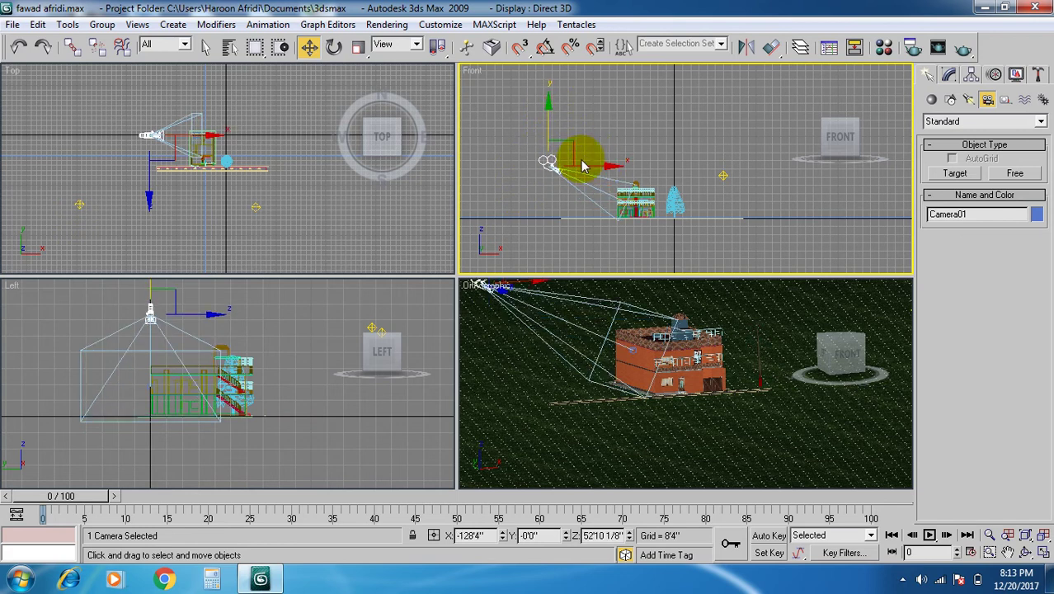
left_click_drag(573, 149, 595, 186)
left_click(577, 169)
left_click(565, 183)
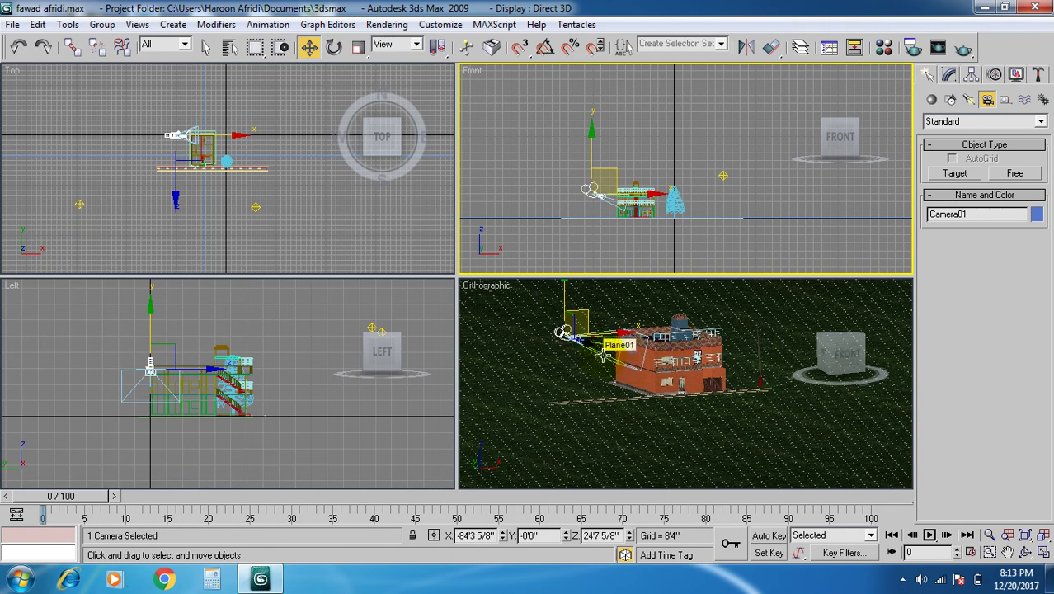
- Switch the Front and Orthographic viewports to the Camera01 view and nudge the camera slightly down
key("c")
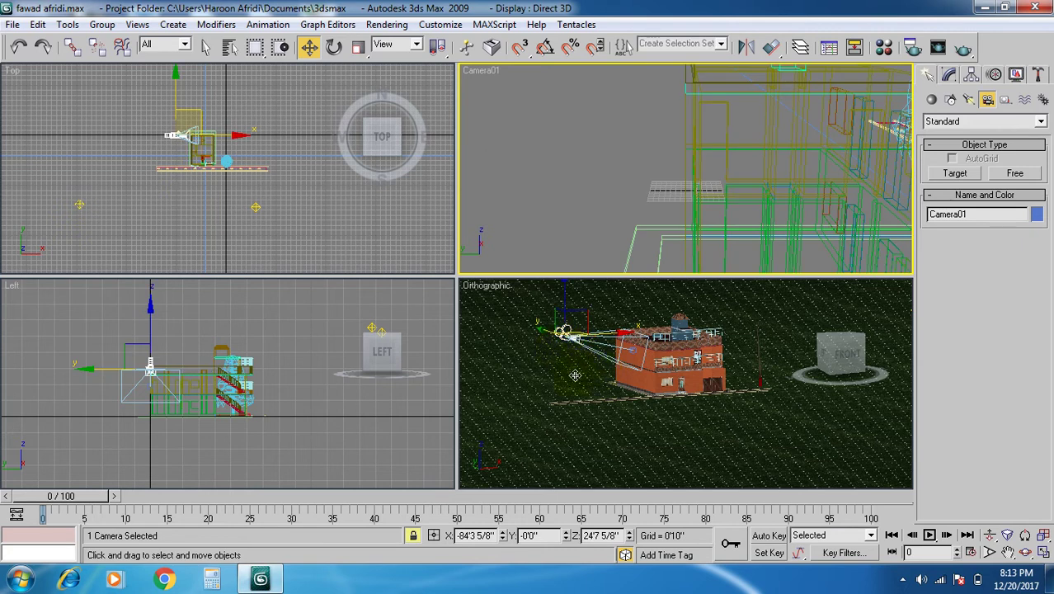
right_click(565, 389)
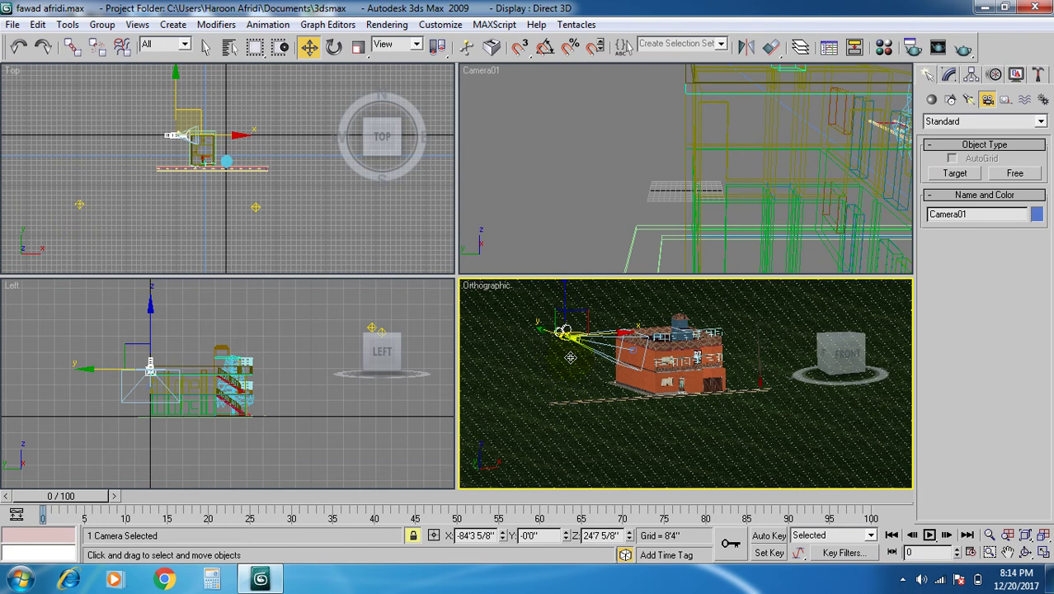
key("c")
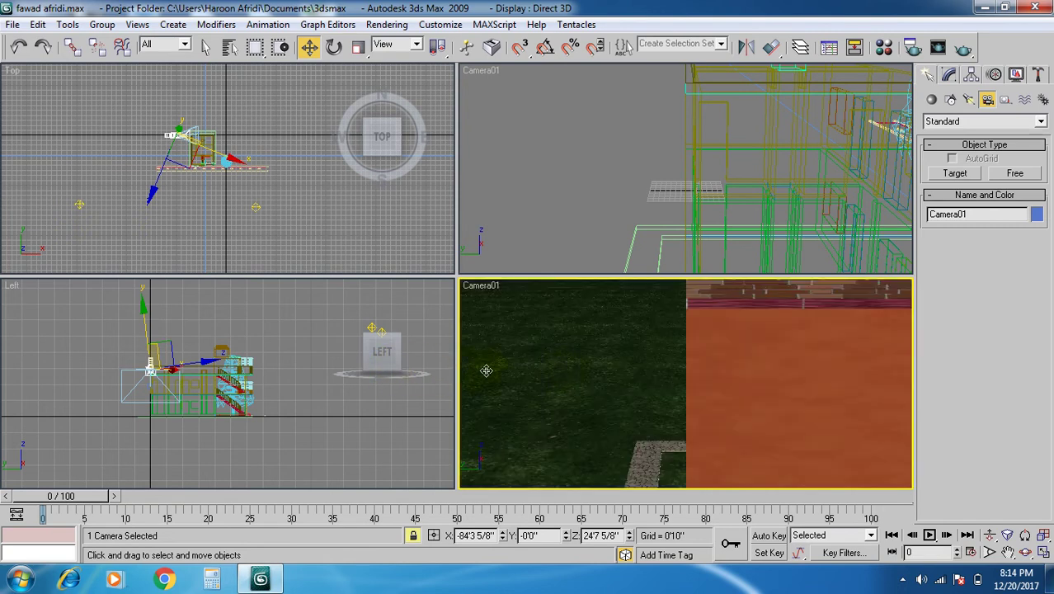
left_click_drag(586, 365, 586, 364)
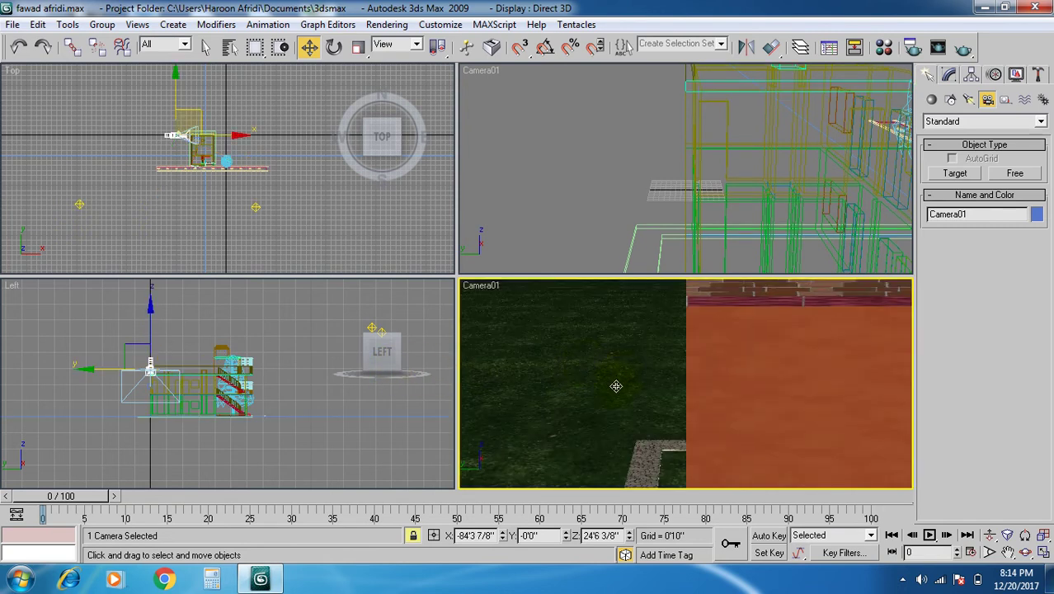
- Move the camera in the Top view across the road to face the house front, and pan its view down to about Z 17'6"
left_click(211, 235)
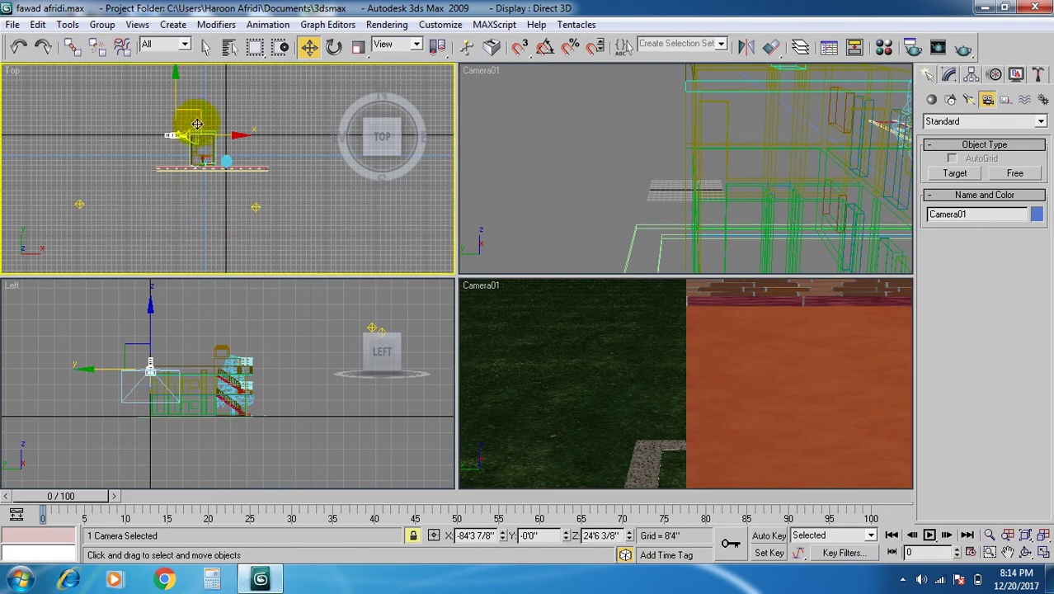
left_click_drag(189, 114, 218, 198)
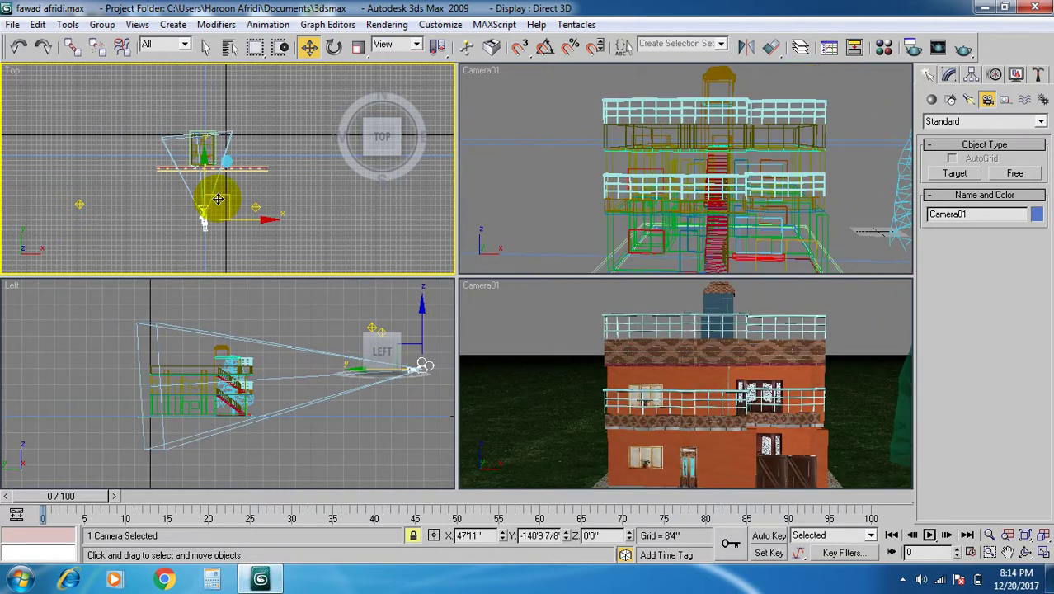
right_click(547, 327)
middle_click_drag(545, 331, 536, 306)
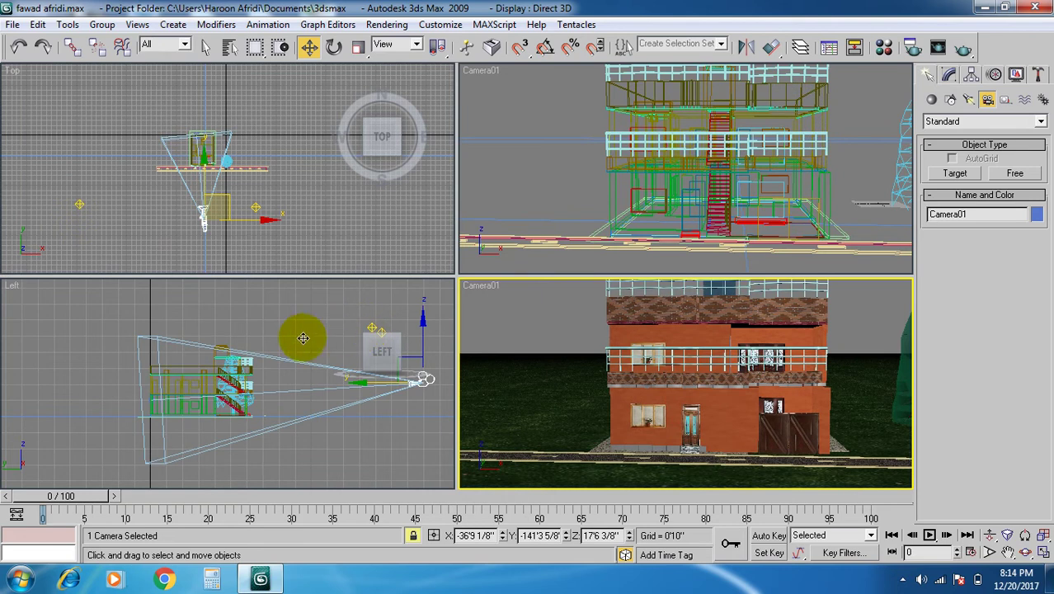
- Raise the camera in the Left view to about Z 27'11" and pull it slightly back from the house
right_click(275, 332)
scroll(289, 325, "down", 5)
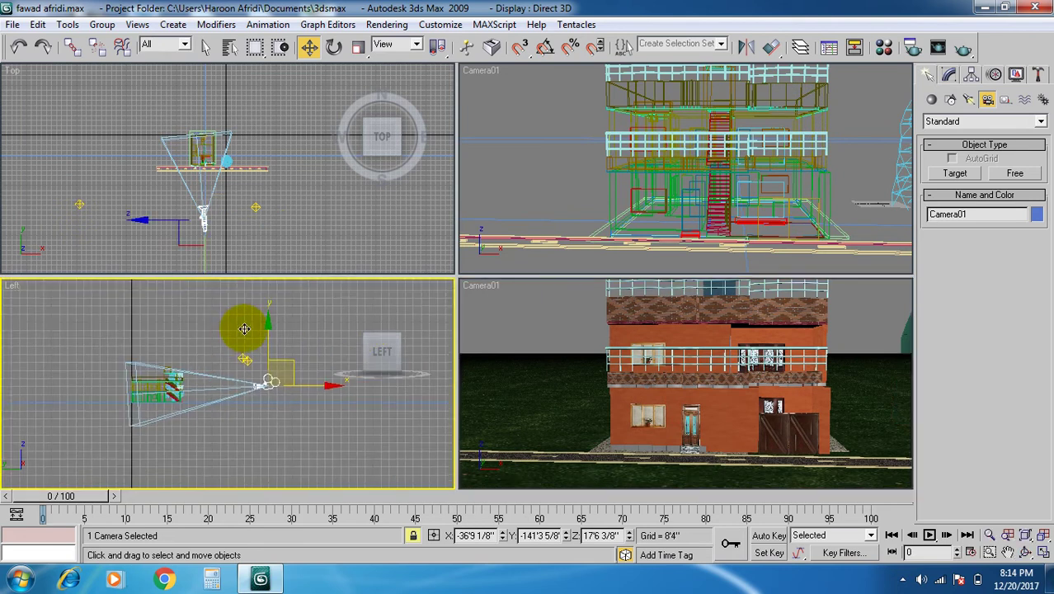
left_click_drag(267, 322, 264, 312)
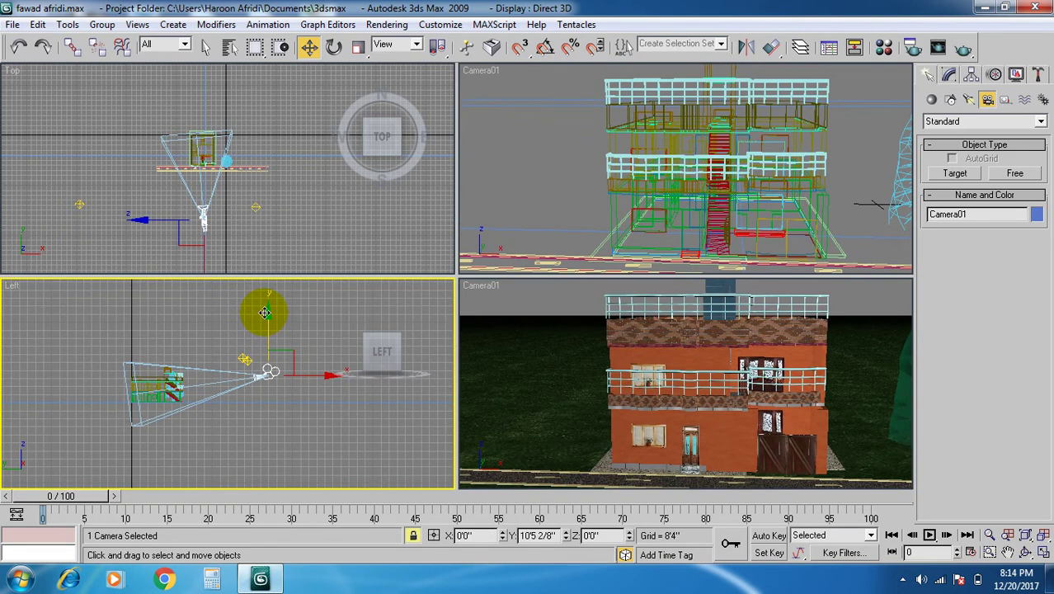
left_click_drag(324, 373, 239, 384)
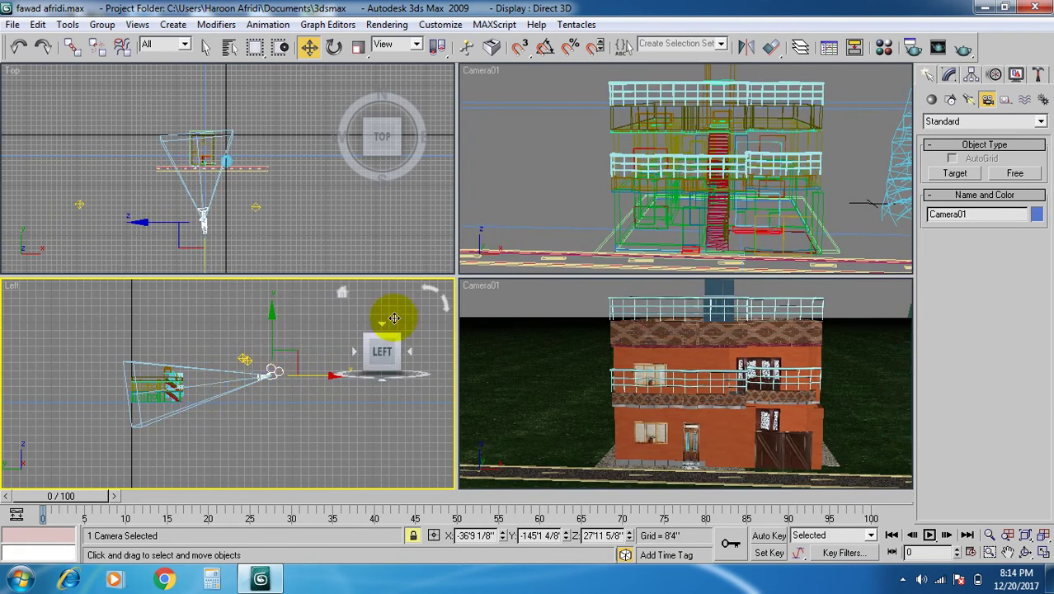
- Shift the camera in the Top view away from the tree and pan the Camera01 view to about X -75'11", Z 31'1"
left_click_drag(245, 272, 202, 168)
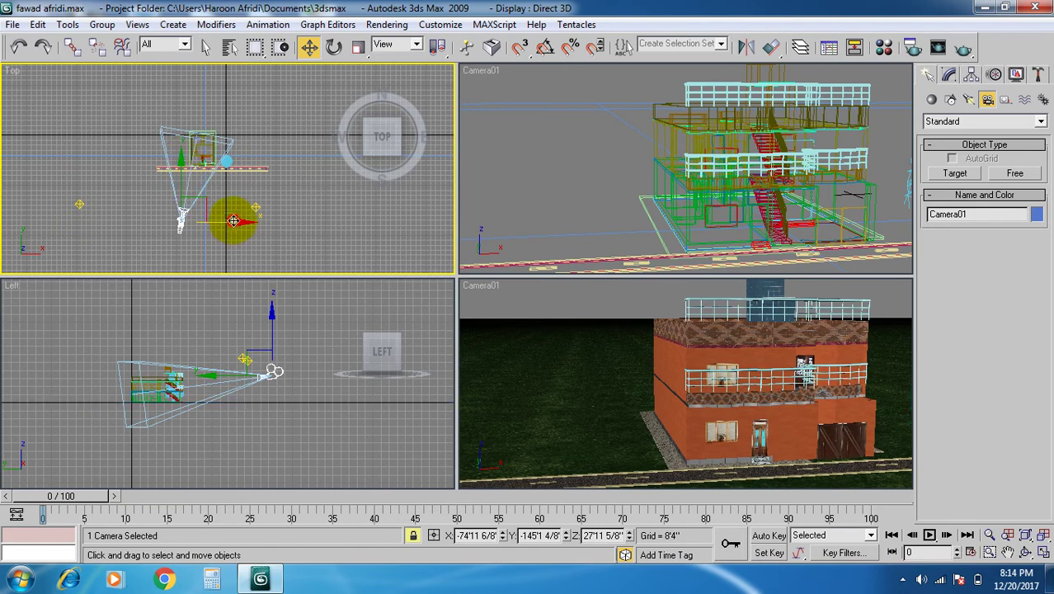
left_click_drag(234, 223, 228, 218)
right_click(528, 223)
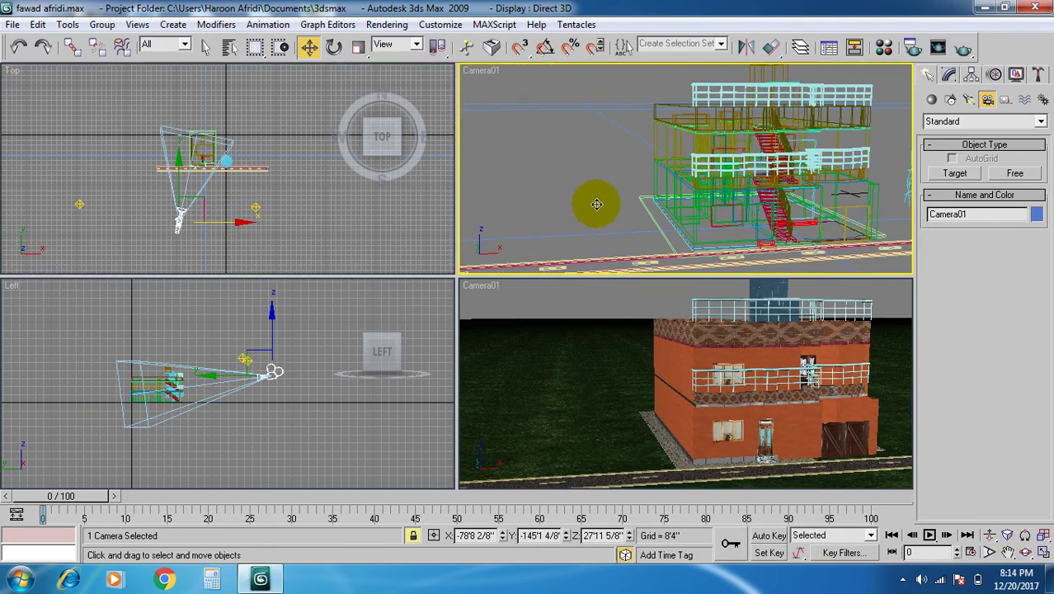
right_click(535, 313)
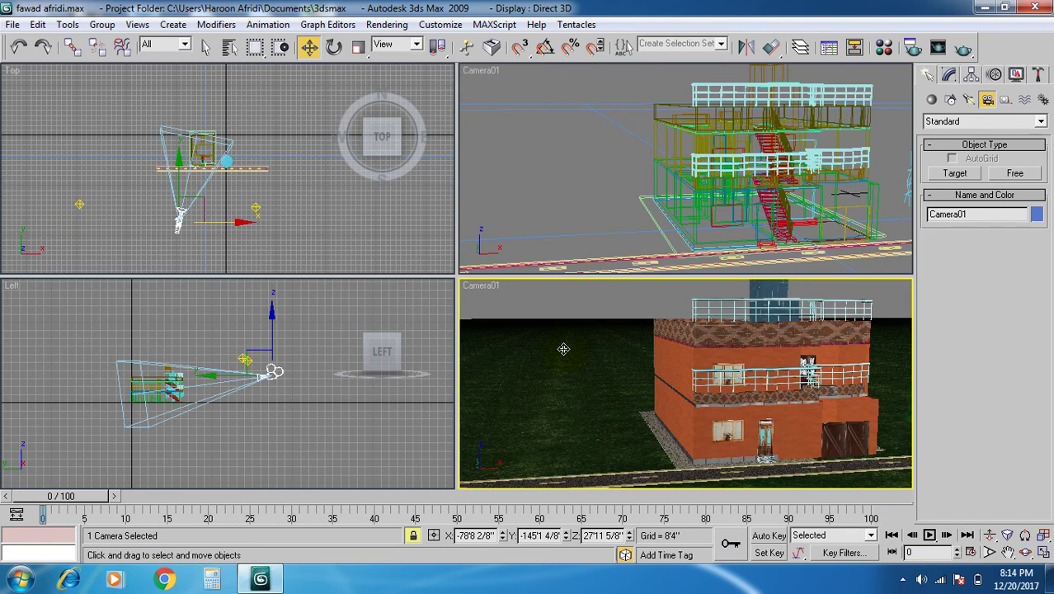
mouse_move(594, 360)
middle_mouse_down()
mouse_move(580, 349)
mouse_move(579, 366)
middle_mouse_up()
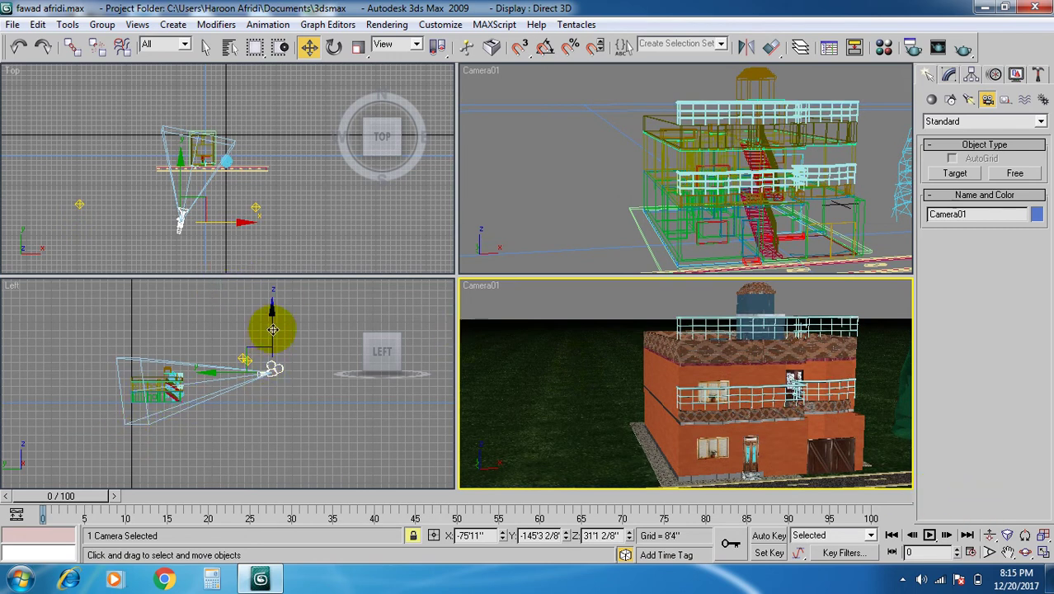
- Bring the camera closer to the house in the Left view and lower it to about Y -130'6", Z 15'8"
left_click_drag(272, 310, 224, 387)
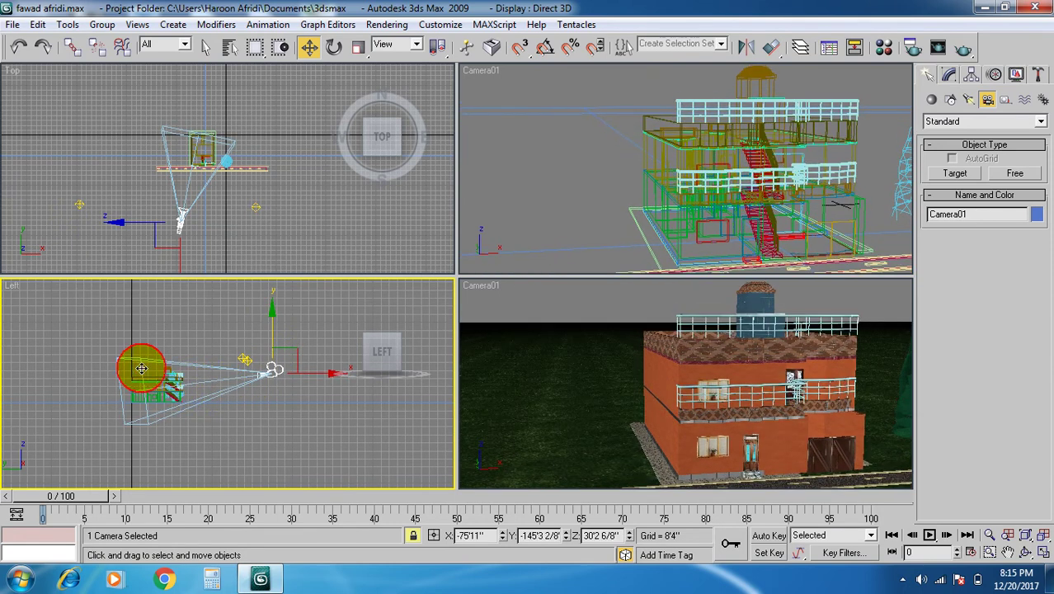
left_click_drag(137, 366, 149, 346)
left_click_drag(322, 362, 308, 361)
left_click_drag(257, 298, 258, 325)
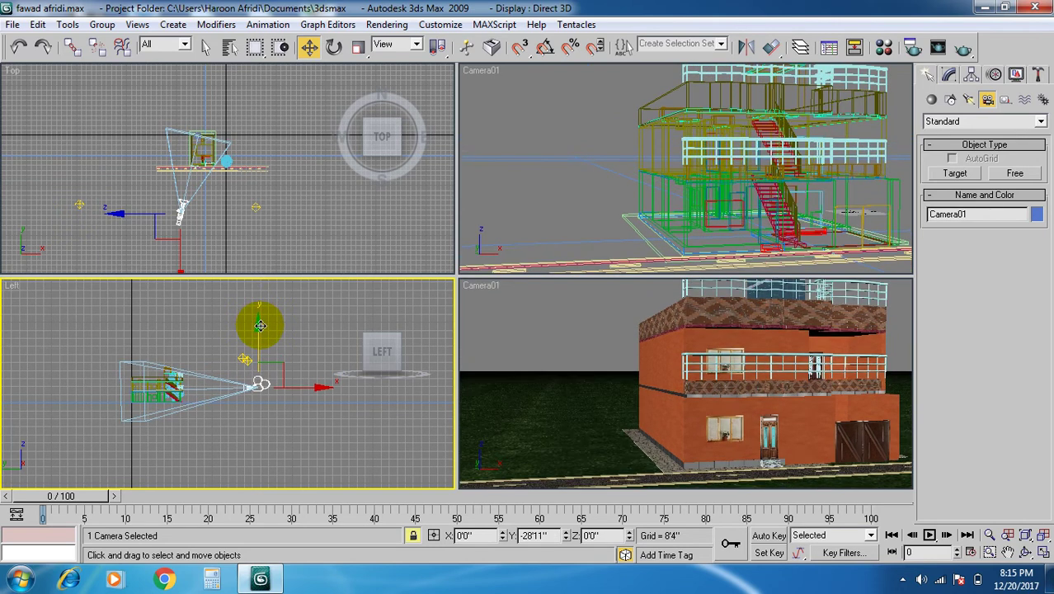
left_click_drag(115, 215, 128, 216)
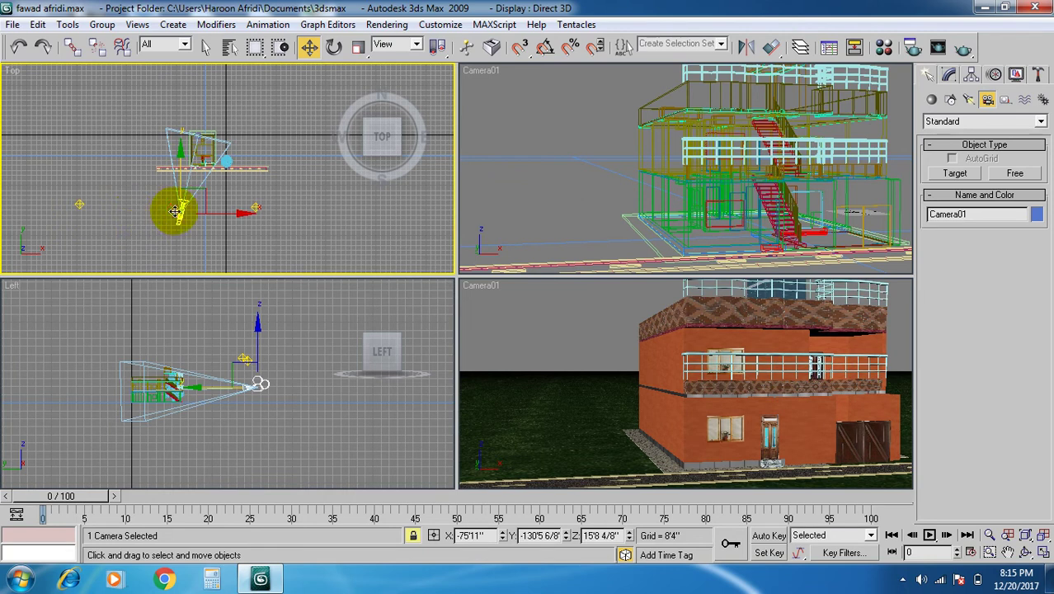
- Move the camera to the tree side of the house at about X 28'9", Y -132'9", raise it to about Z 22'2", and activate the shaded Camera01 view
left_click_drag(243, 207, 306, 208)
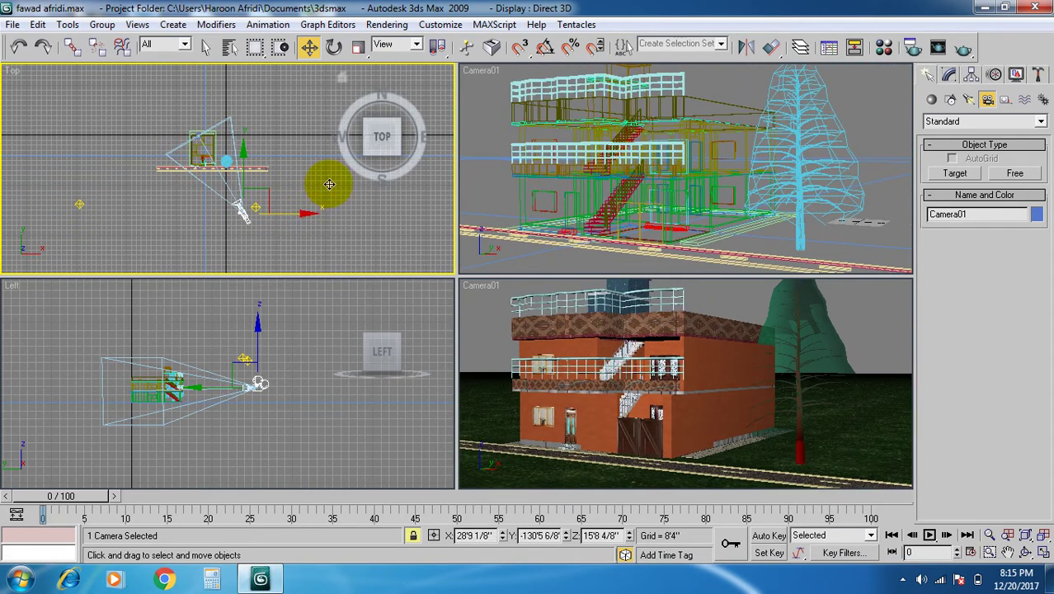
left_click_drag(243, 152, 245, 147)
left_click_drag(259, 317, 255, 312)
right_click(698, 356)
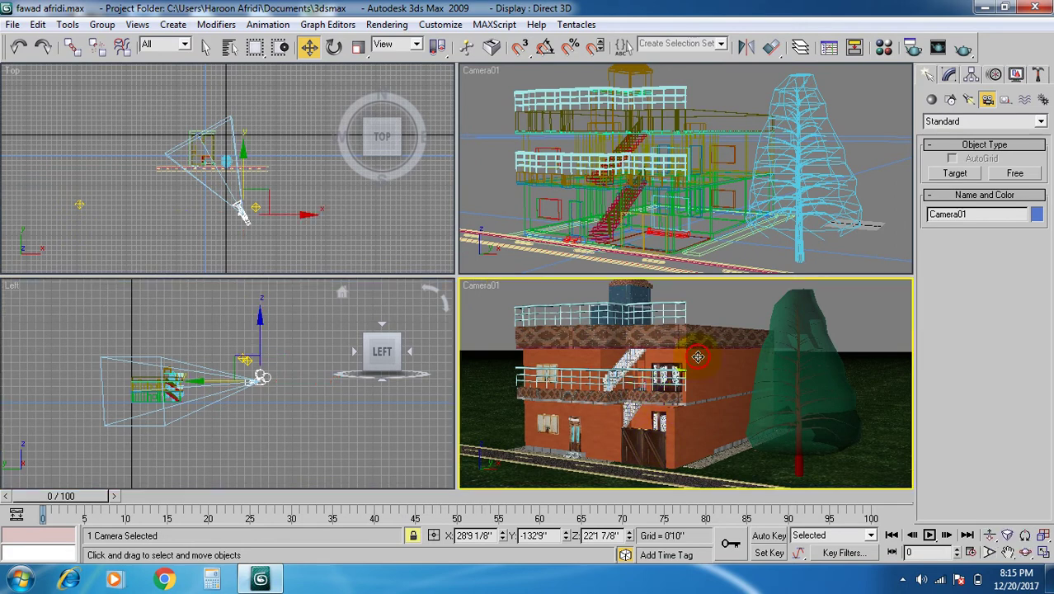
- Review the production and ActiveShade renderer choices in the render setup, and render the Camera01 view at 1920x1080 with mental ray
left_click(387, 24)
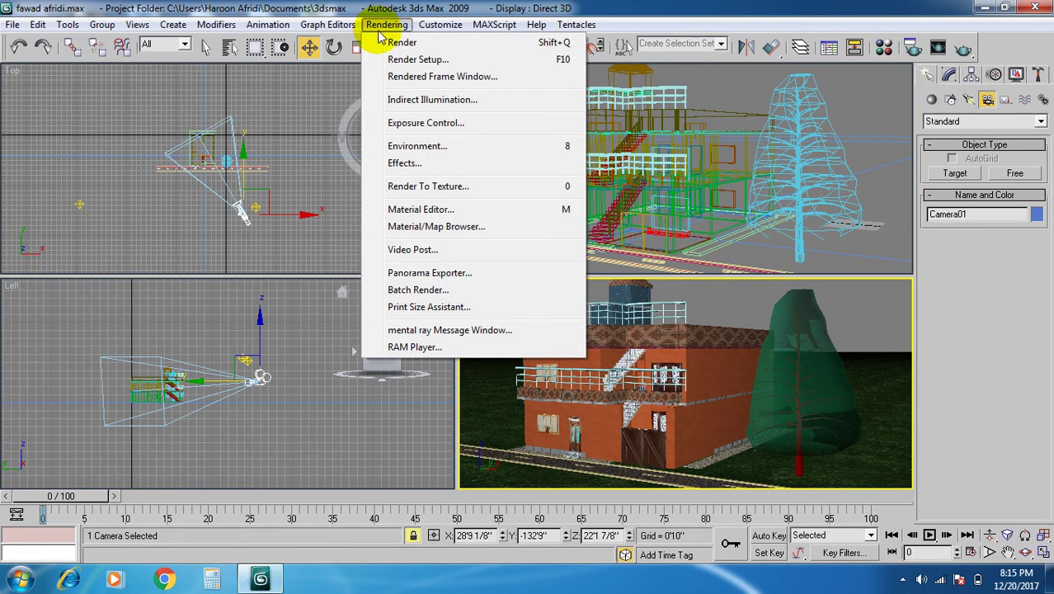
left_click(412, 59)
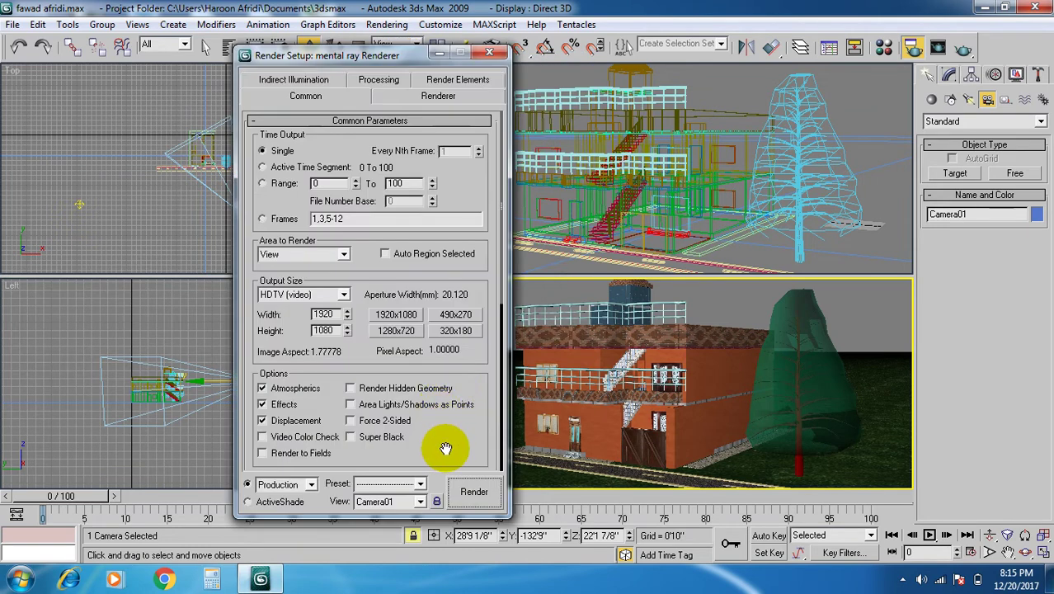
scroll(445, 451, "down", 10)
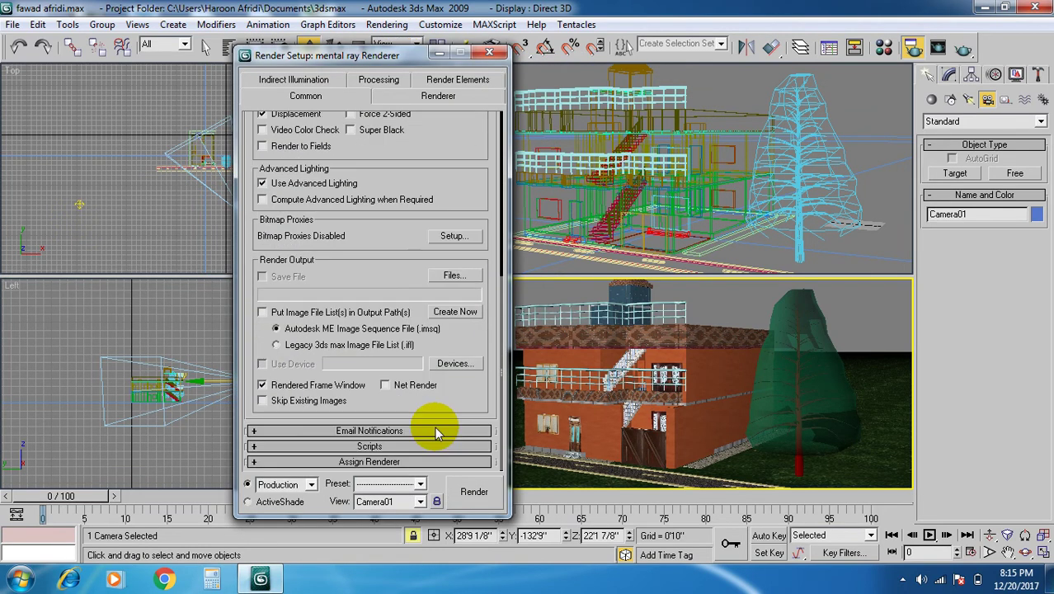
left_click(391, 462)
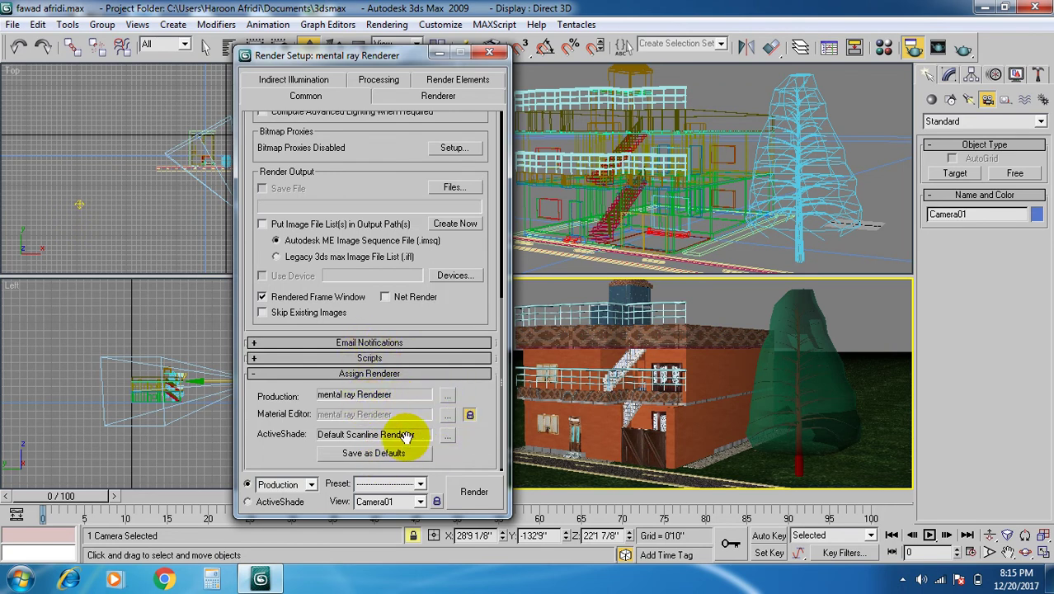
left_click(447, 435)
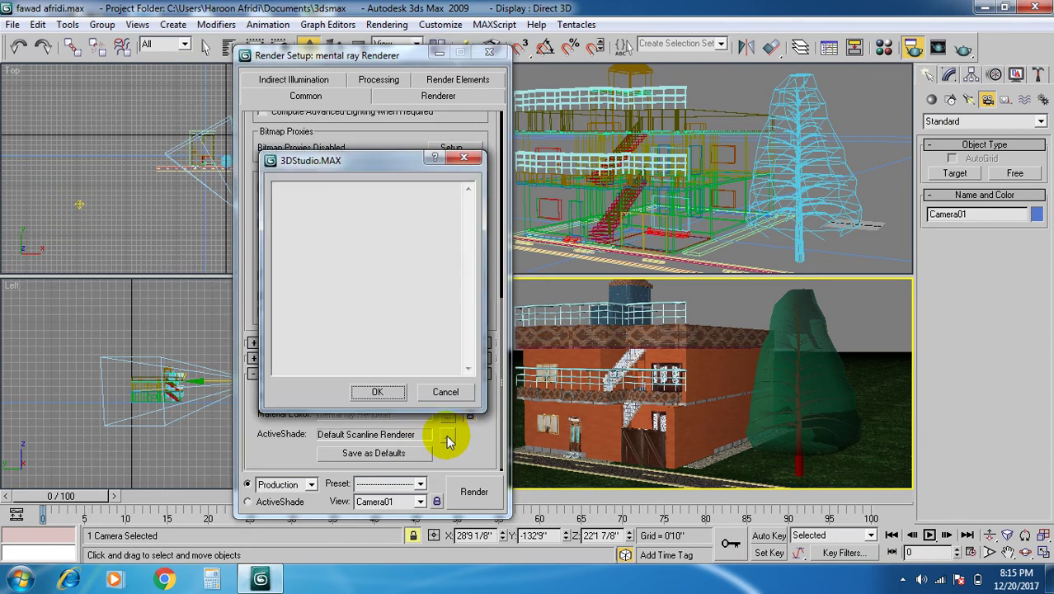
left_click(463, 159)
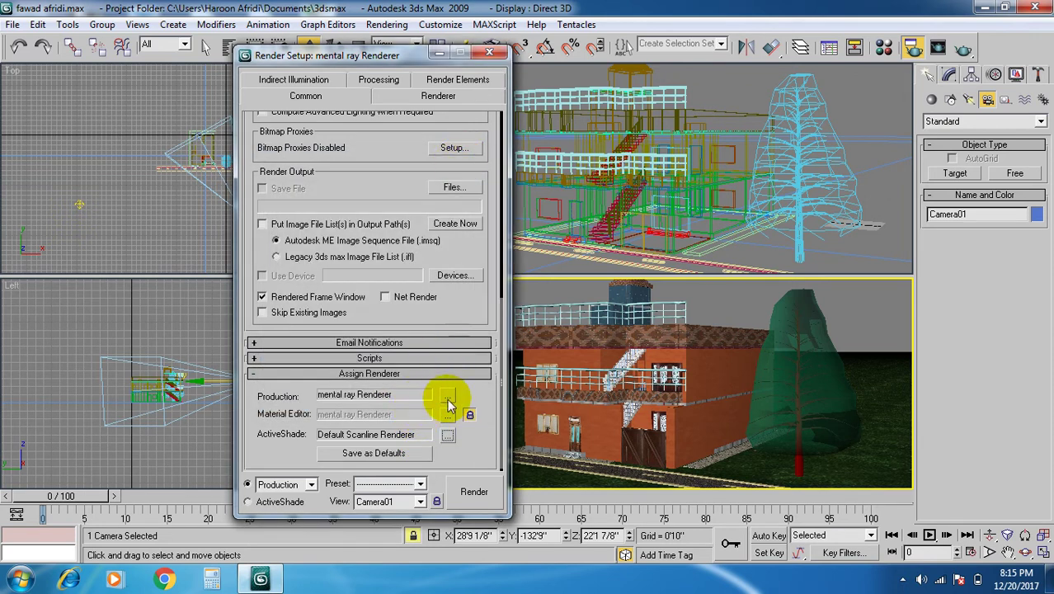
left_click(447, 399)
left_click(322, 198)
left_click(339, 188)
left_click(462, 158)
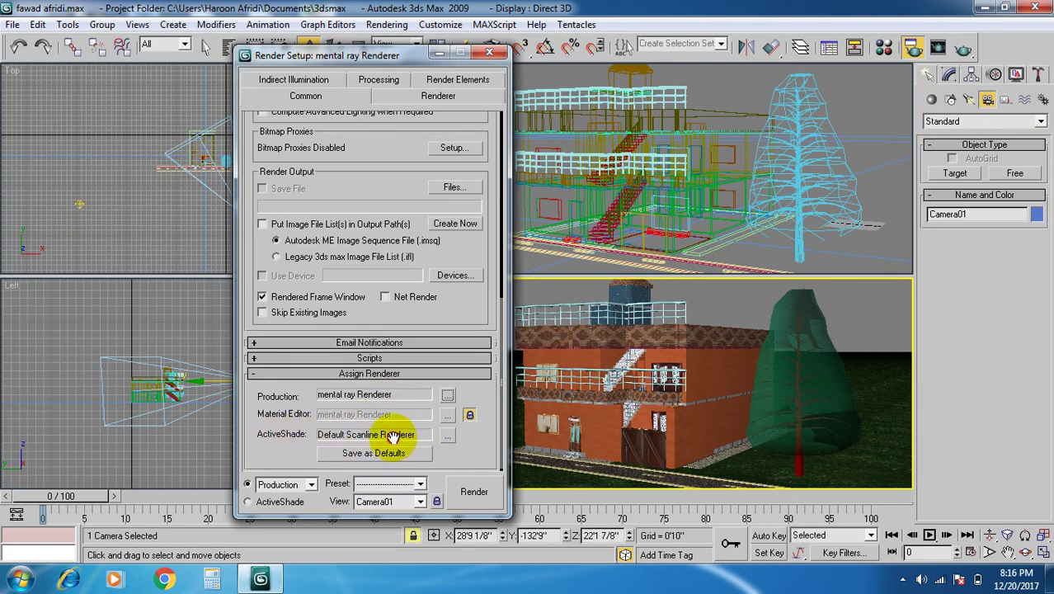
left_click(446, 436)
left_click(385, 390)
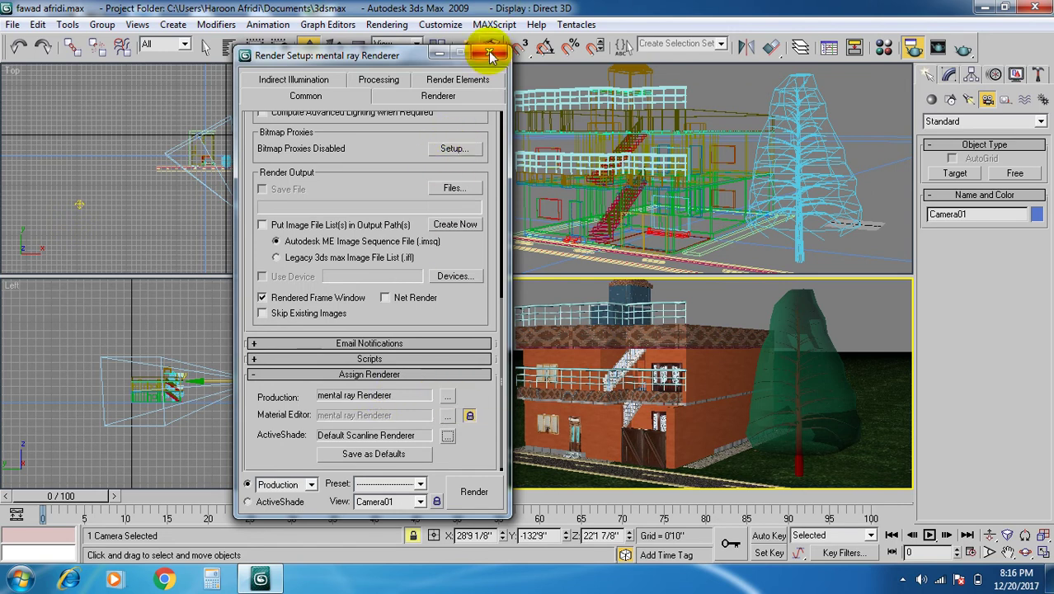
left_click(478, 490)
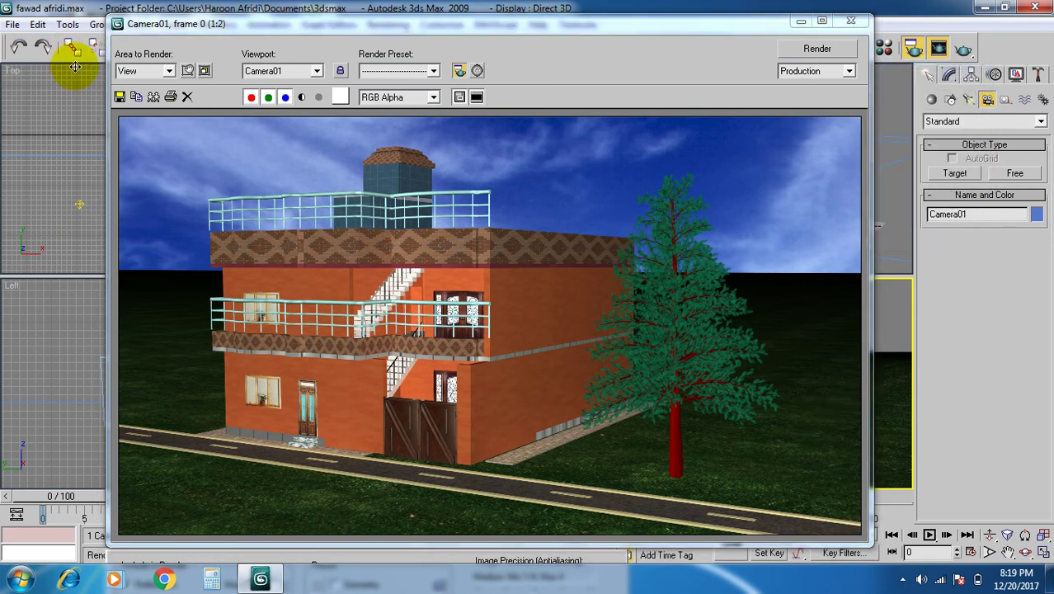
- Save the rendered image to the Desktop as a JPEG file named gggggggggggg and close the render windows
left_click(119, 98)
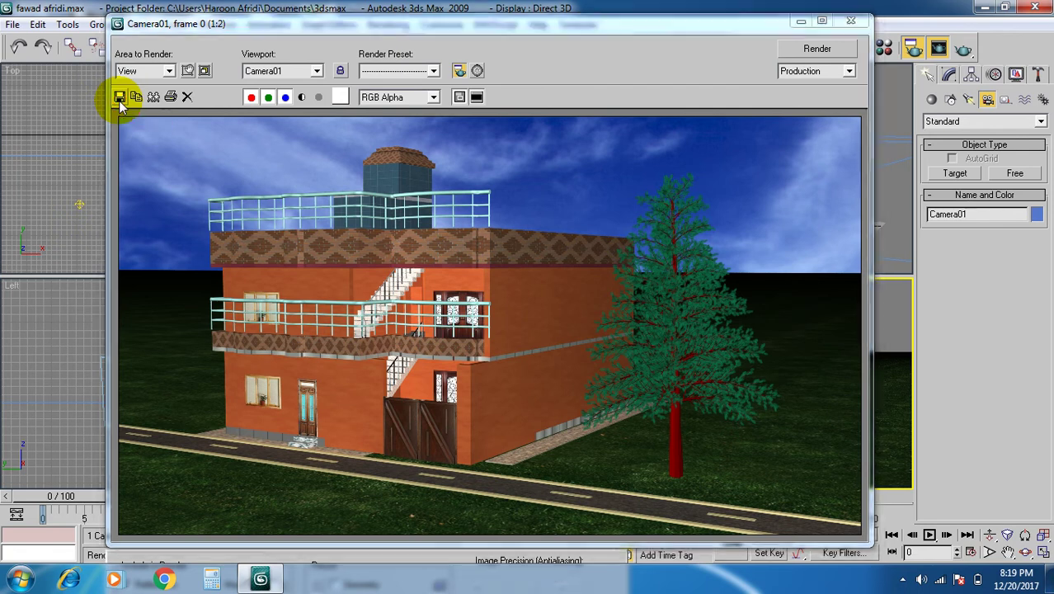
left_click(219, 61)
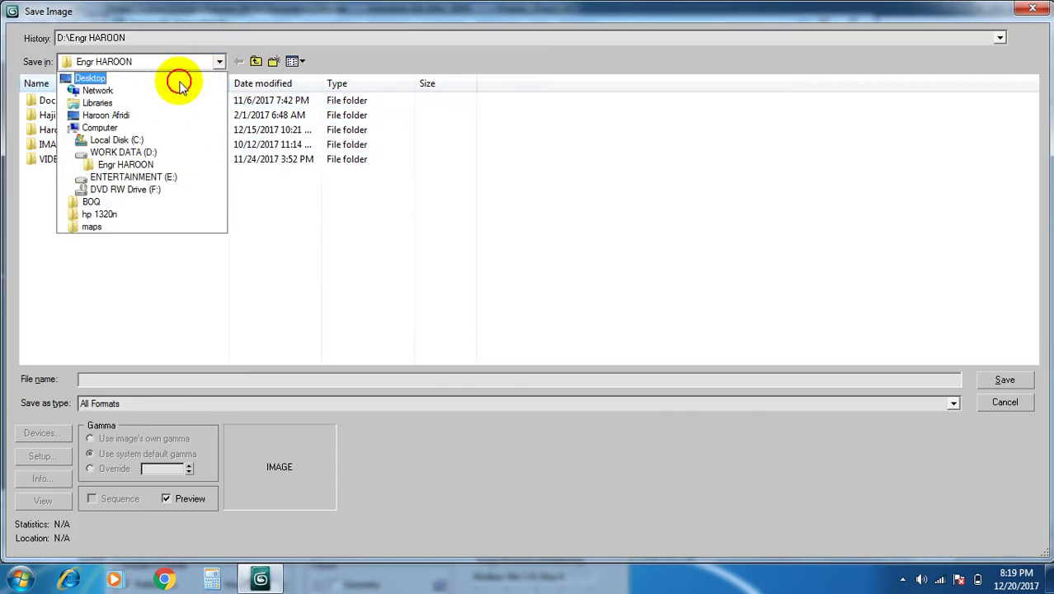
left_click(176, 78)
left_click(147, 404)
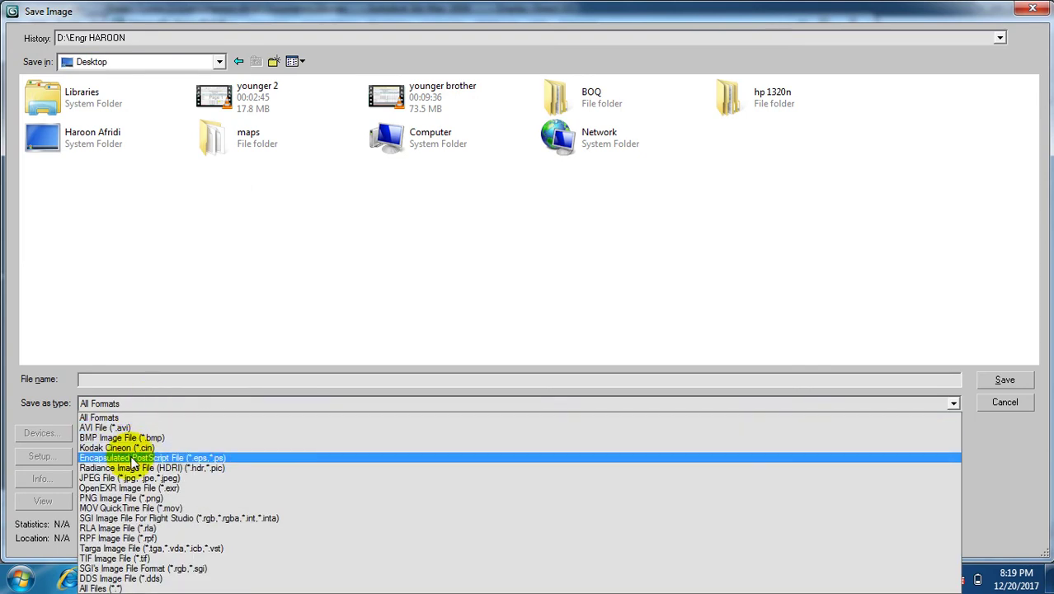
left_click(103, 478)
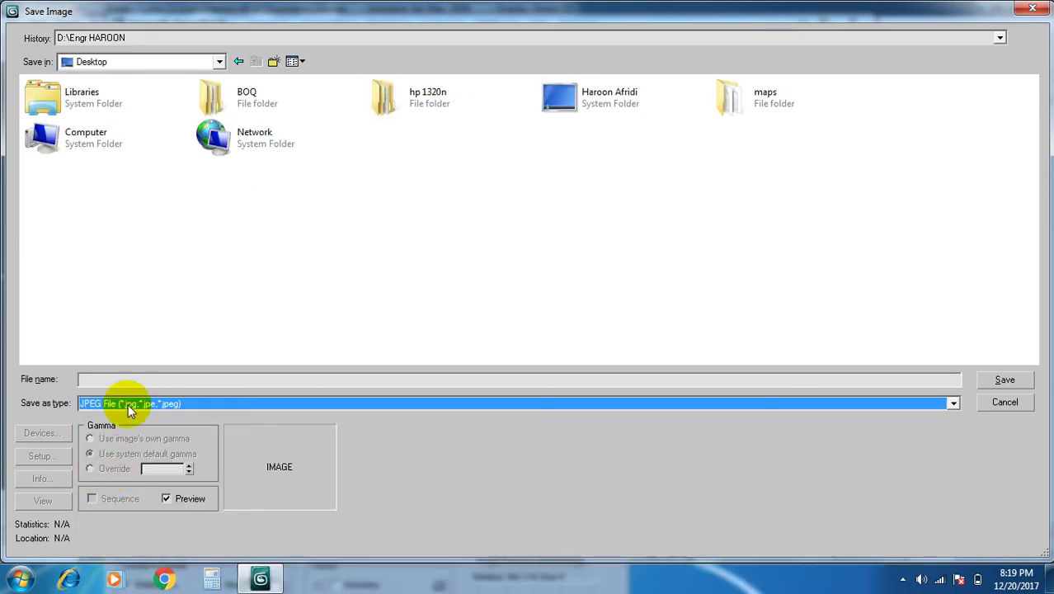
left_click(131, 381)
type("gggggggggggg")
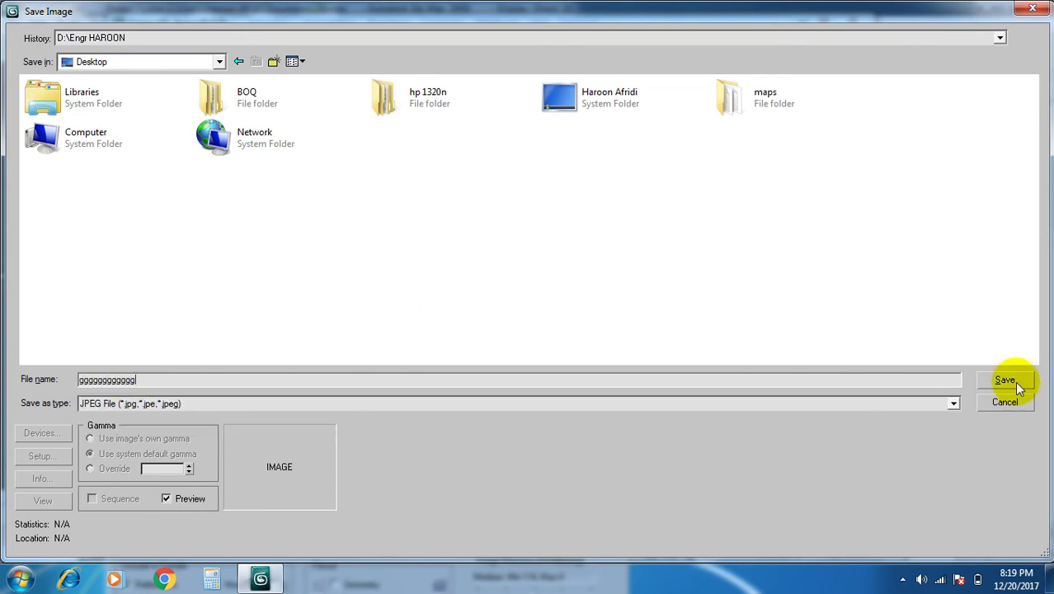
left_click(1005, 380)
left_click(495, 370)
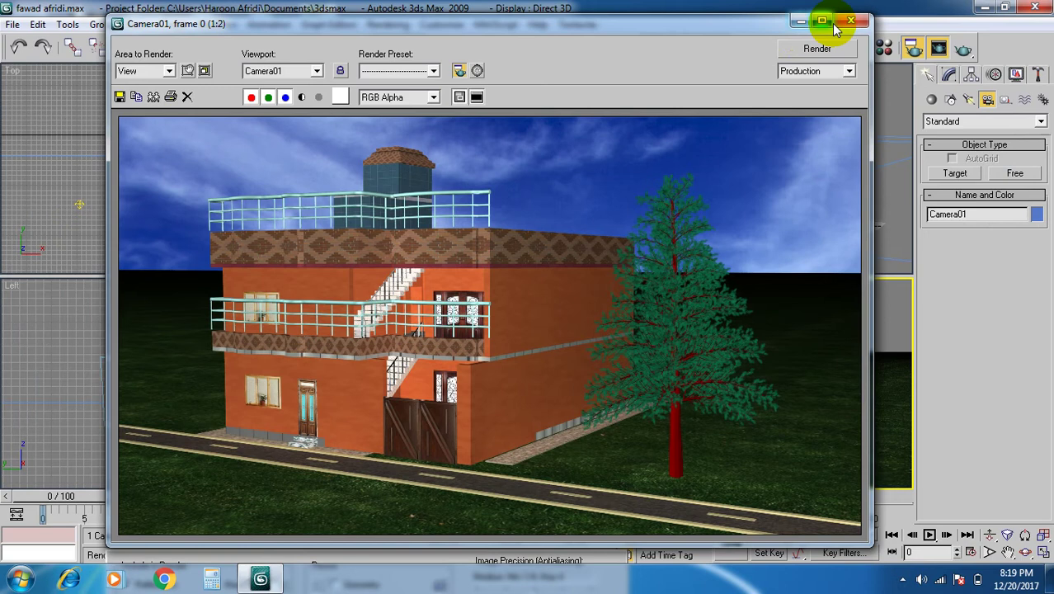
left_click(849, 25)
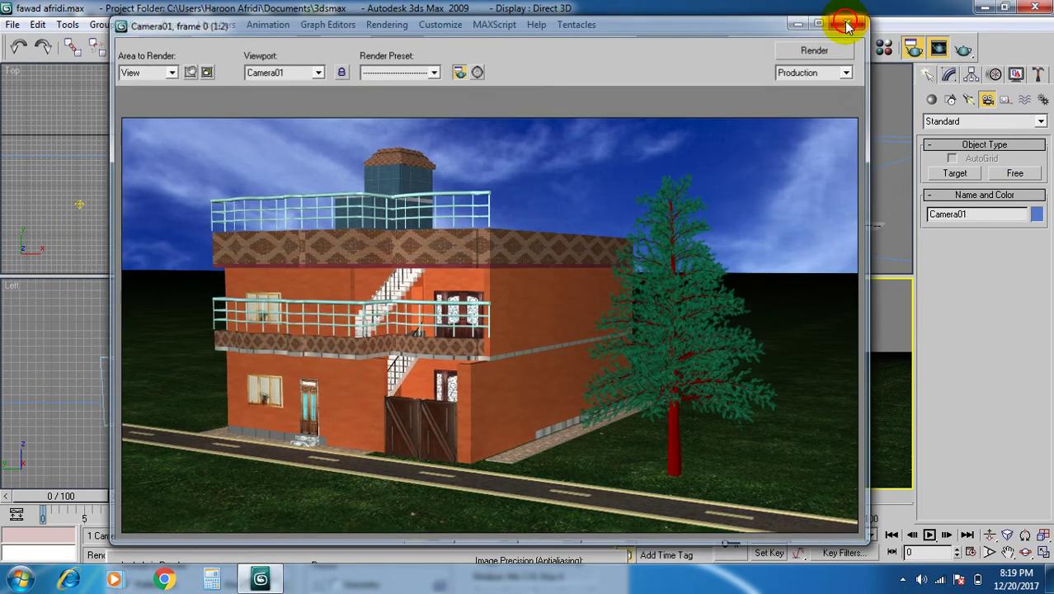
left_click(482, 45)
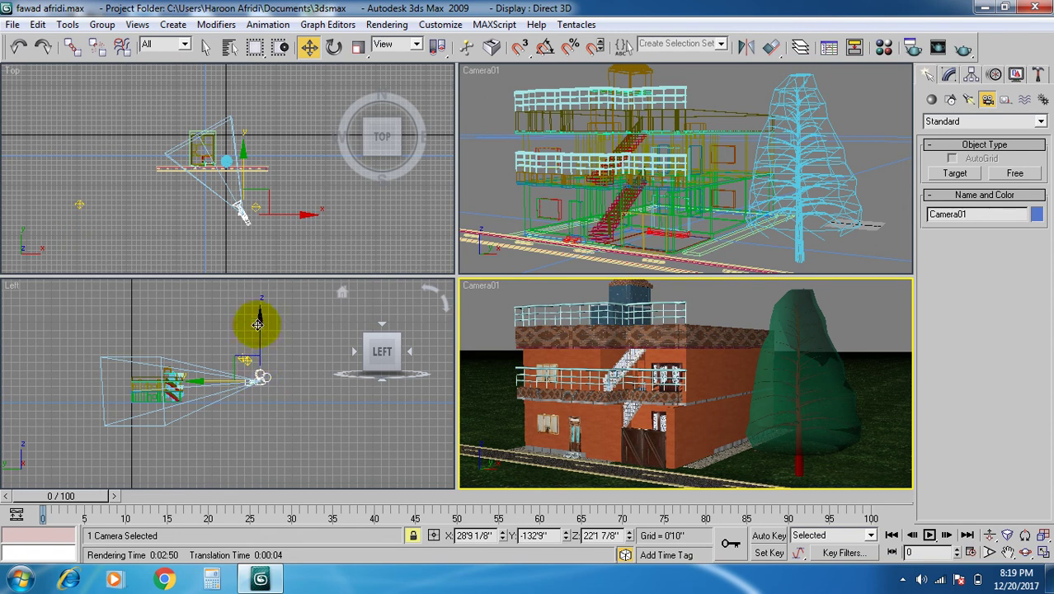
- Raise the camera to about Z 42'2" in the Left view and try its stock lenses up to 85 mm
left_click_drag(259, 320, 259, 294)
left_click(949, 73)
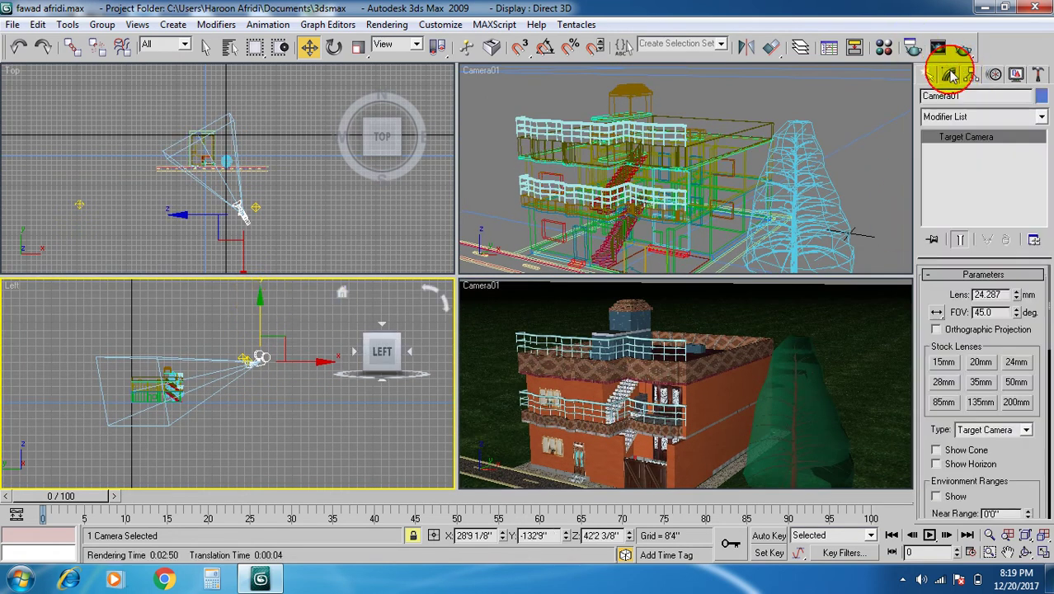
left_click(944, 362)
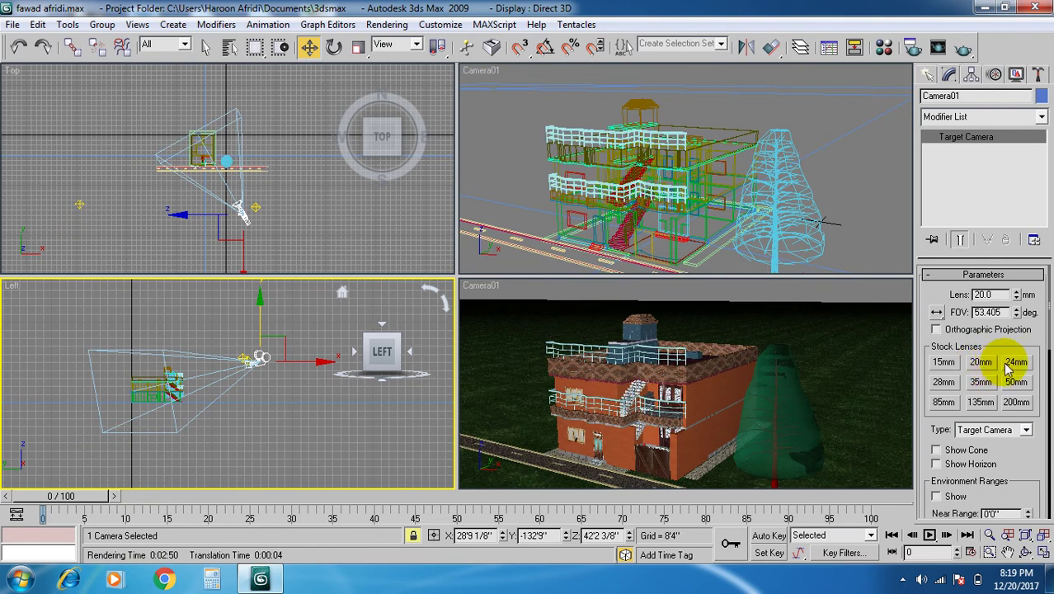
left_click(944, 383)
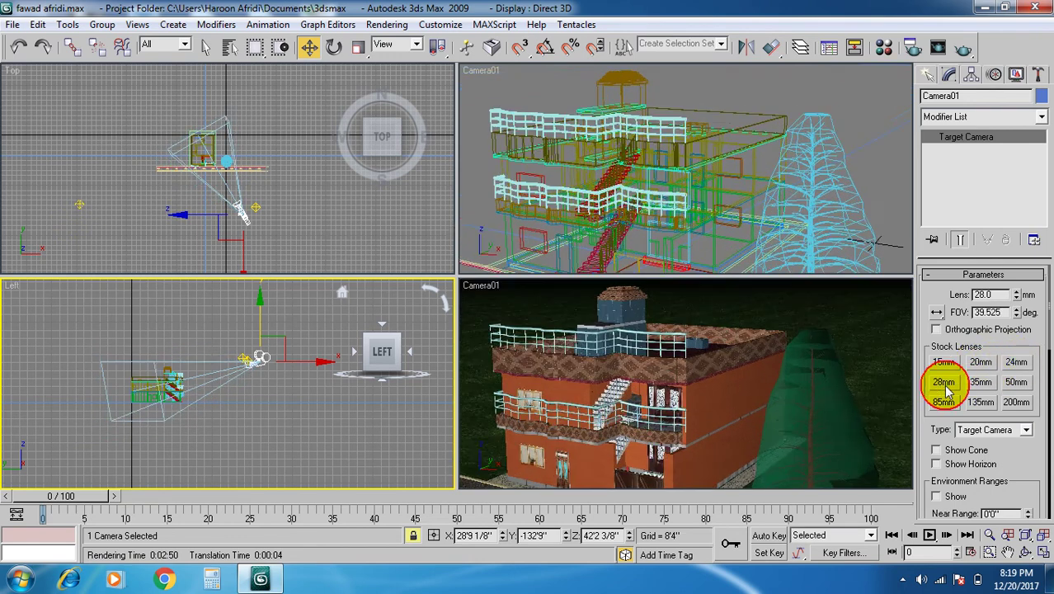
left_click(981, 382)
left_click(1018, 382)
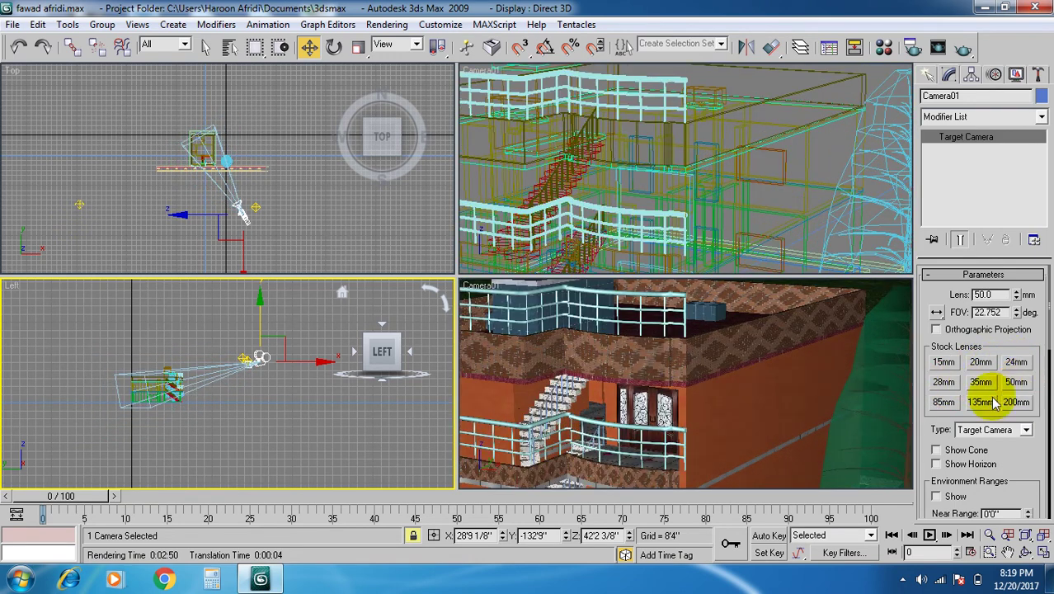
left_click(945, 403)
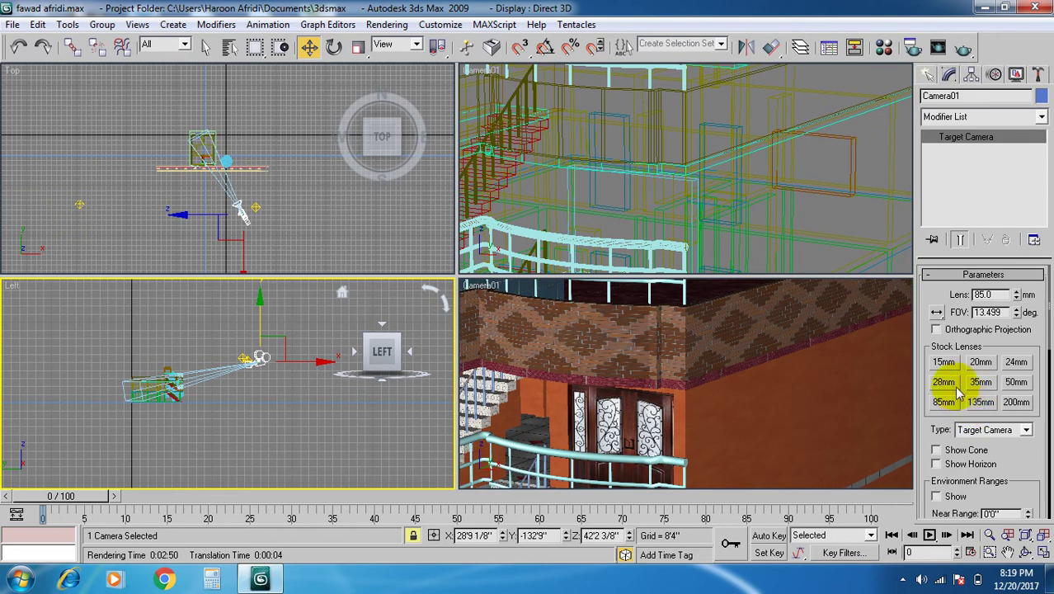
- Give the camera the 15 mm stock lens and move it in the Left view to about Y -121'6", Z 21'11"
left_click(944, 363)
left_click_drag(287, 344, 253, 358)
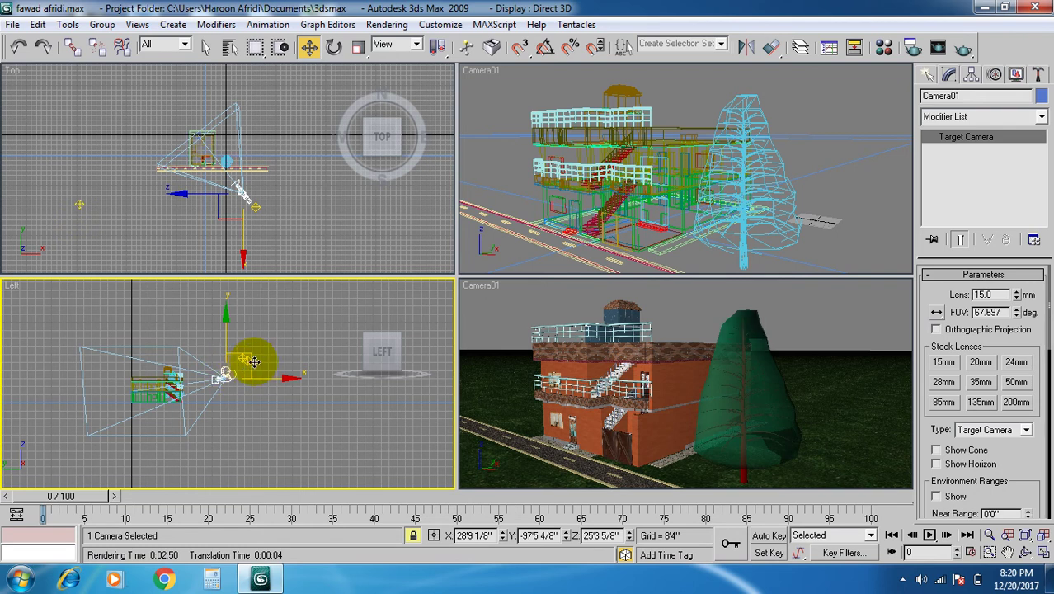
mouse_move(243, 362)
left_mouse_down()
mouse_move(249, 346)
mouse_move(282, 354)
mouse_move(252, 323)
mouse_move(145, 342)
mouse_move(133, 369)
mouse_move(25, 372)
mouse_move(66, 360)
mouse_move(83, 370)
mouse_move(294, 368)
mouse_move(297, 309)
mouse_move(268, 307)
mouse_move(273, 361)
mouse_move(241, 353)
left_mouse_up()
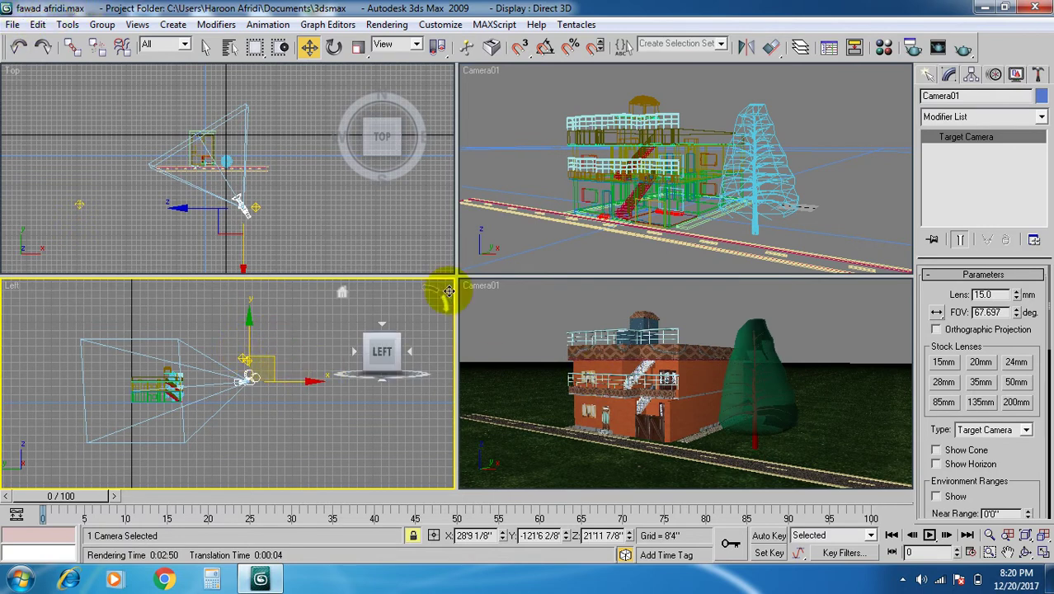
- Switch the shaded Camera01 view to Perspective, zoom out and maximize the viewport
left_click(509, 338)
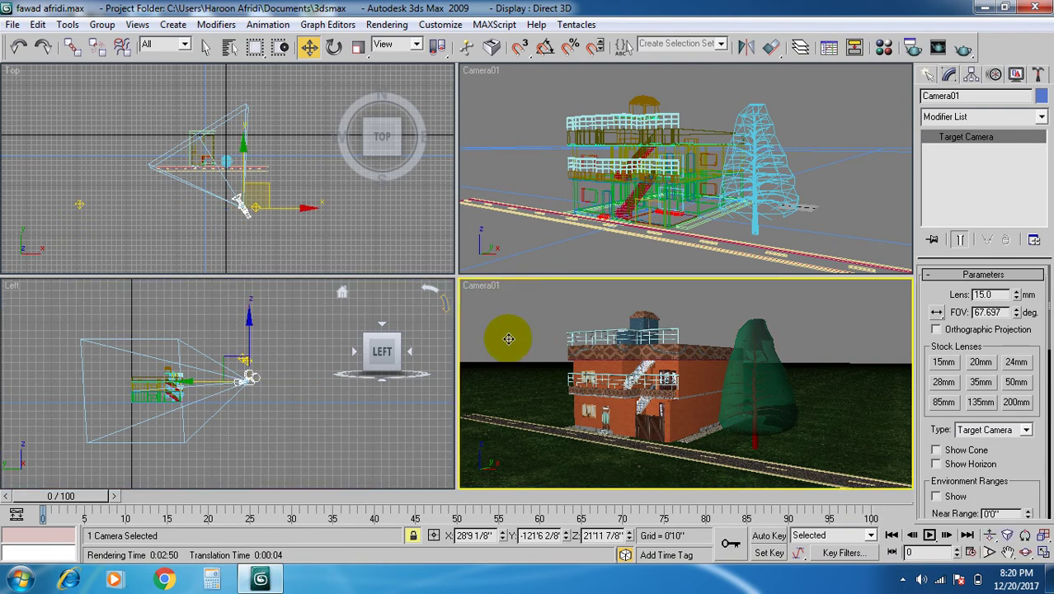
key("p")
scroll(515, 343, "down", 5)
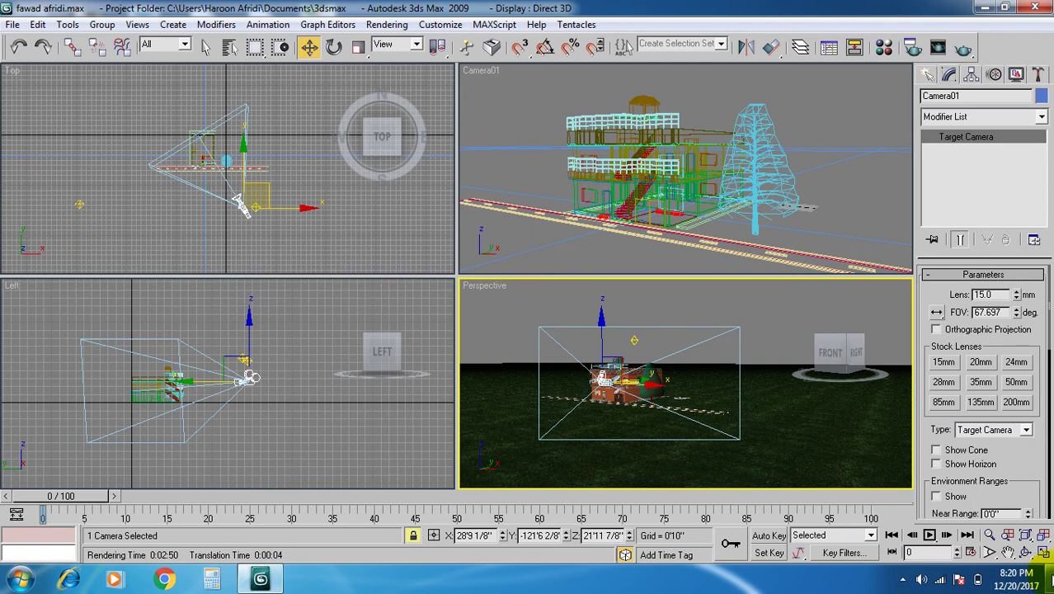
left_click(1044, 554)
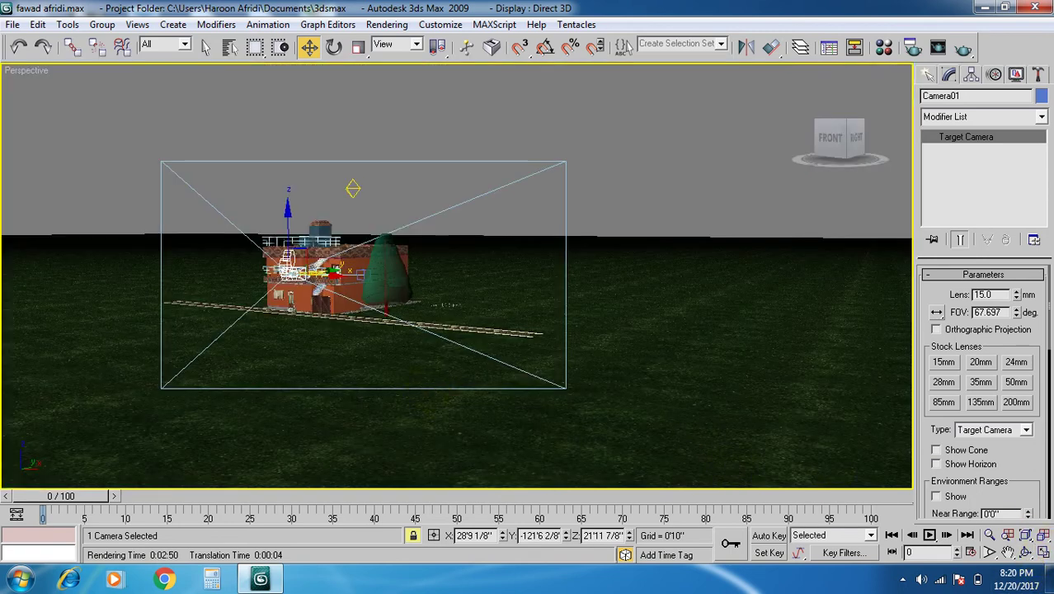
- Orbit and zoom around the house to examine its front, roof, road and tree, and return to the Move tool
left_click(1024, 552)
left_click_drag(367, 338, 464, 344)
scroll(465, 344, "up", 4)
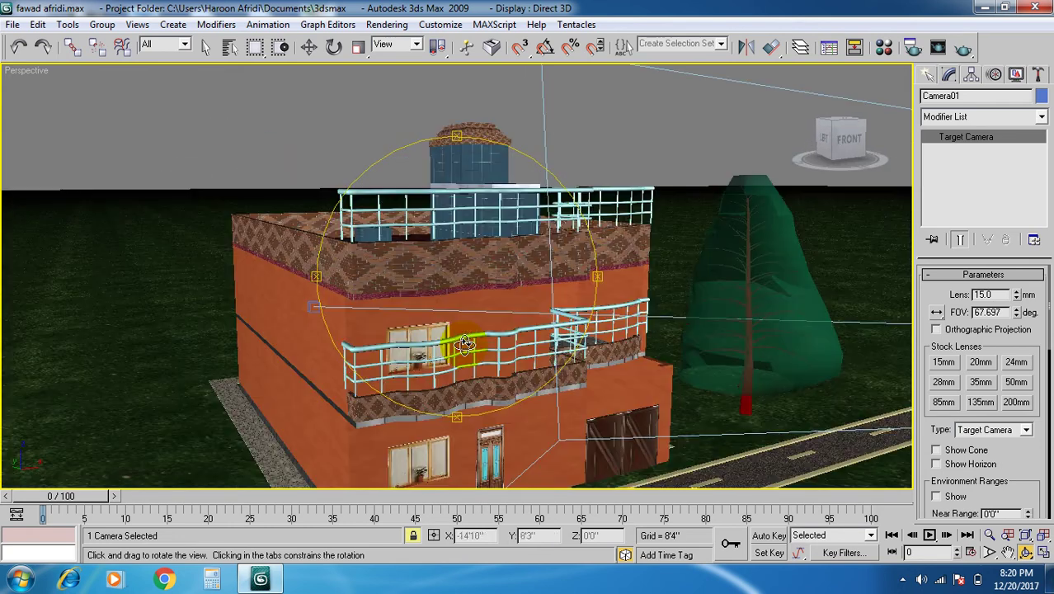
scroll(464, 344, "down", 5)
scroll(431, 359, "up", 5)
scroll(443, 355, "down", 5)
mouse_move(446, 356)
left_mouse_down()
mouse_move(458, 368)
mouse_move(456, 350)
left_mouse_up()
scroll(458, 367, "up", 5)
scroll(458, 368, "down", 4)
scroll(455, 338, "down", 4)
key("w")
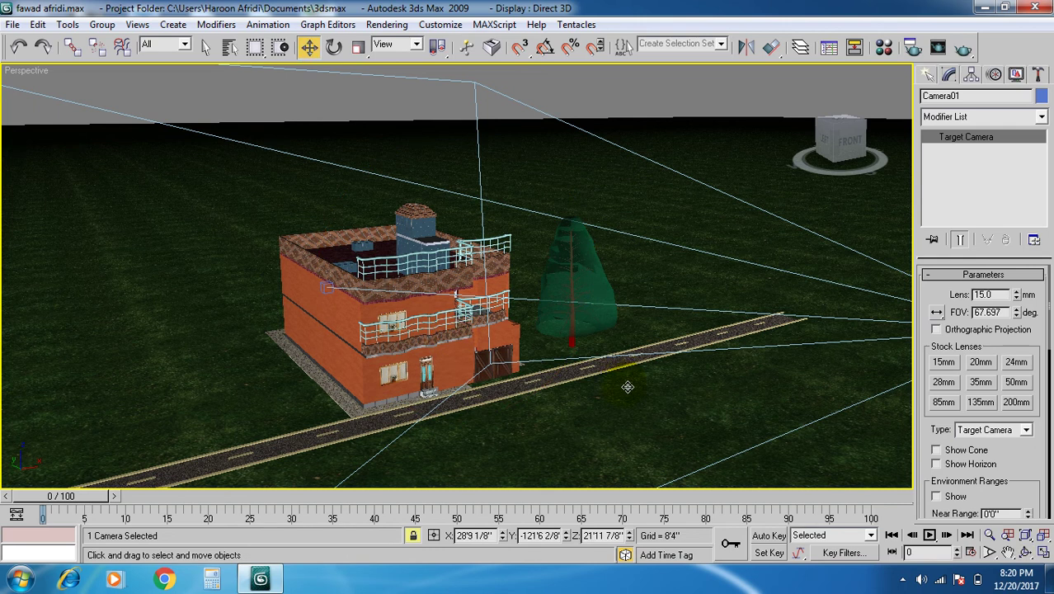
- Start a file import and browse to the maps folder in C:\Program Files\Autodesk\3ds Max 2009
left_click(13, 25)
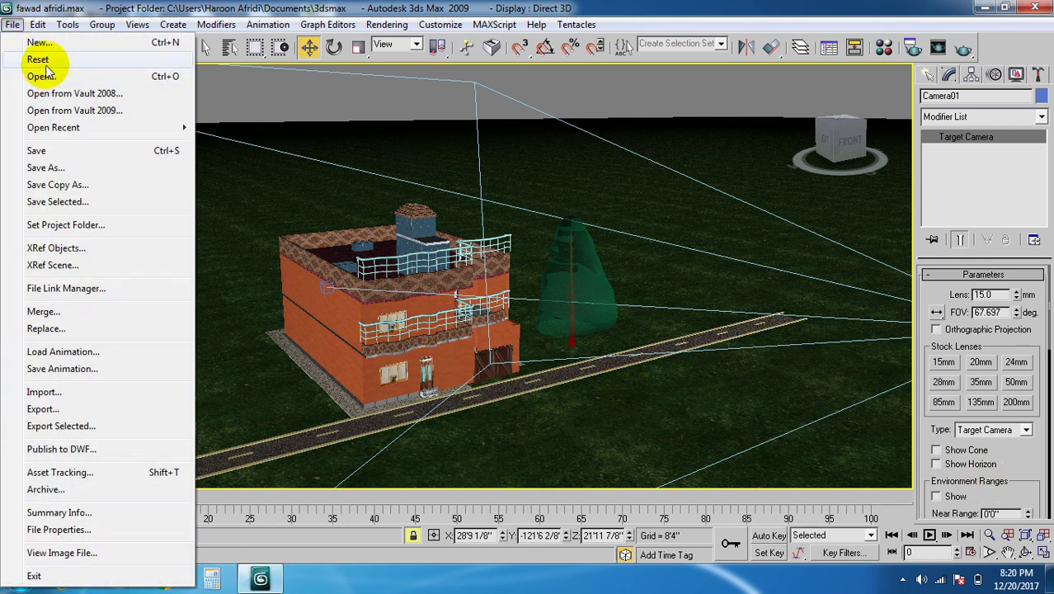
left_click(53, 393)
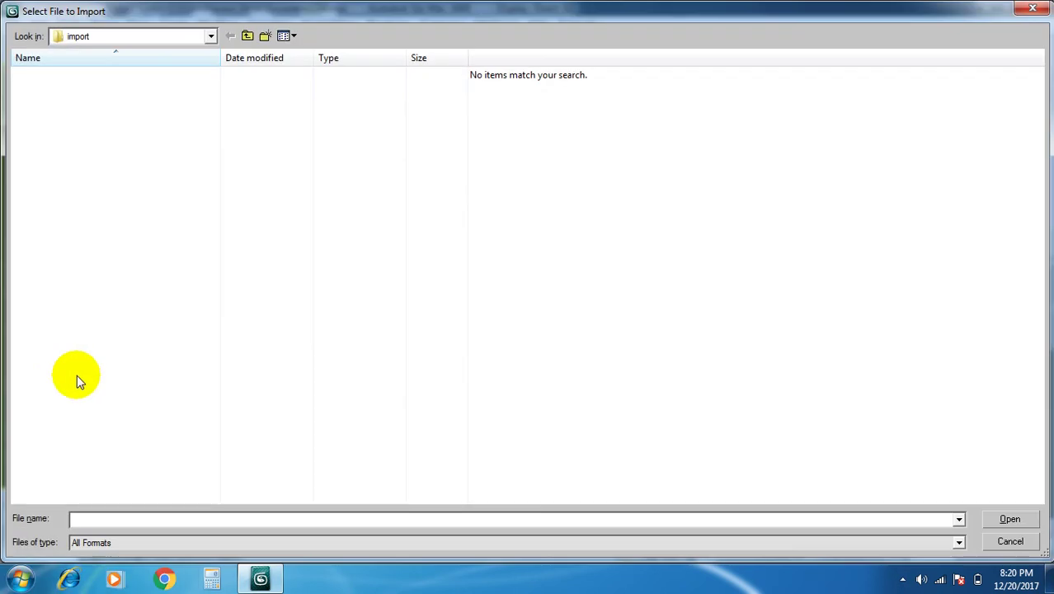
left_click(210, 37)
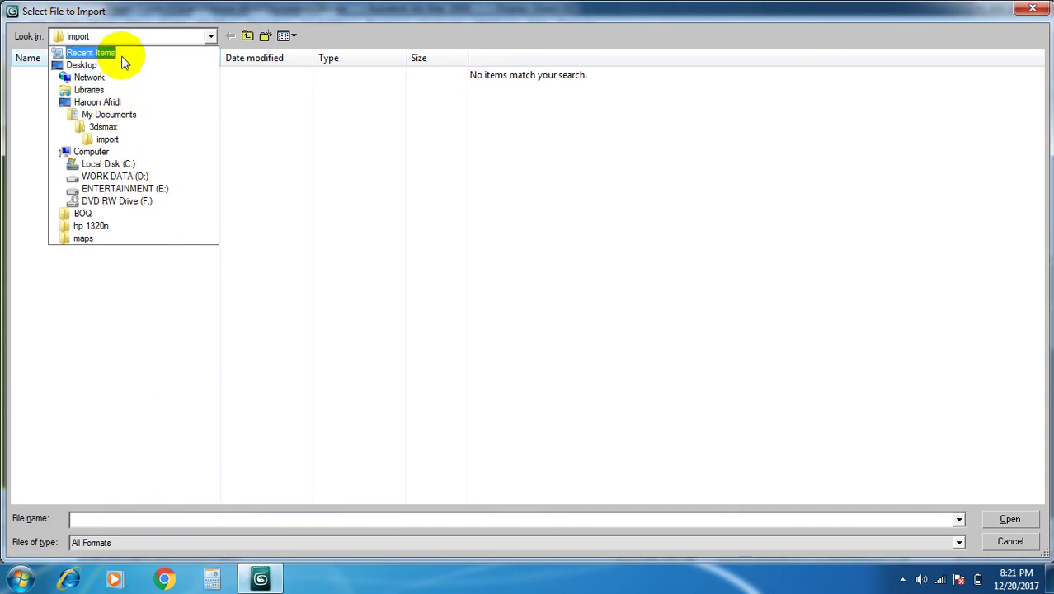
left_click(138, 164)
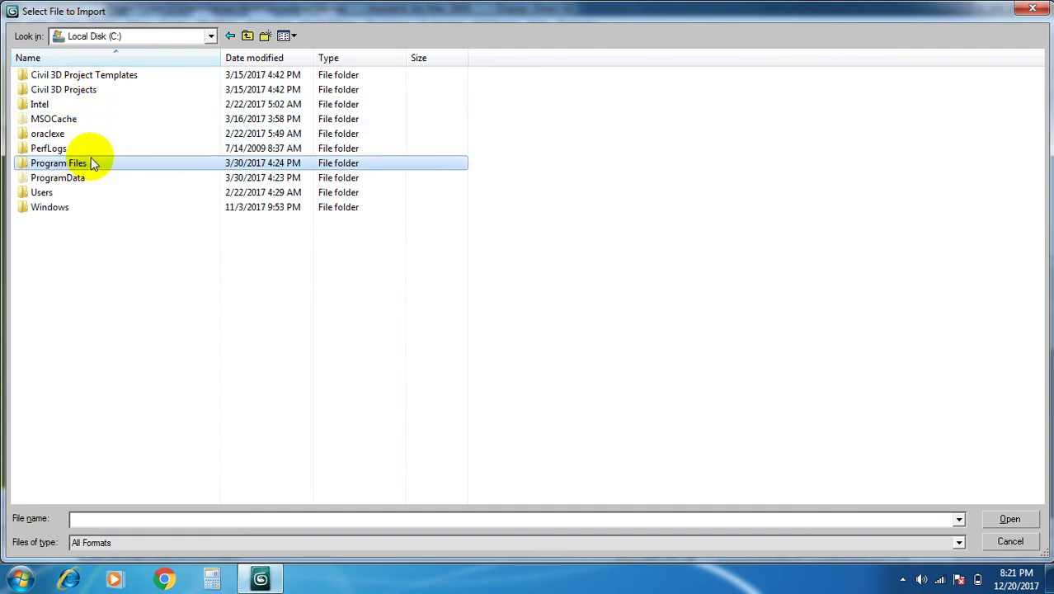
double_click(94, 162)
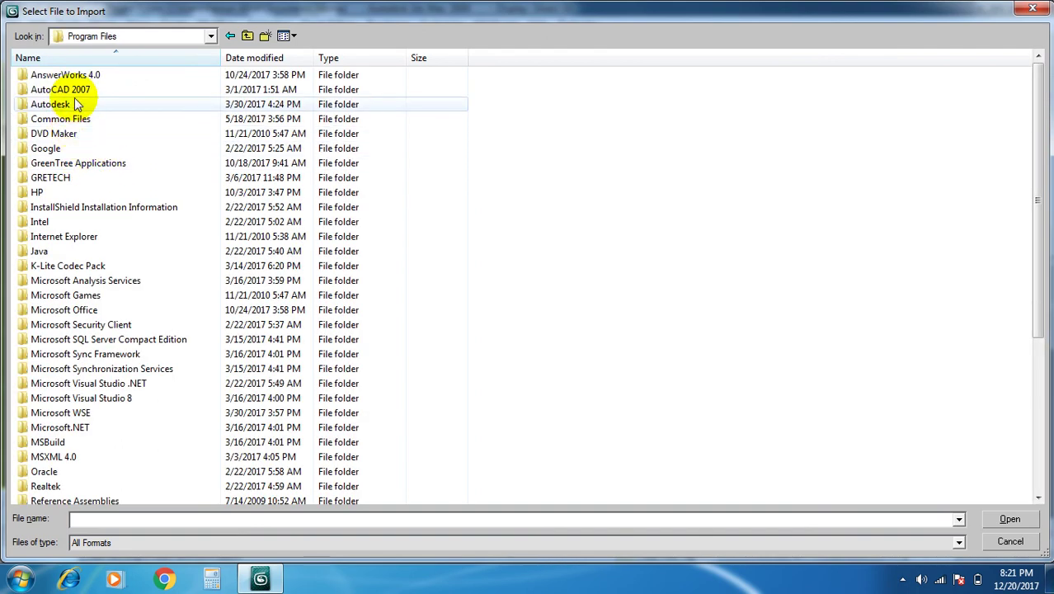
double_click(78, 104)
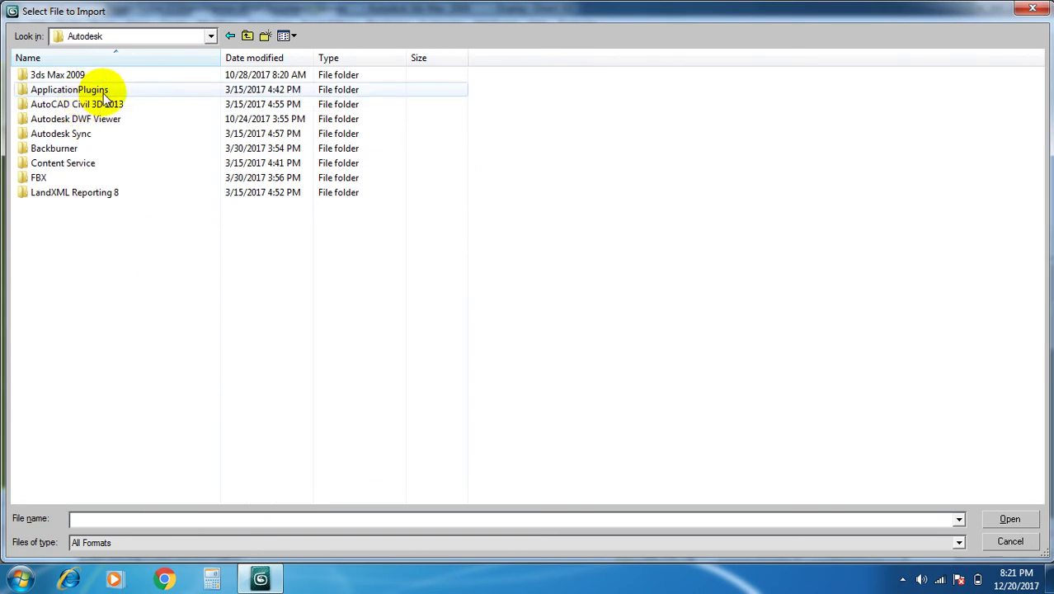
double_click(84, 75)
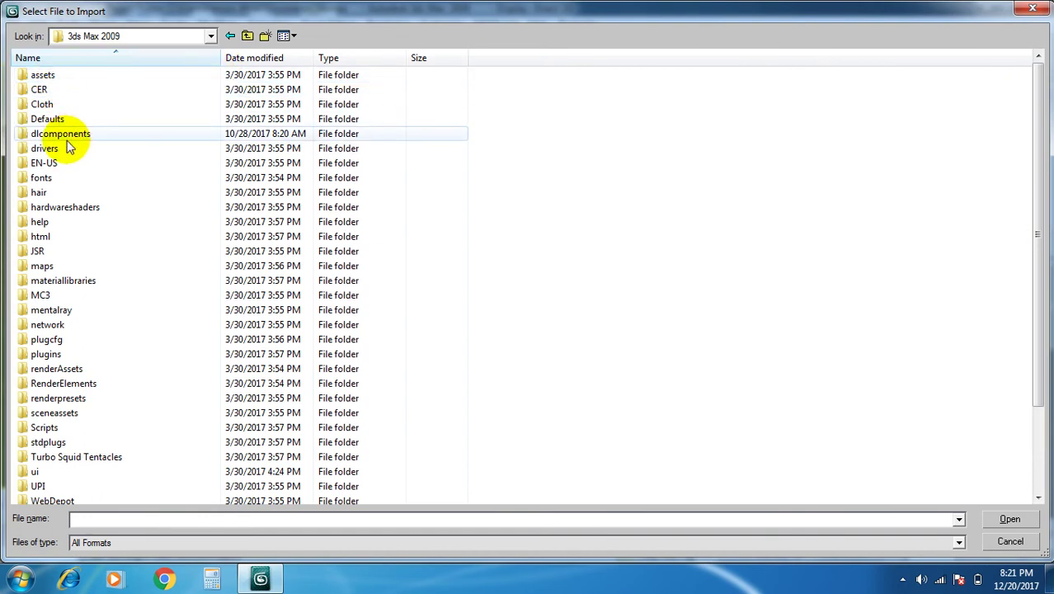
double_click(45, 267)
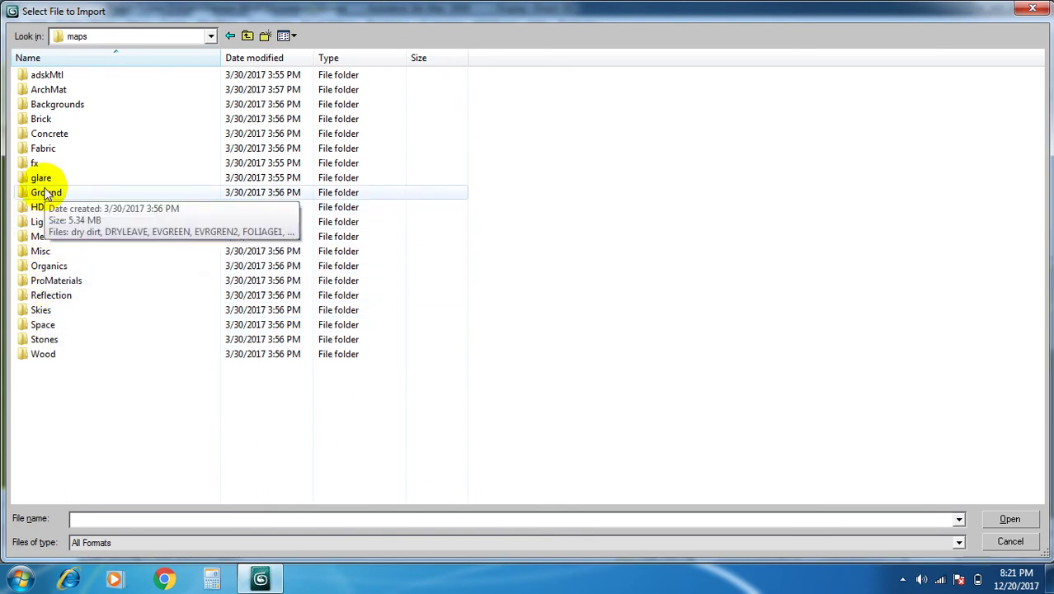
- Check the ArchMat folder for importable files, go back up to the 3ds Max 2009 folder and check ArchMat again
double_click(63, 89)
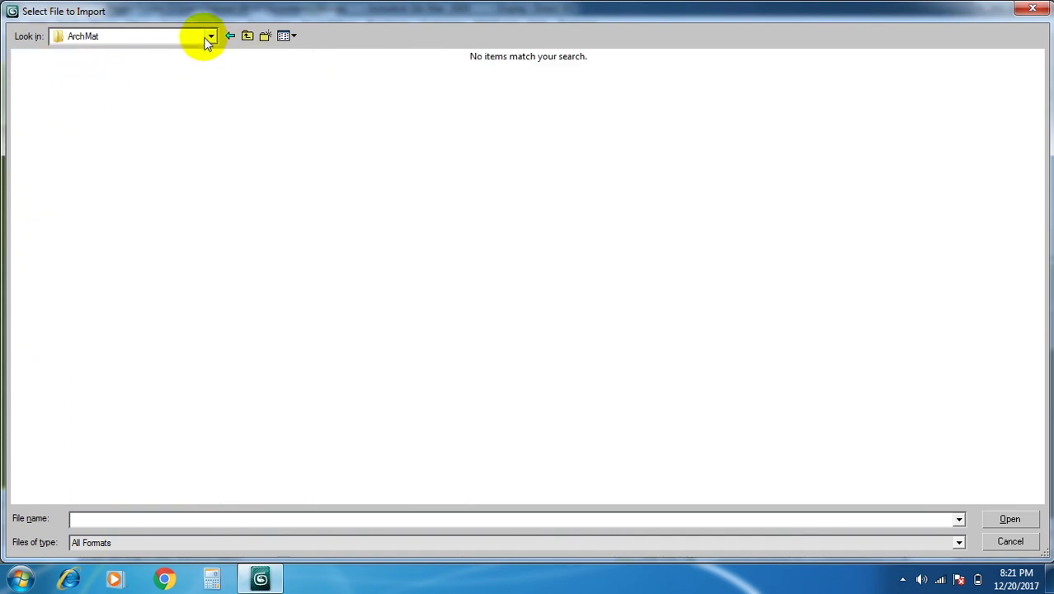
left_click(247, 37)
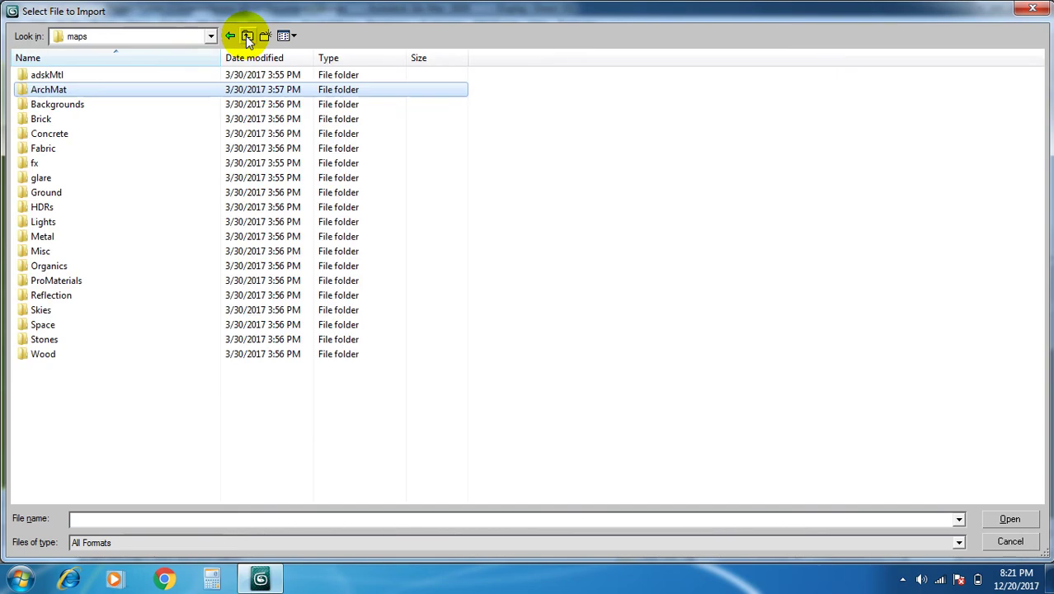
left_click(246, 37)
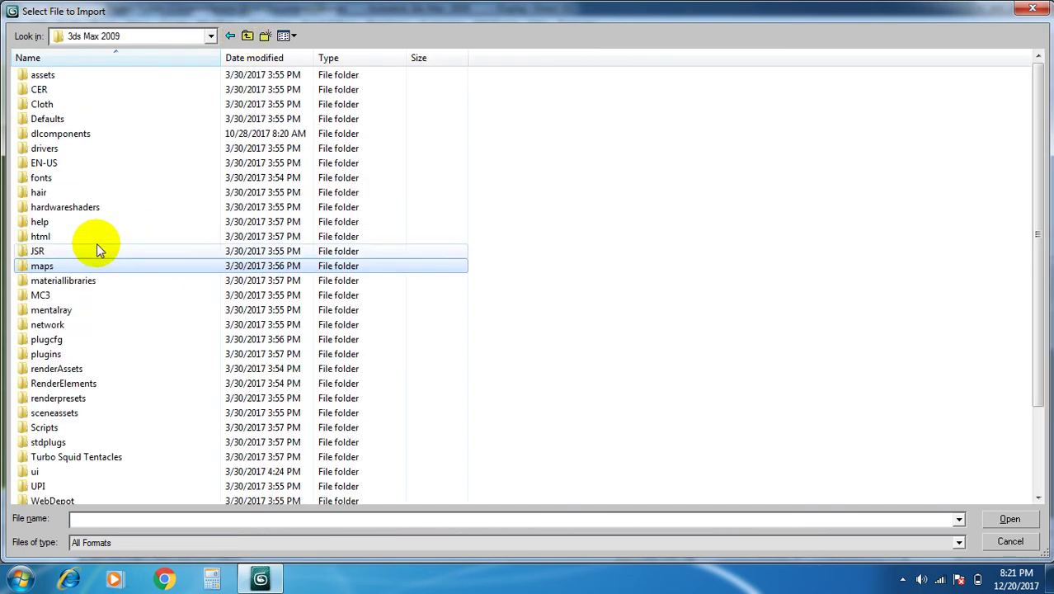
double_click(75, 265)
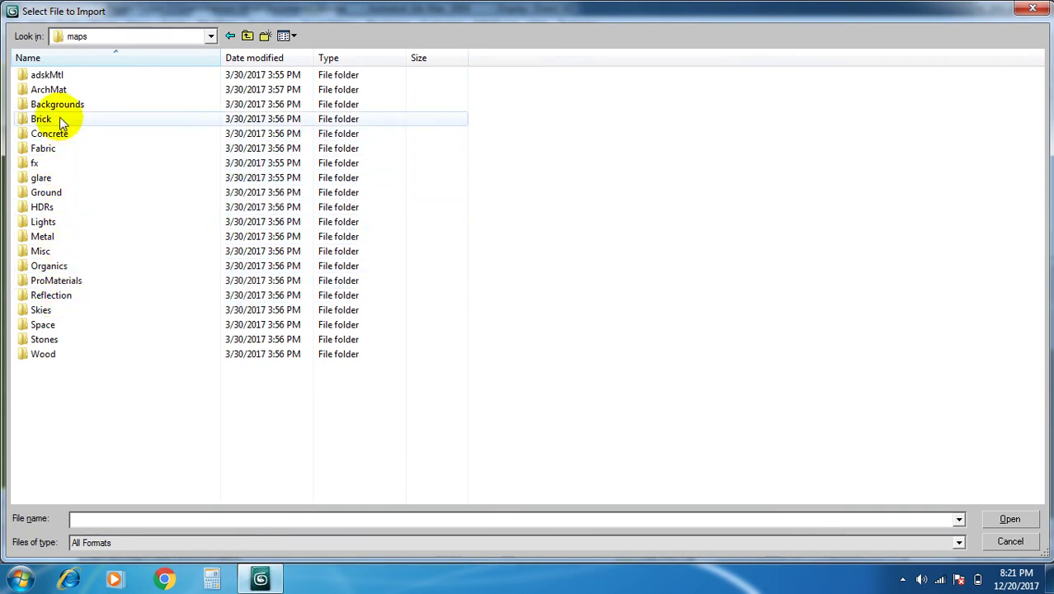
double_click(61, 88)
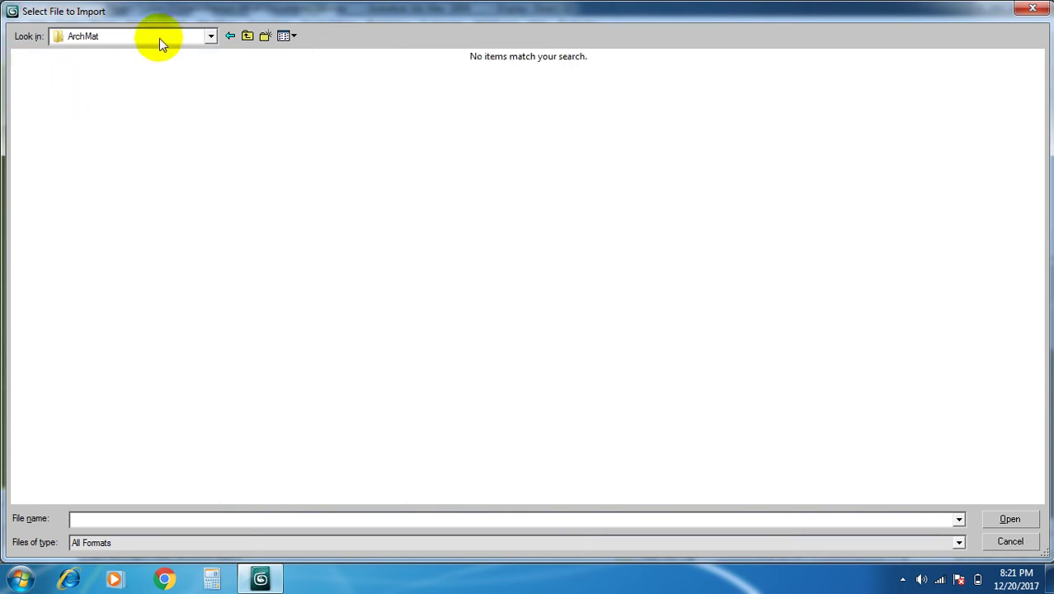
- Browse to the 3D MODEL folder inside 3dmax on the D: drive and list all file types
left_click(212, 38)
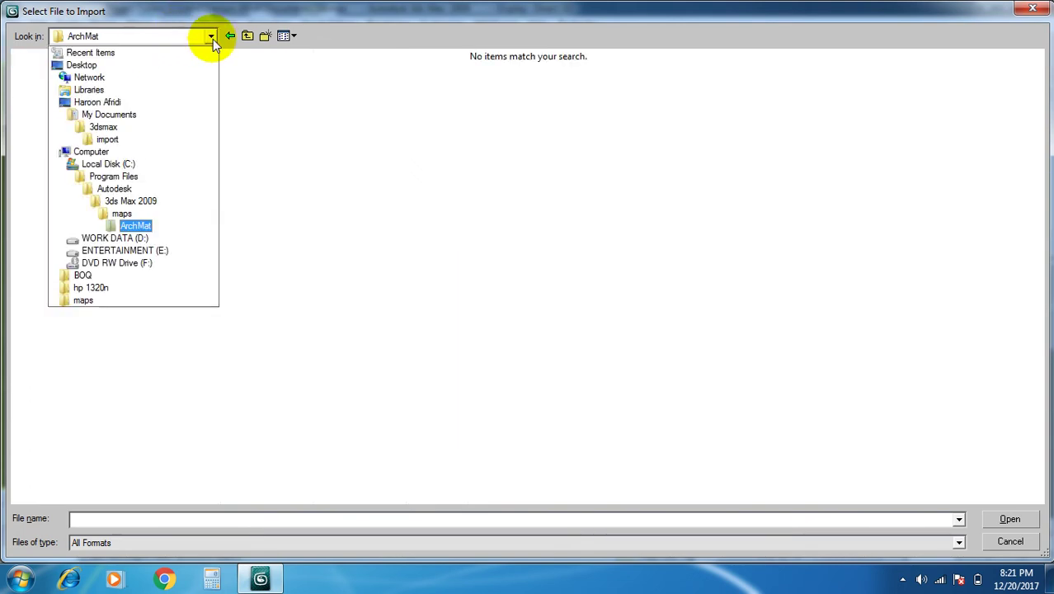
left_click(126, 241)
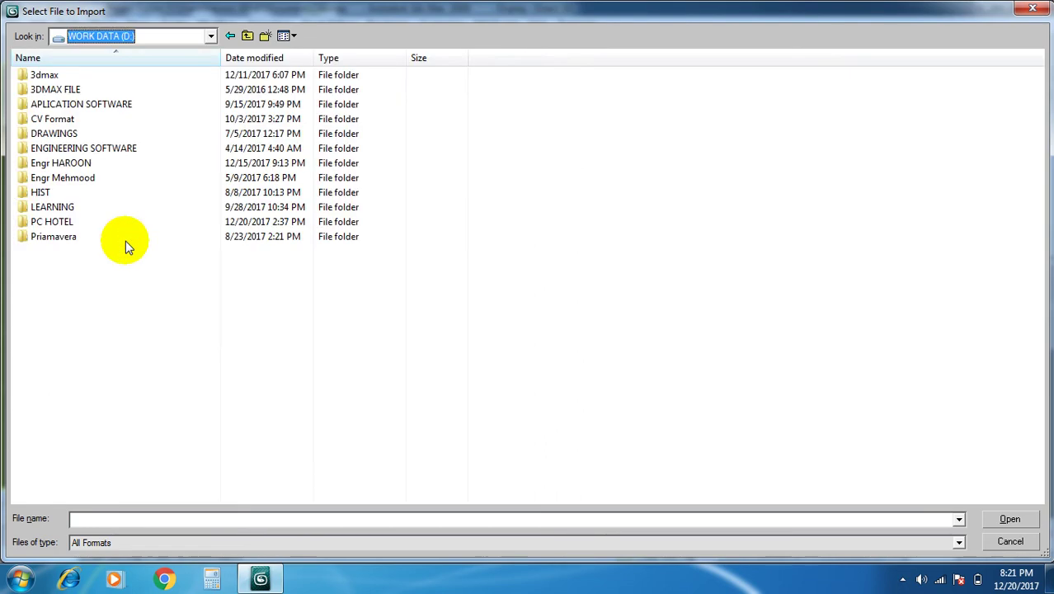
double_click(52, 76)
double_click(56, 93)
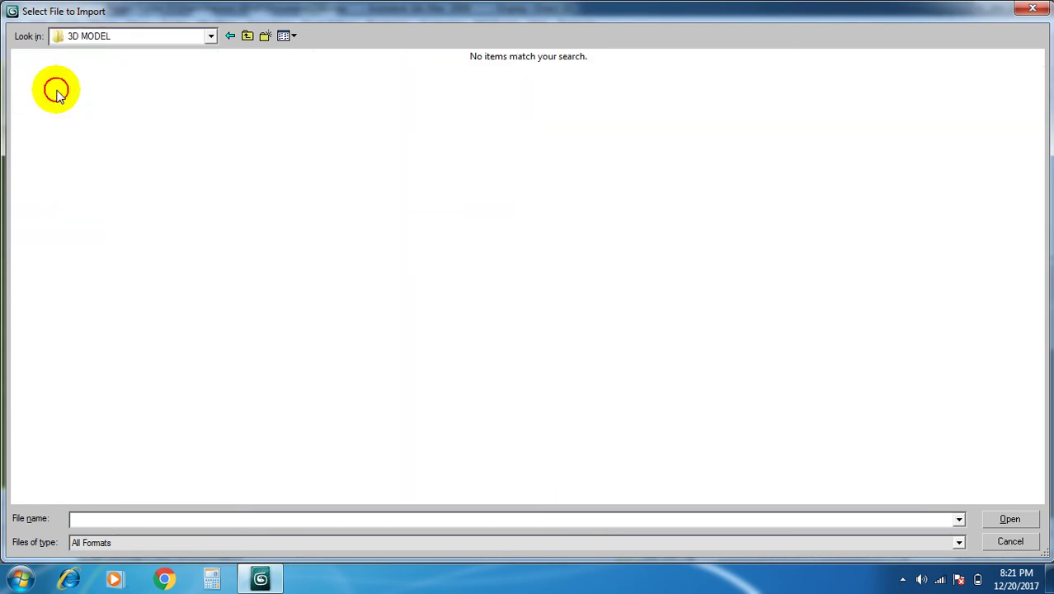
left_click(109, 540)
left_click(94, 523)
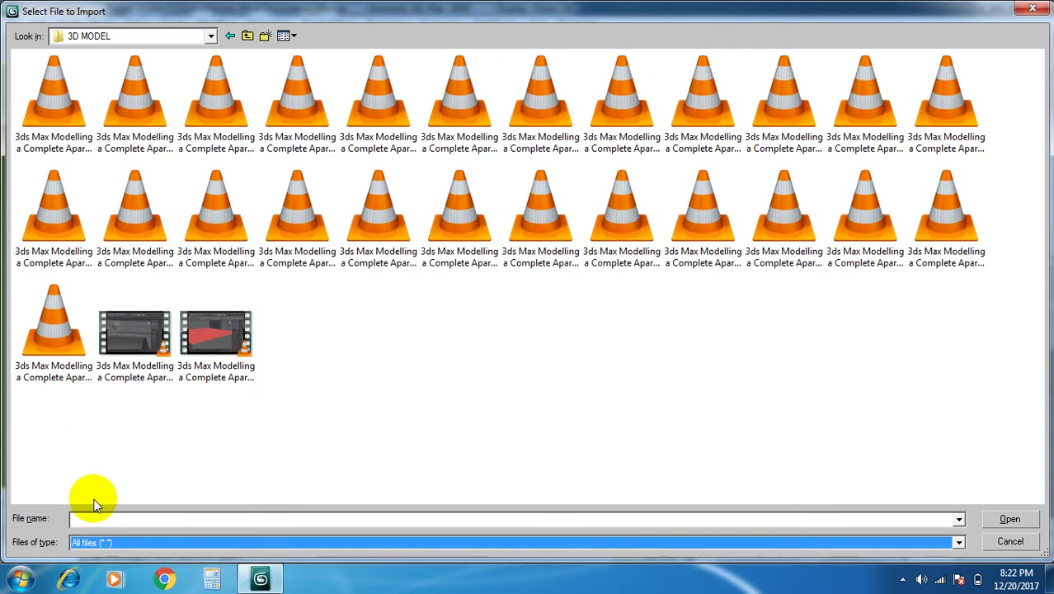
- Go back up to the D: drive and look through the 3DS MAX TEXTURES folder inside 3DMAX FILE
left_click(246, 37)
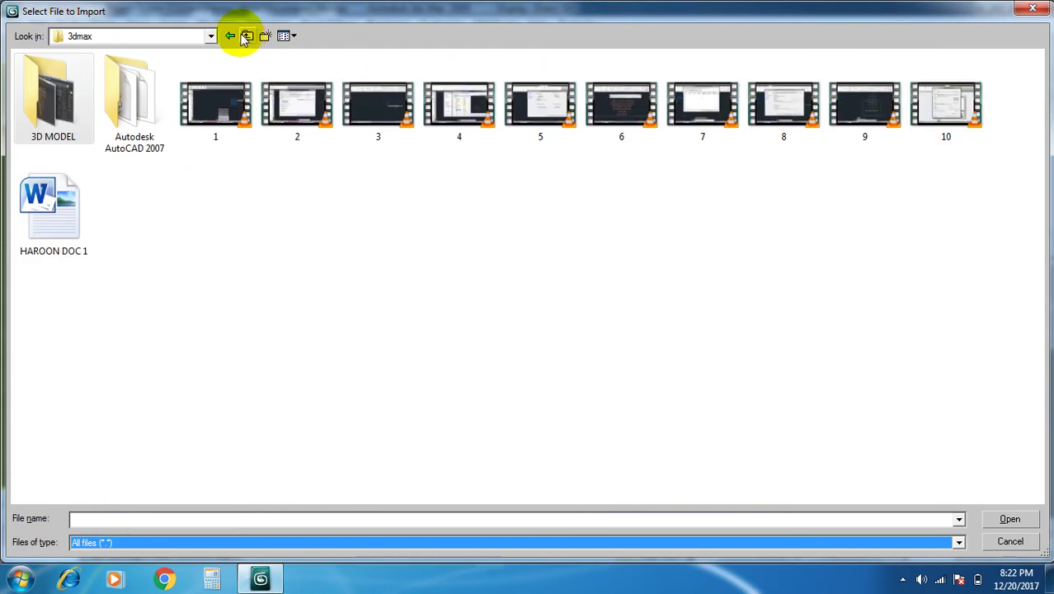
left_click(245, 37)
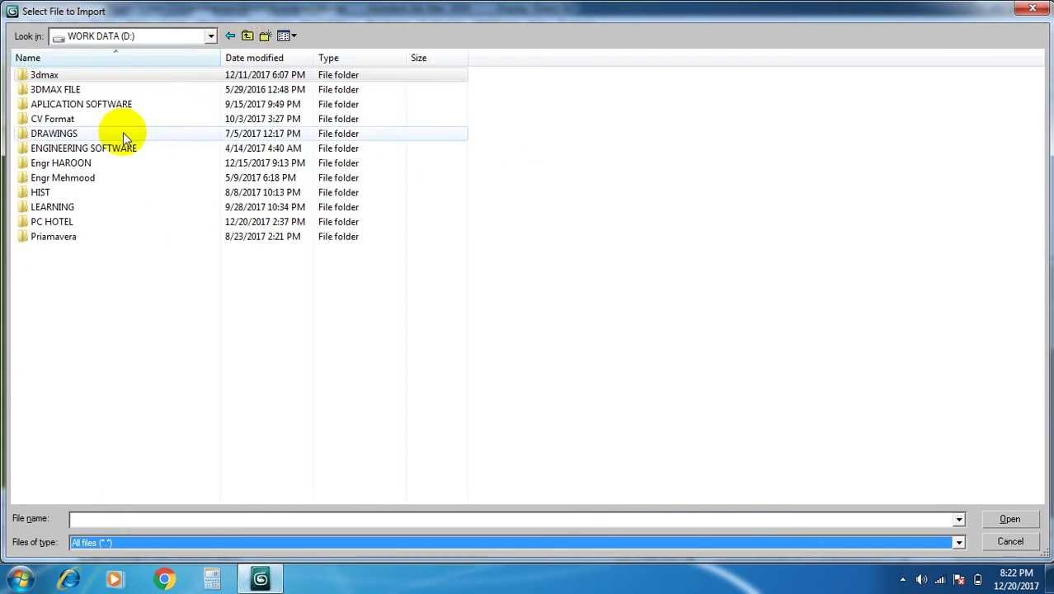
double_click(87, 89)
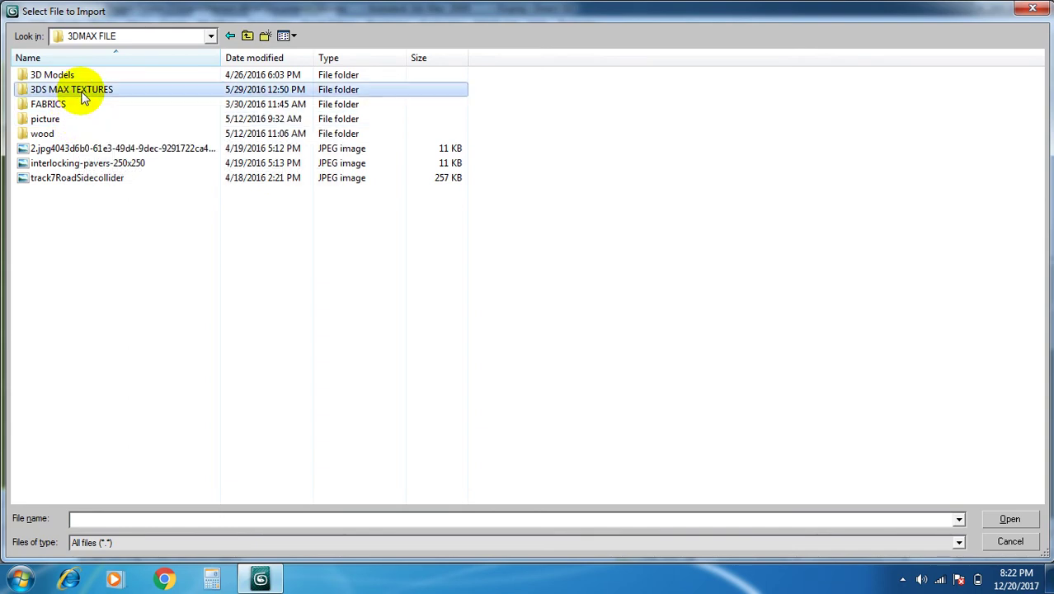
double_click(82, 90)
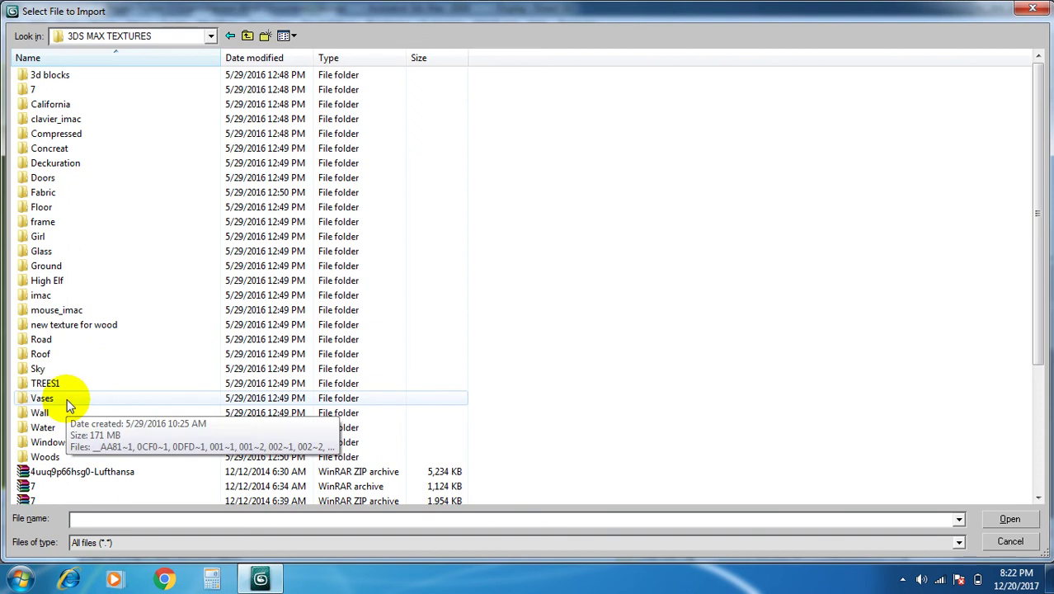
scroll(51, 450, "down", 4)
scroll(51, 429, "up", 4)
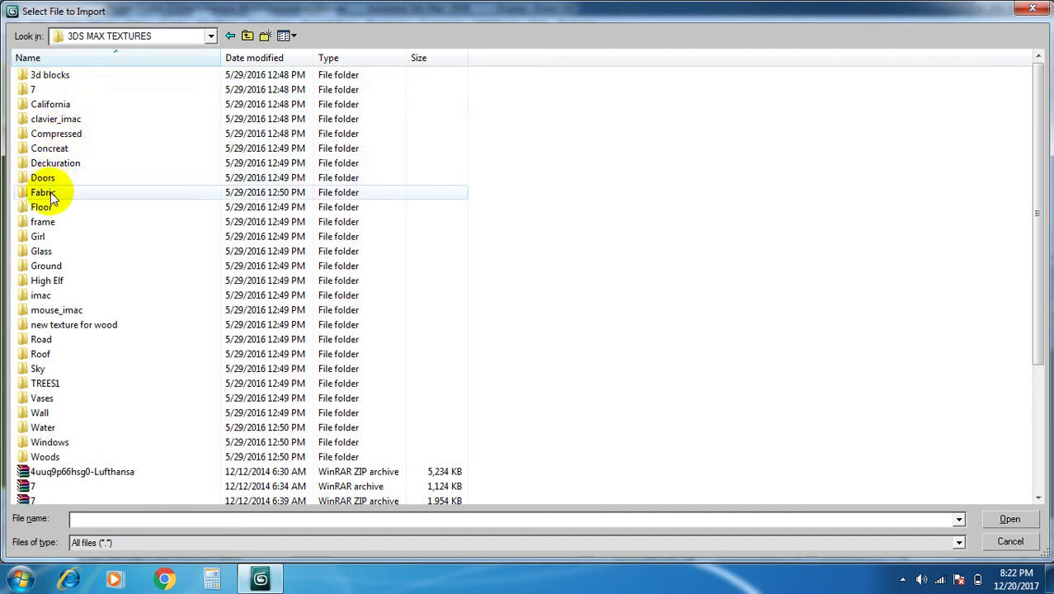
left_click(247, 36)
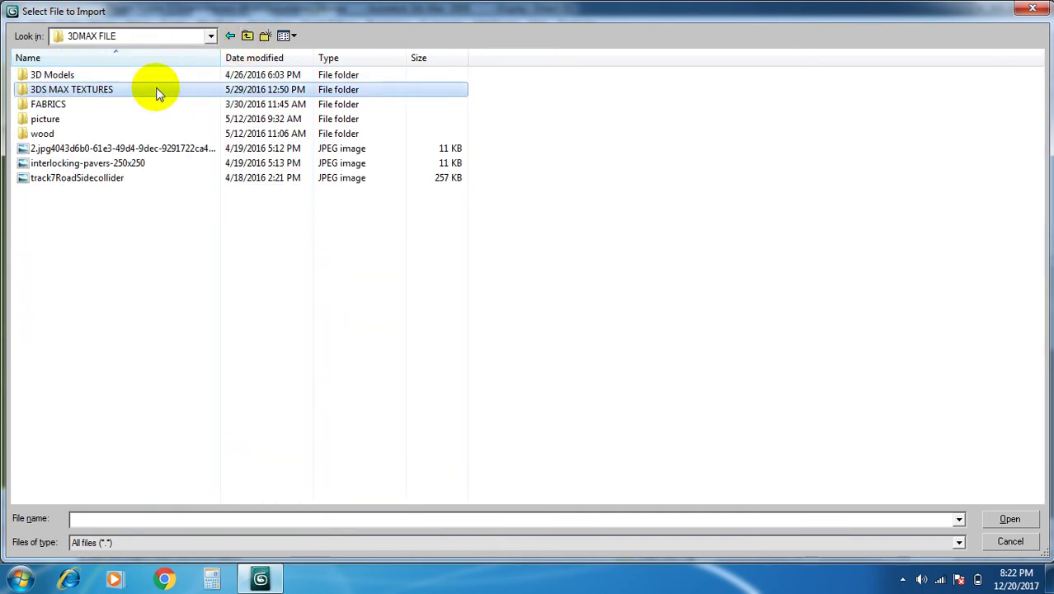
- Import 02ZBUS03 from the car folder in 3D Models, merging it with unit conversion and matching the animation length to the file
double_click(80, 78)
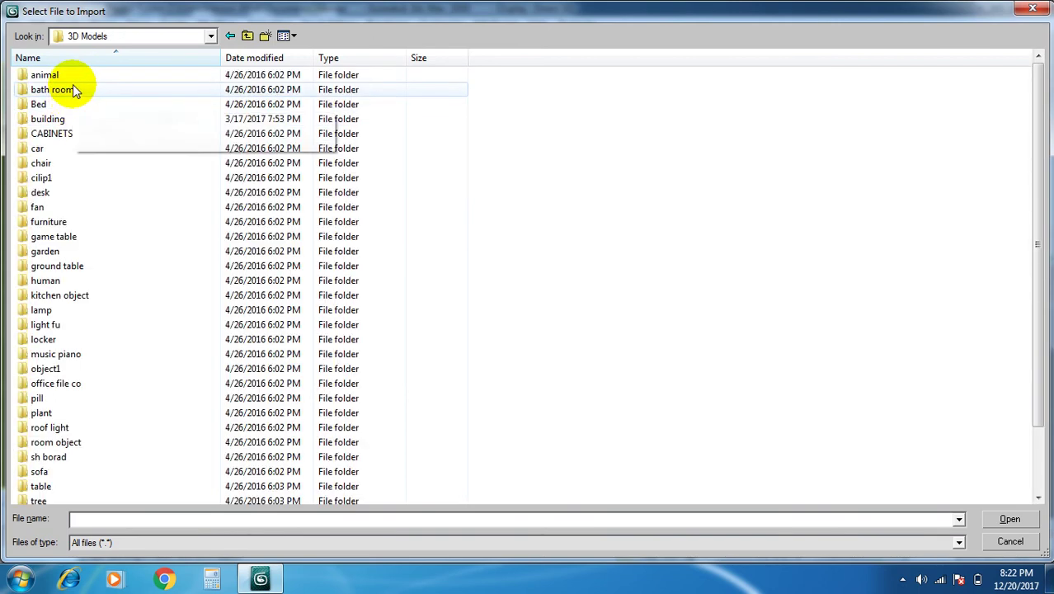
scroll(38, 482, "down", 1)
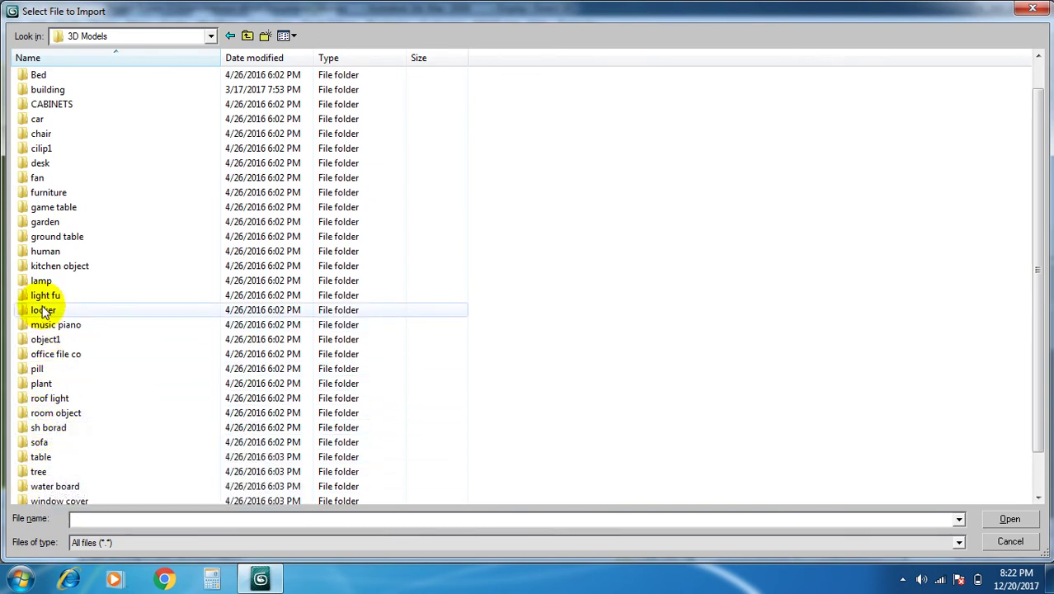
double_click(38, 119)
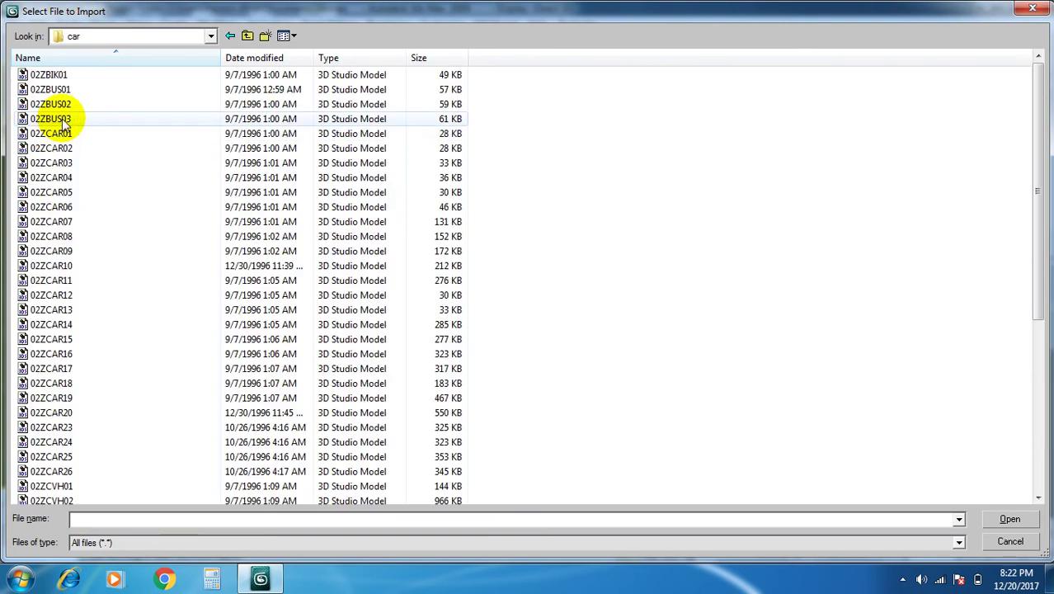
double_click(51, 118)
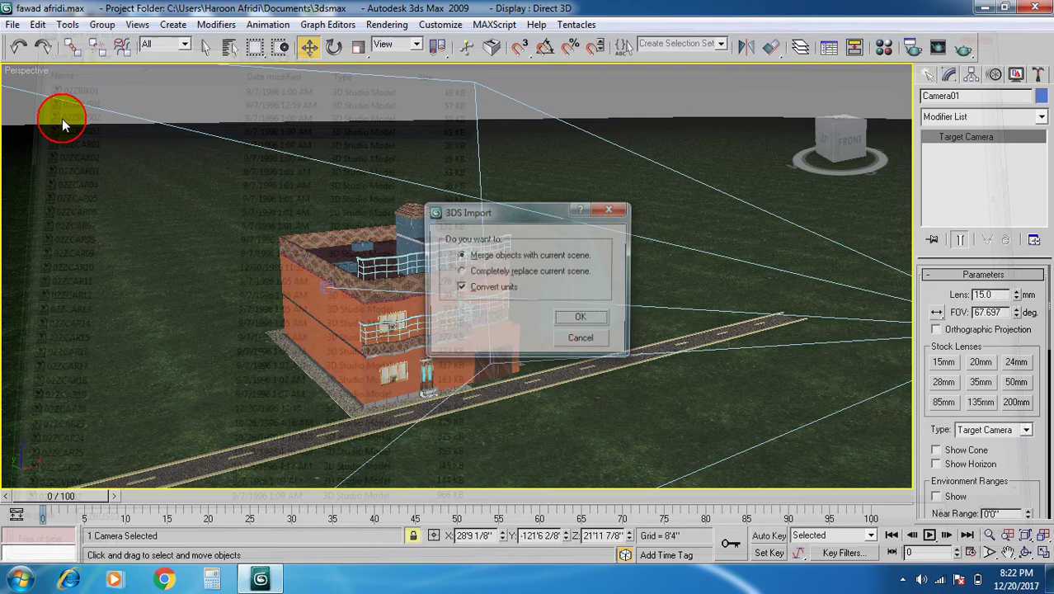
left_click(582, 319)
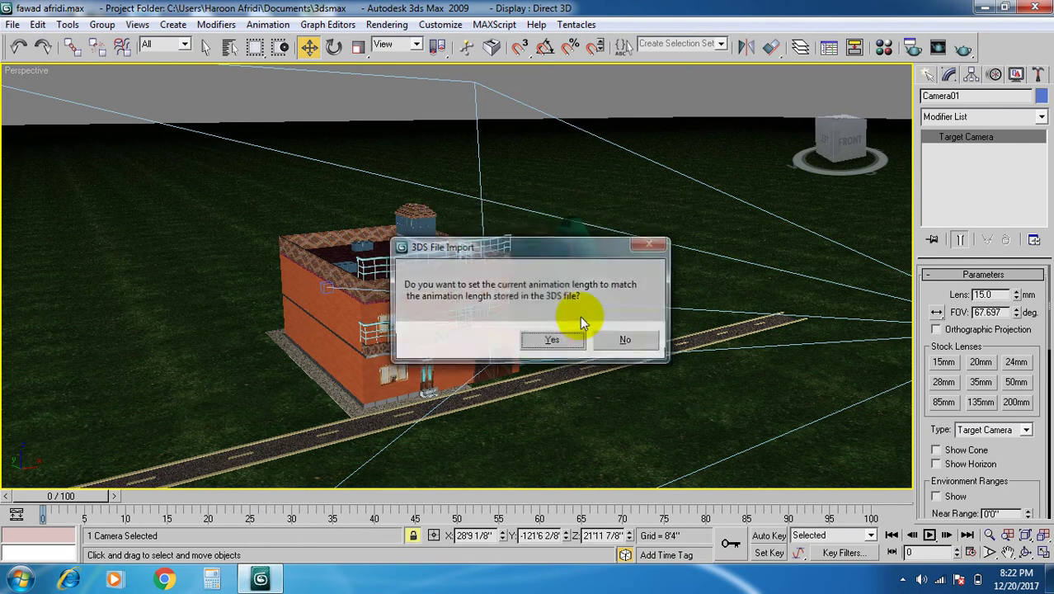
left_click(547, 344)
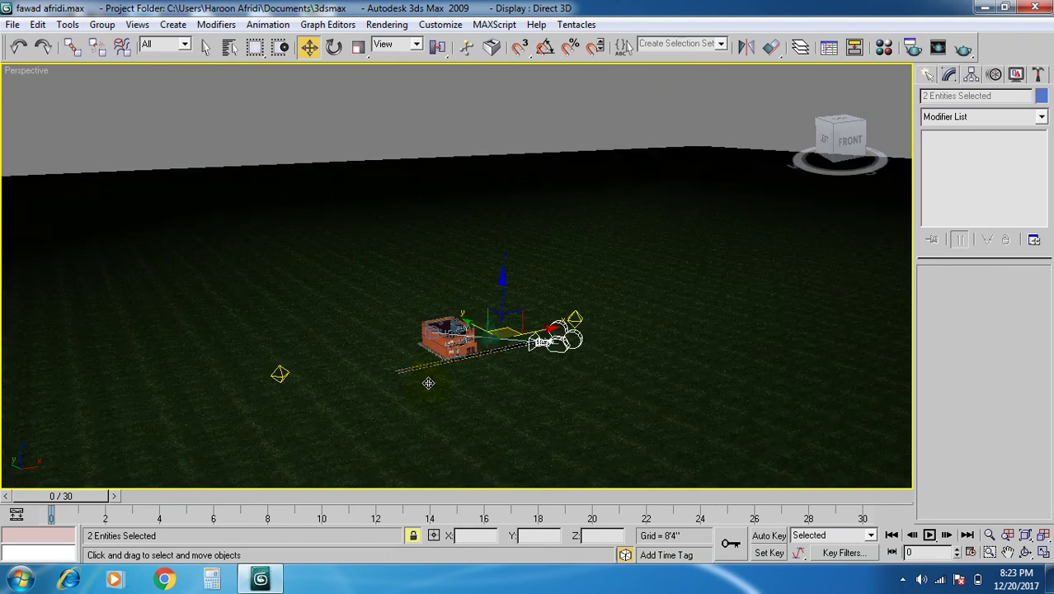
- Zoom and pan around the house and road in the Perspective view to look for the imported bus
scroll(541, 382, "up", 3)
scroll(558, 382, "up", 6)
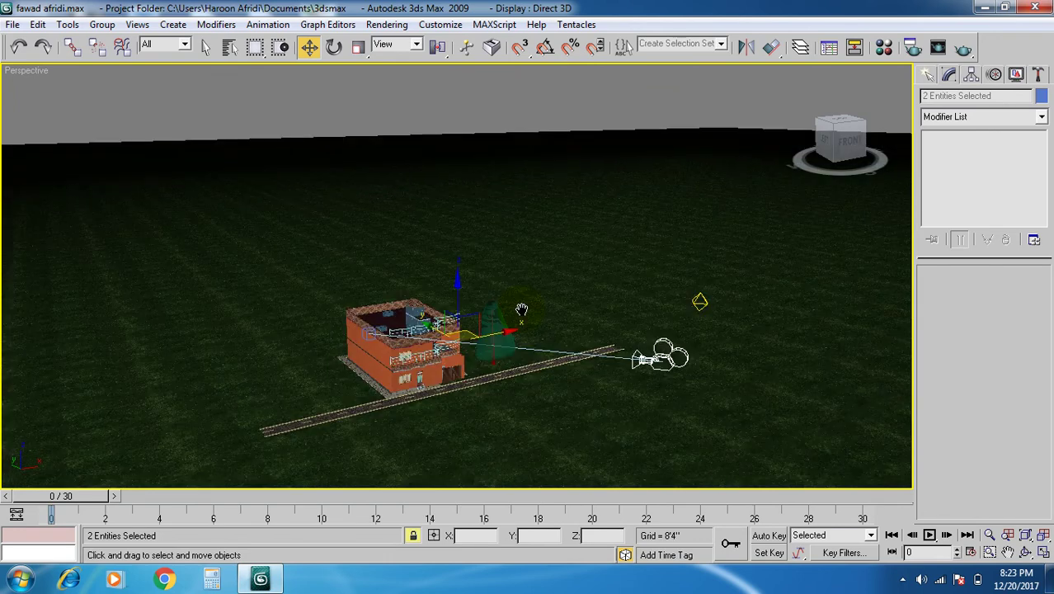
middle_click_drag(487, 347, 482, 348)
scroll(482, 348, "down", 3)
scroll(486, 353, "up", 3)
scroll(495, 359, "down", 4)
scroll(503, 363, "down", 4)
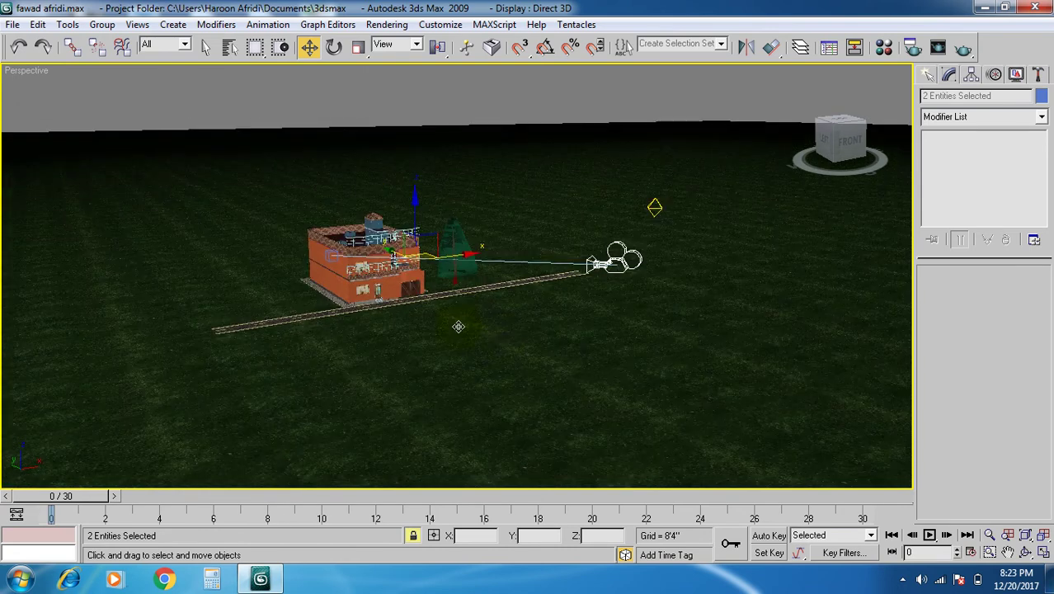
scroll(504, 337, "up", 3)
scroll(462, 312, "up", 3)
scroll(463, 307, "down", 3)
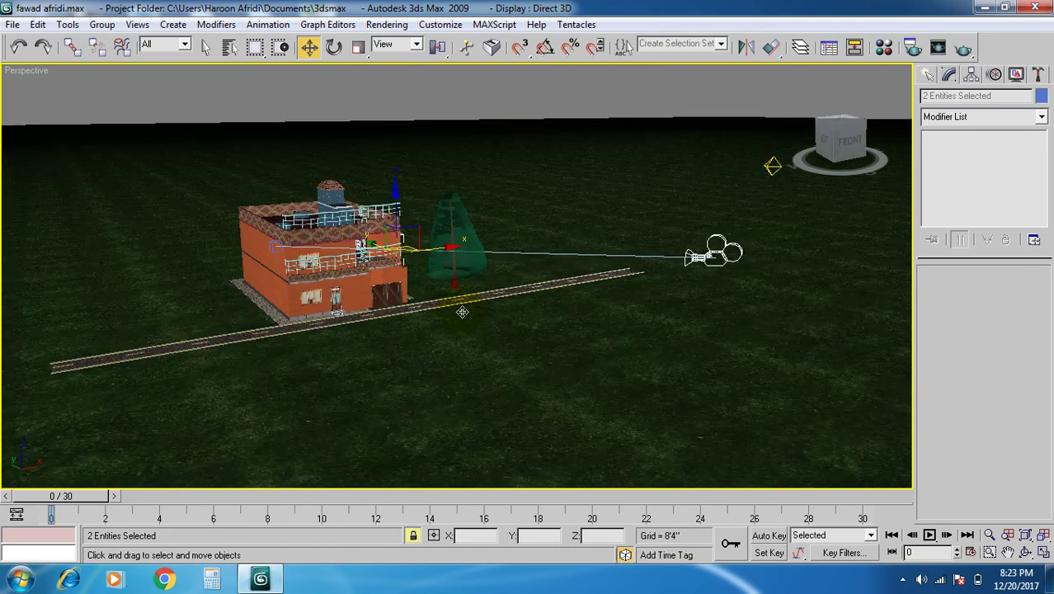
- Restore the four-viewport layout, change the plan Perspective viewport to Top and locate the imported bus beside the house
left_click(1043, 552)
scroll(610, 429, "up", 2)
scroll(664, 400, "up", 2)
scroll(653, 376, "down", 2)
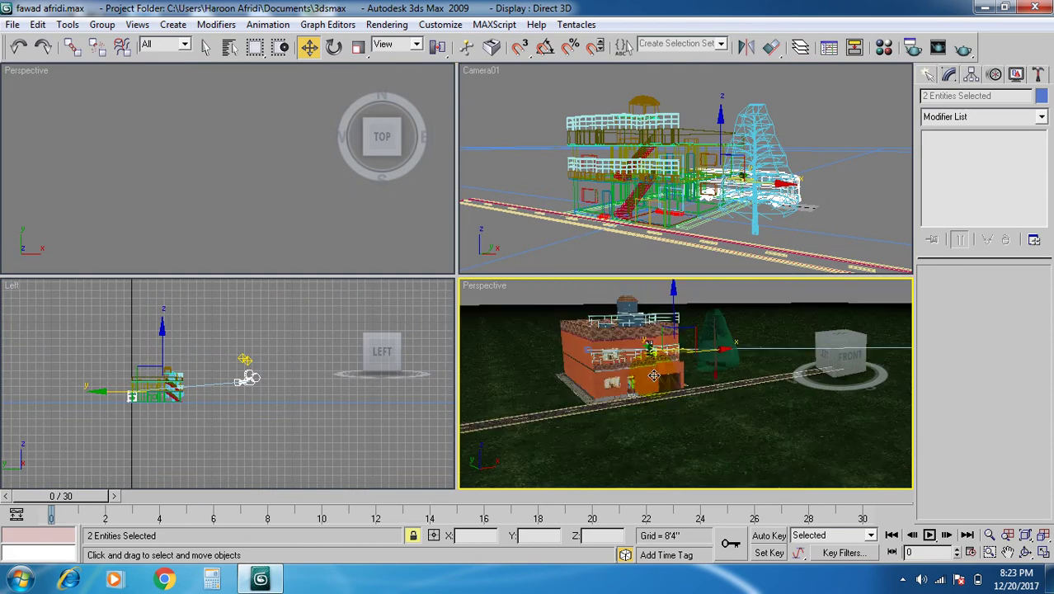
scroll(271, 214, "down", 4)
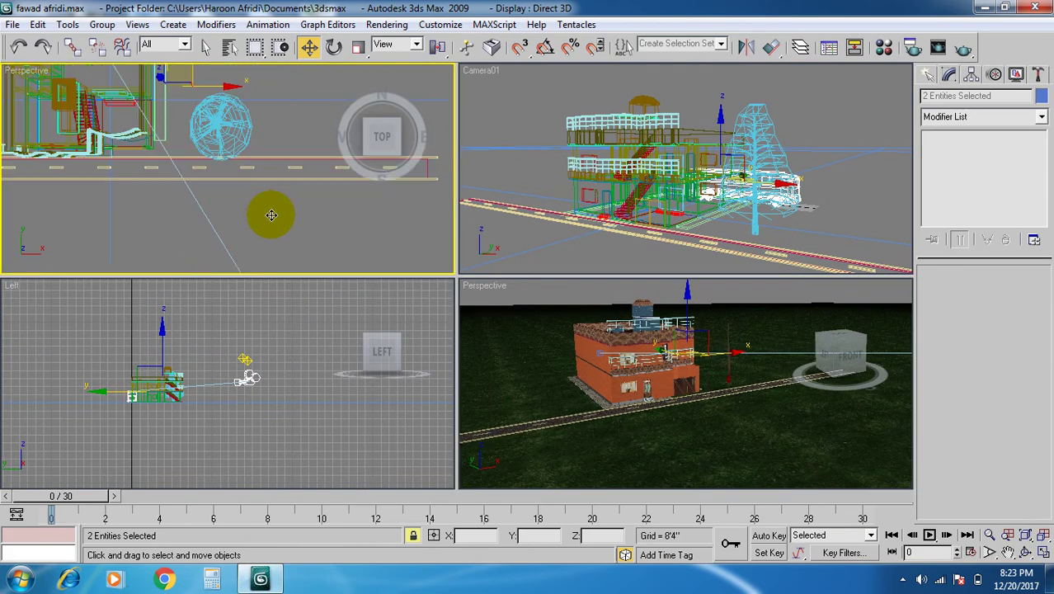
scroll(271, 214, "down", 3)
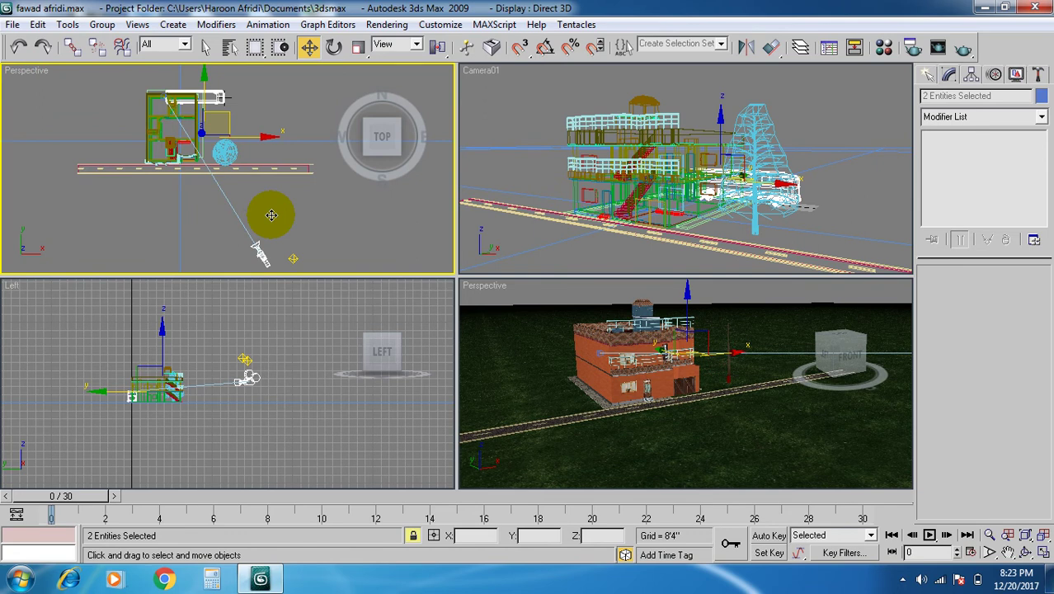
key("t")
scroll(277, 210, "down", 3)
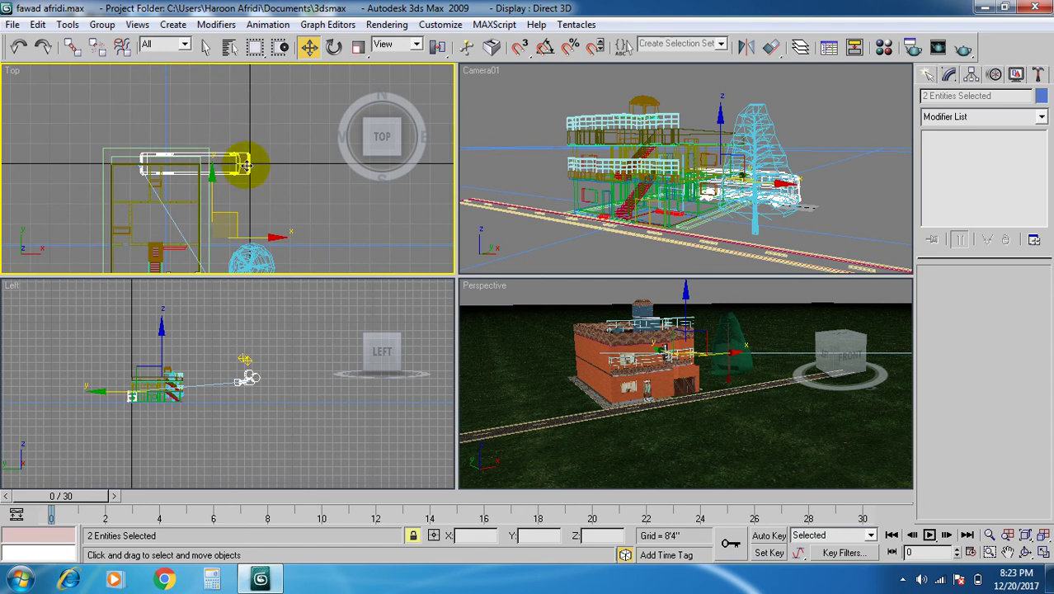
- Try deleting the selected bus and camera, undo the deletion, and group the selection under the default name
key("Delete")
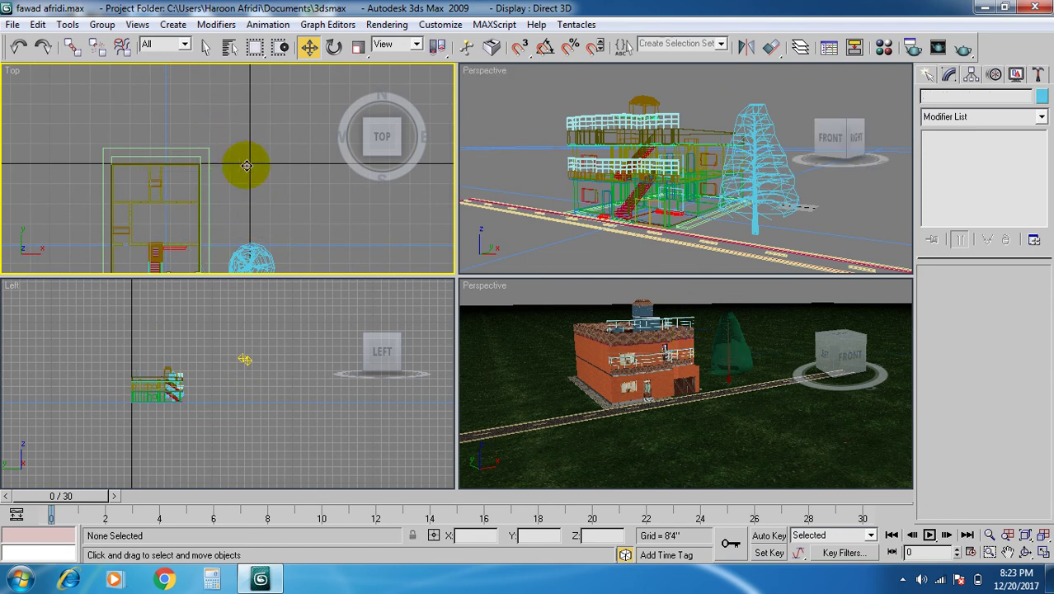
key("ctrl+z")
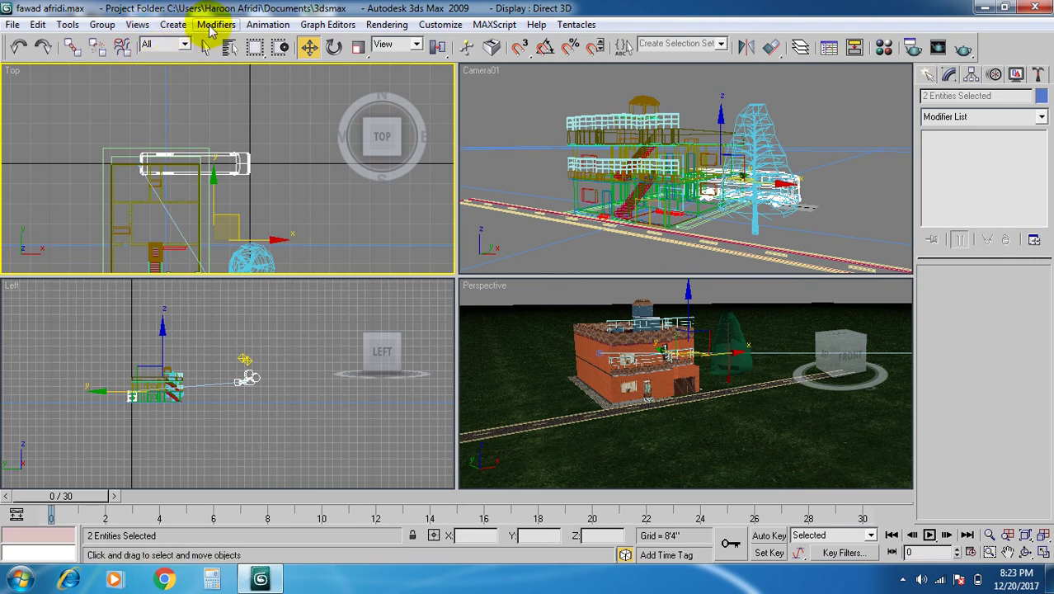
left_click(104, 24)
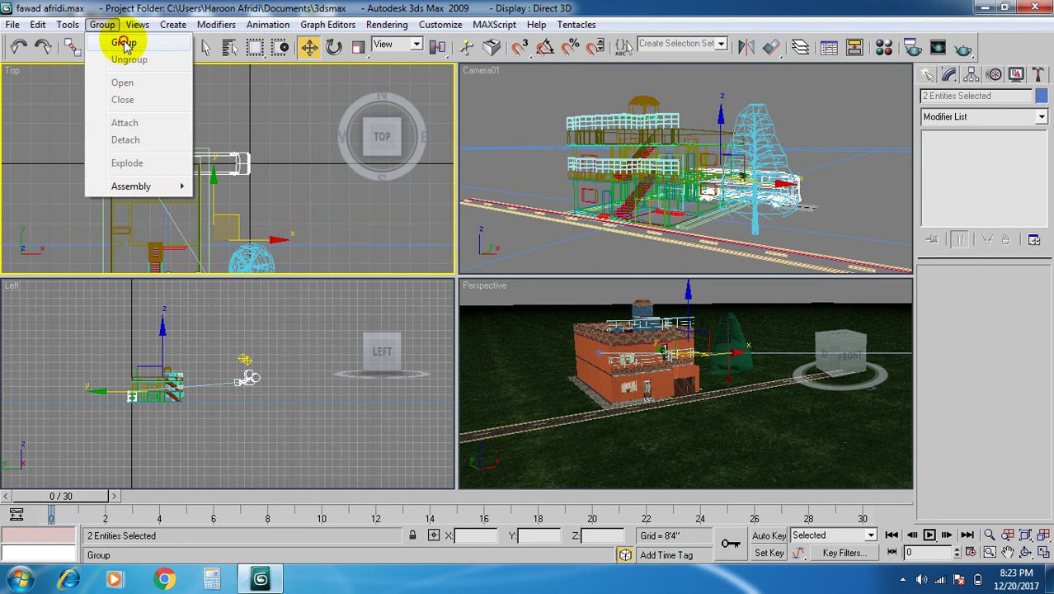
left_click(124, 44)
left_click(471, 310)
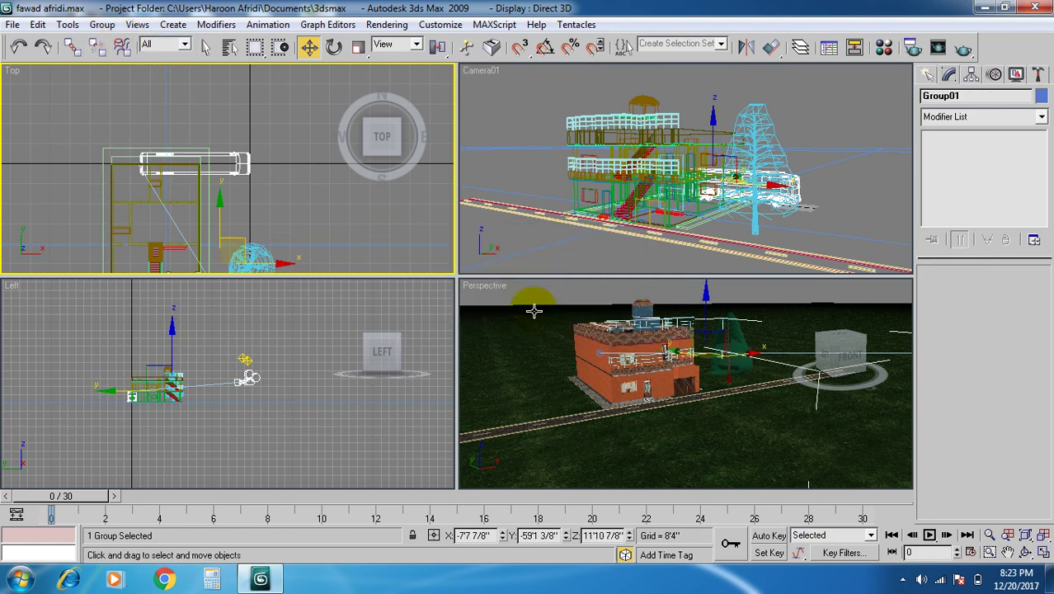
- Raise the bus group above the house to Z about 39'11" and shift it along X to about 48'11"
left_click(706, 239)
left_click_drag(715, 126, 720, 38)
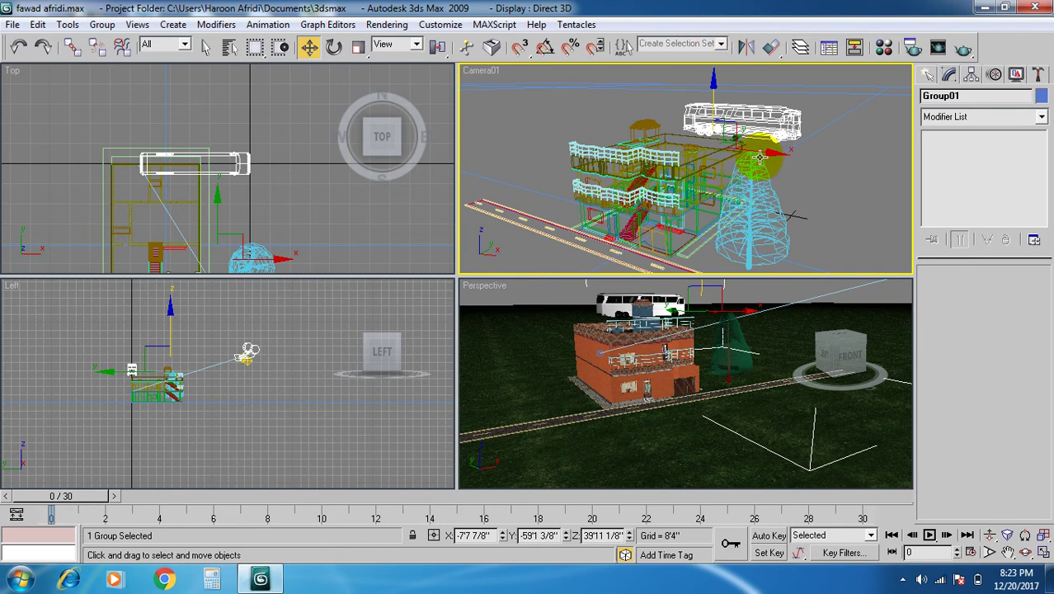
left_click_drag(774, 153, 885, 169)
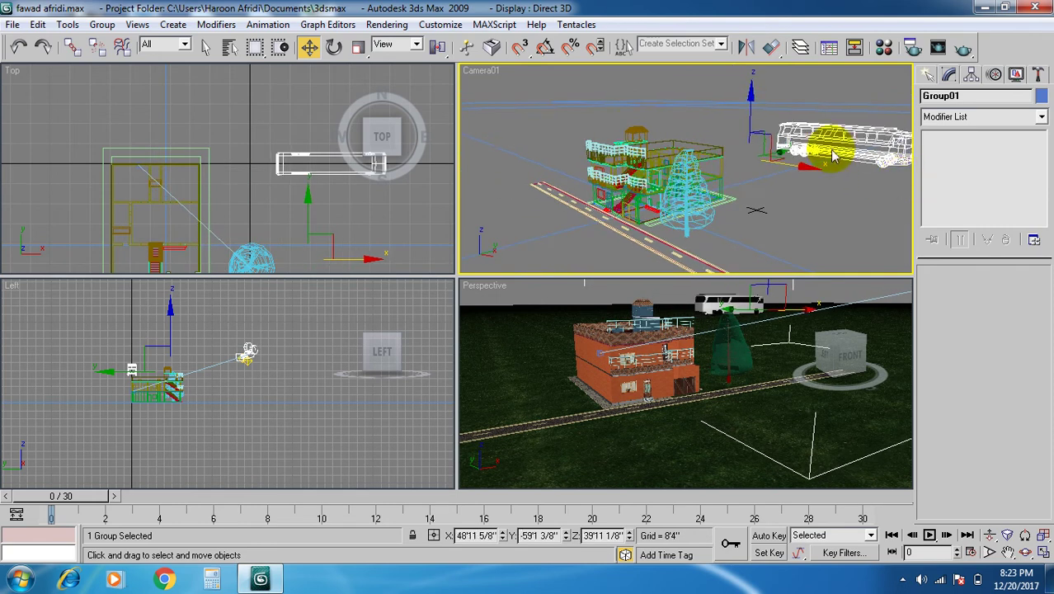
- Move the bus group over the road at Y about -115'5" and lower it to Z about 11'0"
right_click(192, 113)
scroll(229, 173, "down", 5)
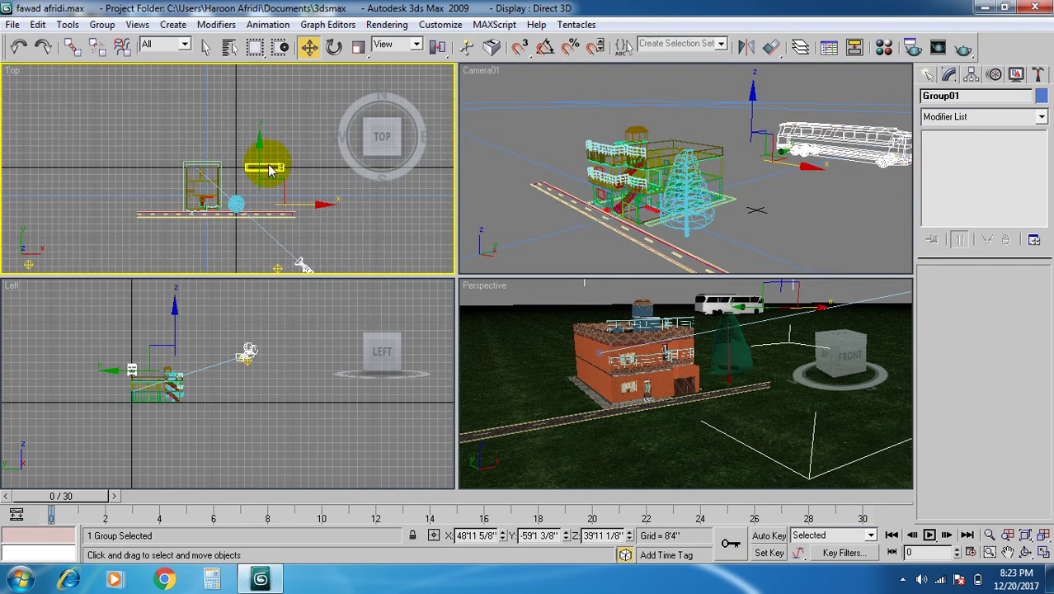
left_click_drag(259, 138, 265, 192)
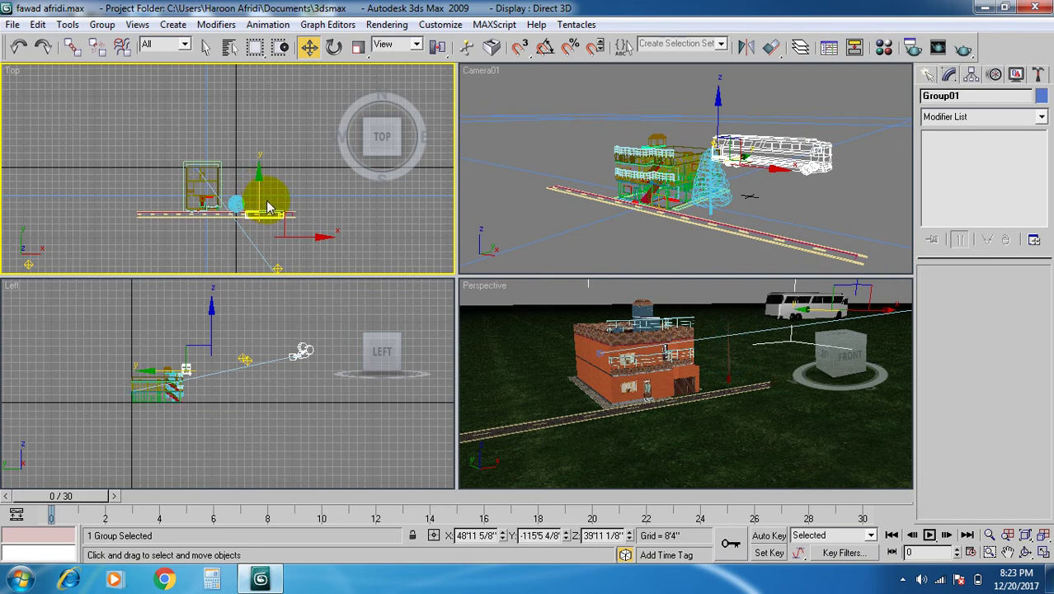
right_click(682, 251)
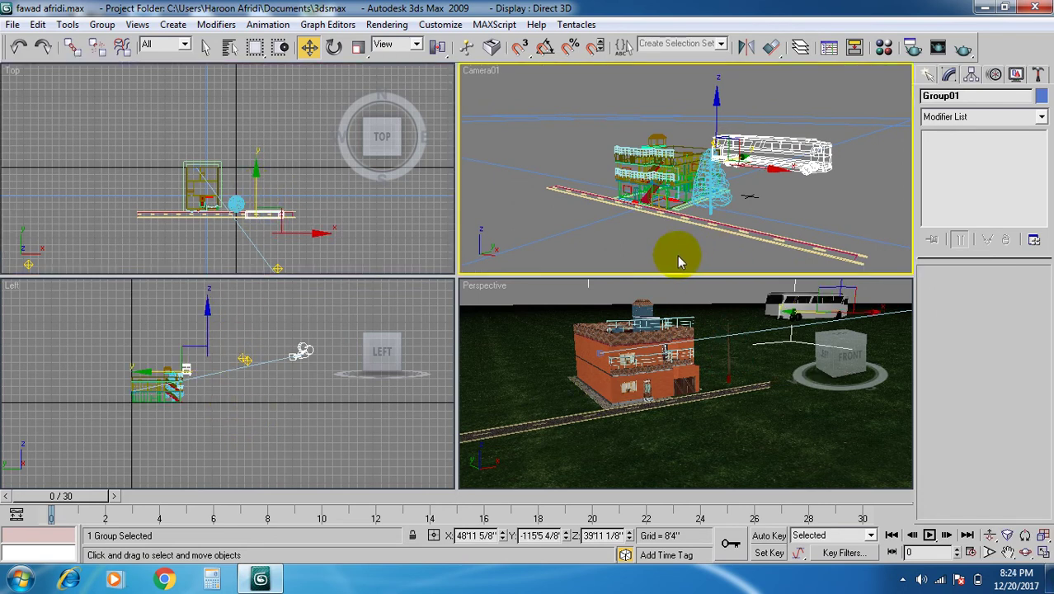
left_click_drag(705, 117, 723, 181)
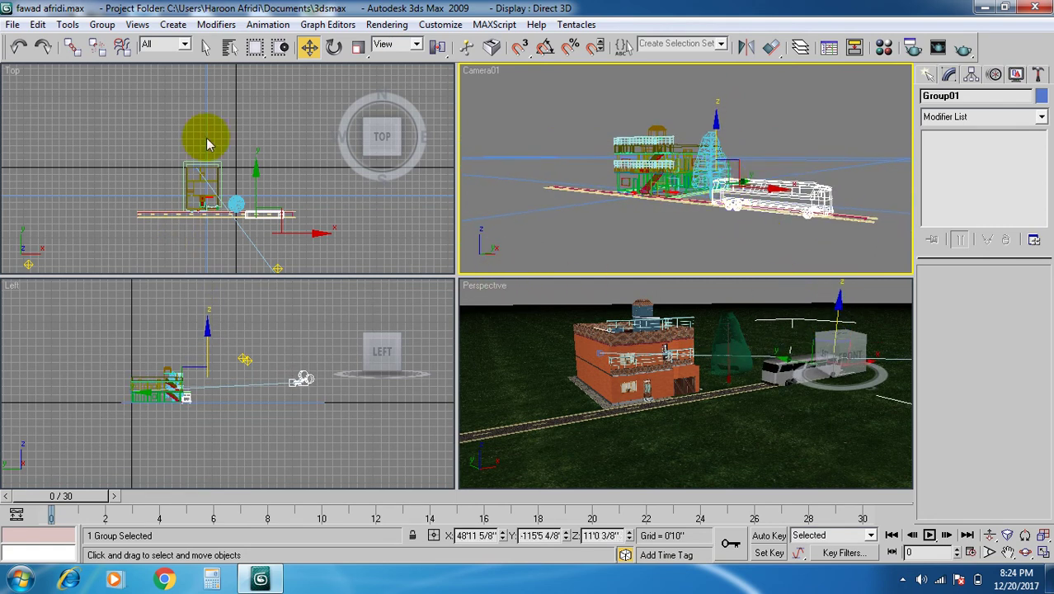
- Scale the bus group down uniformly to about 25 percent
left_click(357, 48)
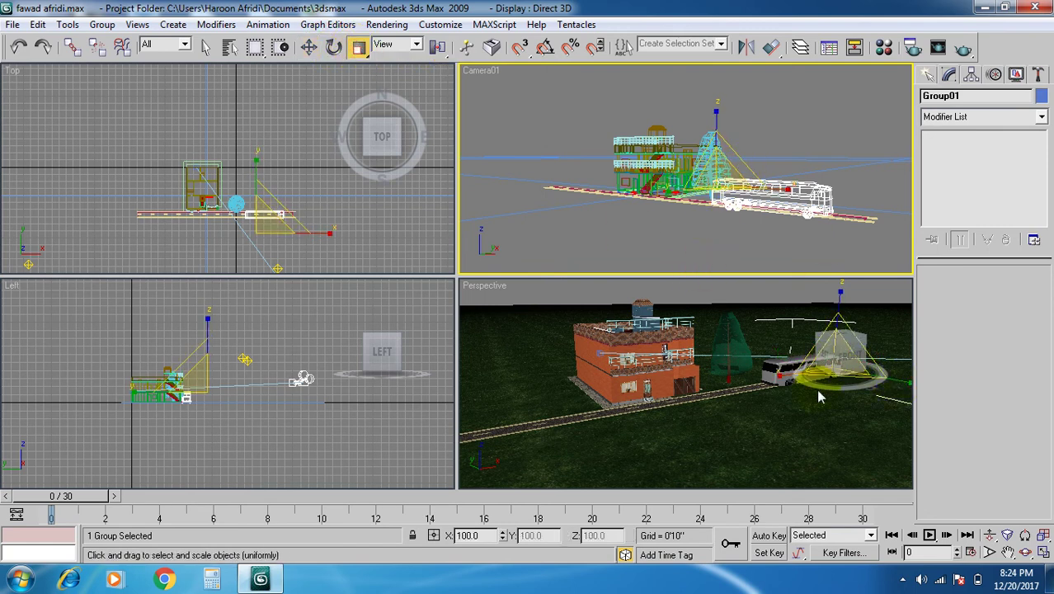
right_click(716, 429)
left_click_drag(704, 429, 681, 414)
right_click(690, 423)
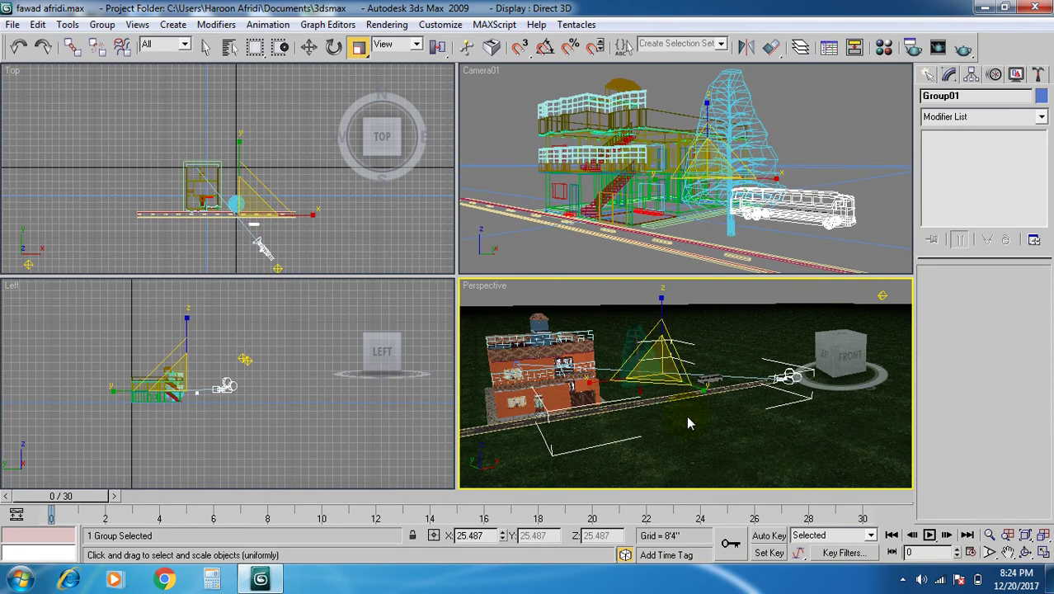
- Scale the bus group down uniformly to about 20 percent and move it onto the road at Y about -67'4"
mouse_move(670, 352)
left_mouse_down()
mouse_move(666, 376)
mouse_move(676, 366)
left_mouse_up()
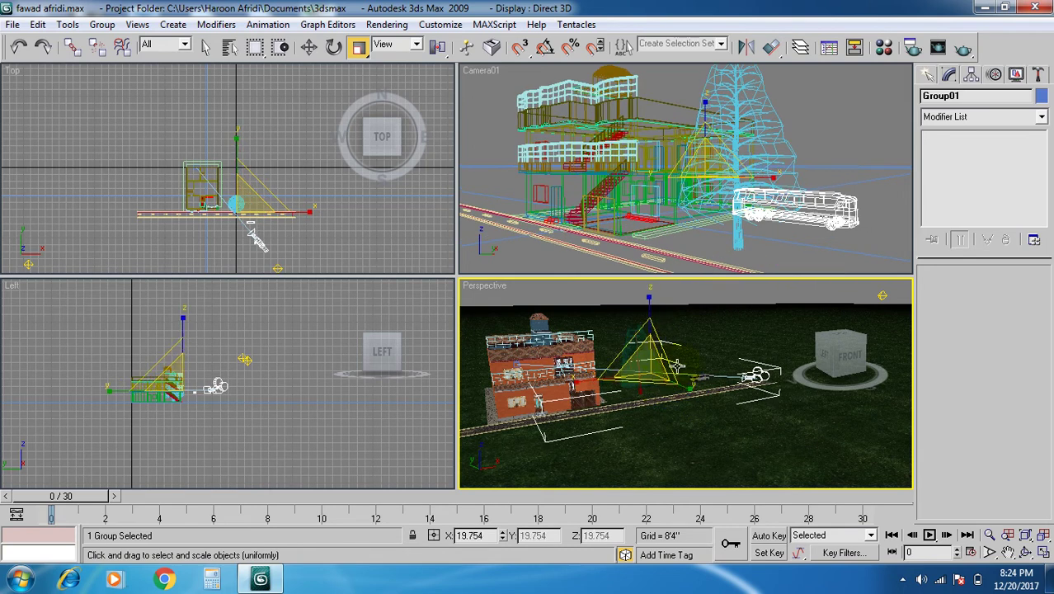
left_click(309, 47)
left_click(115, 389)
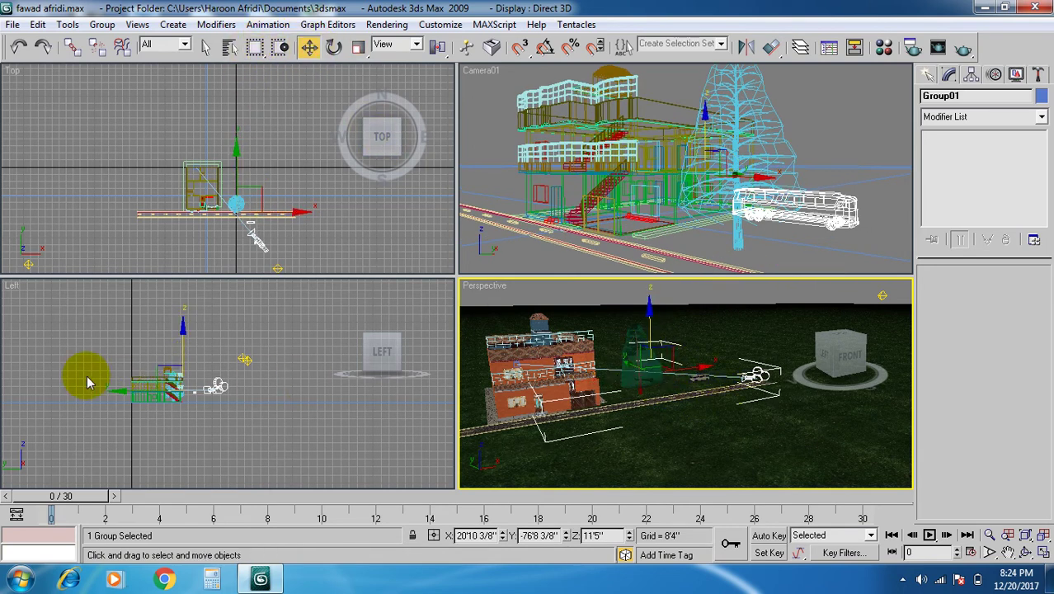
scroll(195, 223, "up", 5)
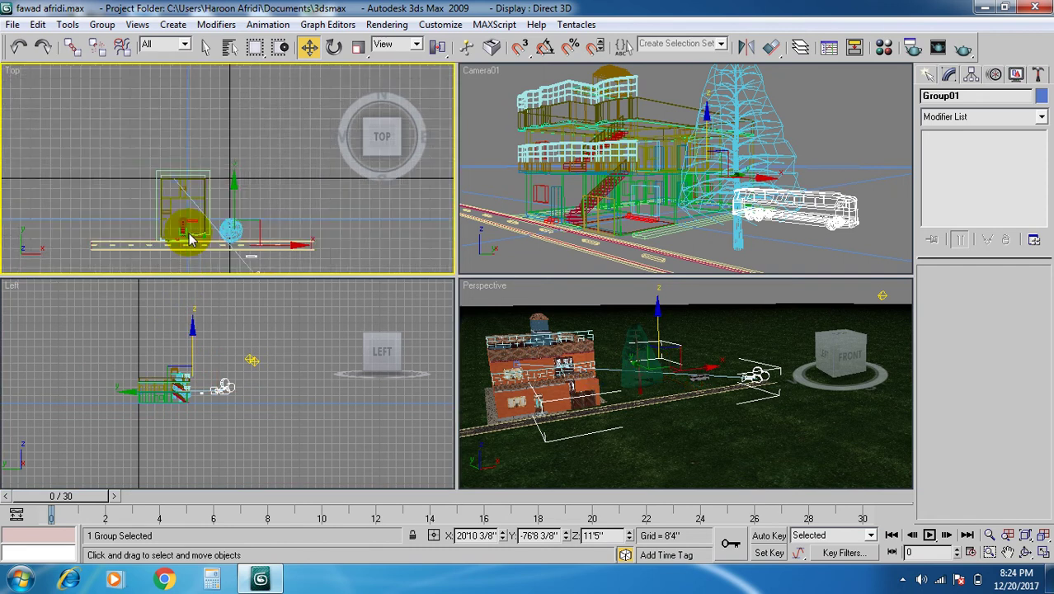
scroll(207, 202, "up", 2)
middle_click_drag(212, 193, 214, 105)
left_click_drag(212, 102, 212, 80)
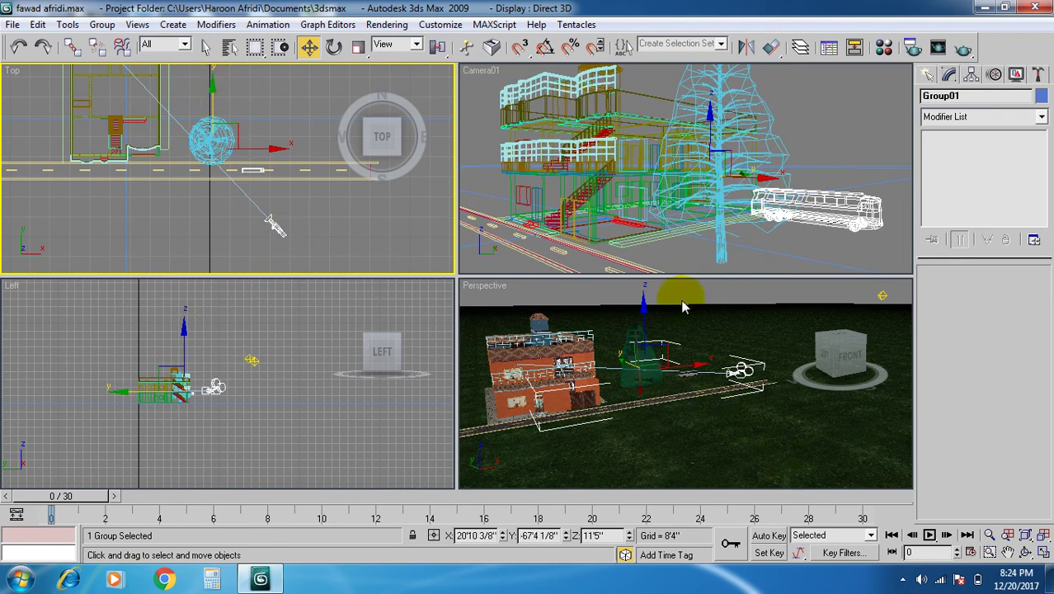
- Switch the camera view to the Front view and lower the bus group to Z about 2'9", onto the road surface
left_click(642, 233)
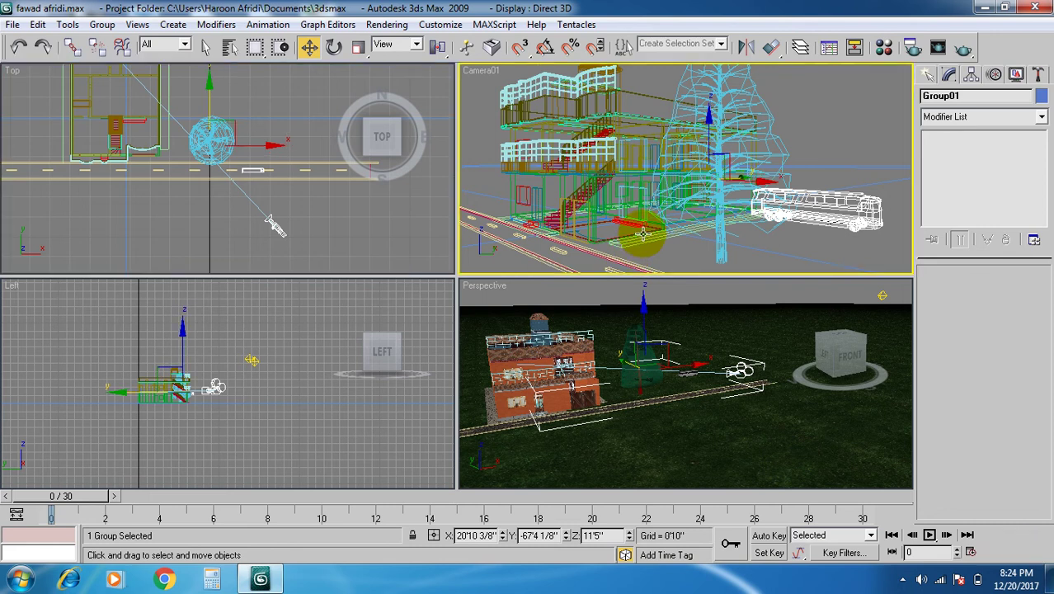
scroll(662, 223, "up", 1)
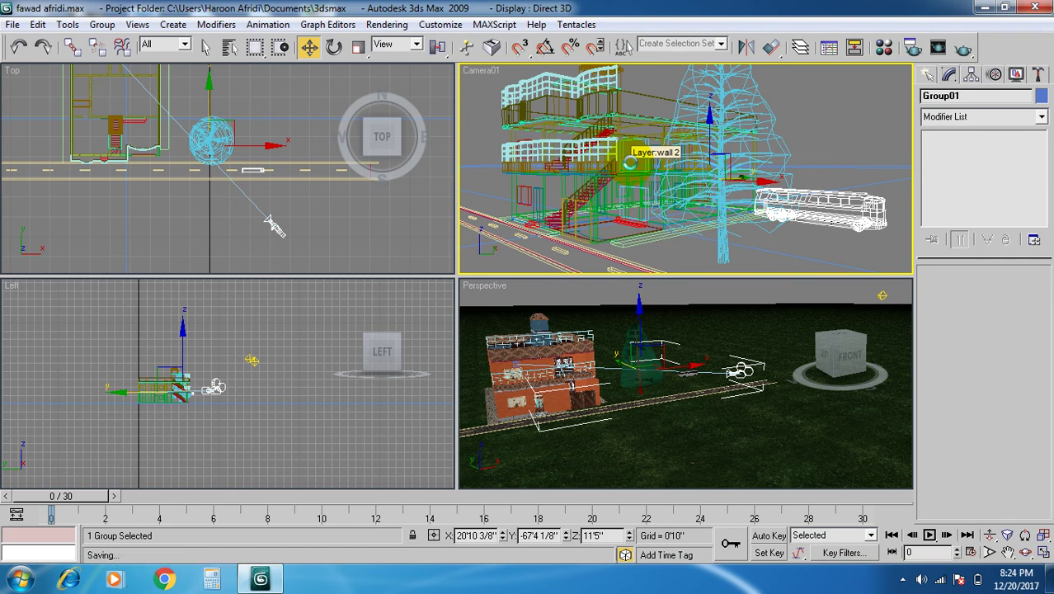
key("f")
scroll(565, 202, "down", 5)
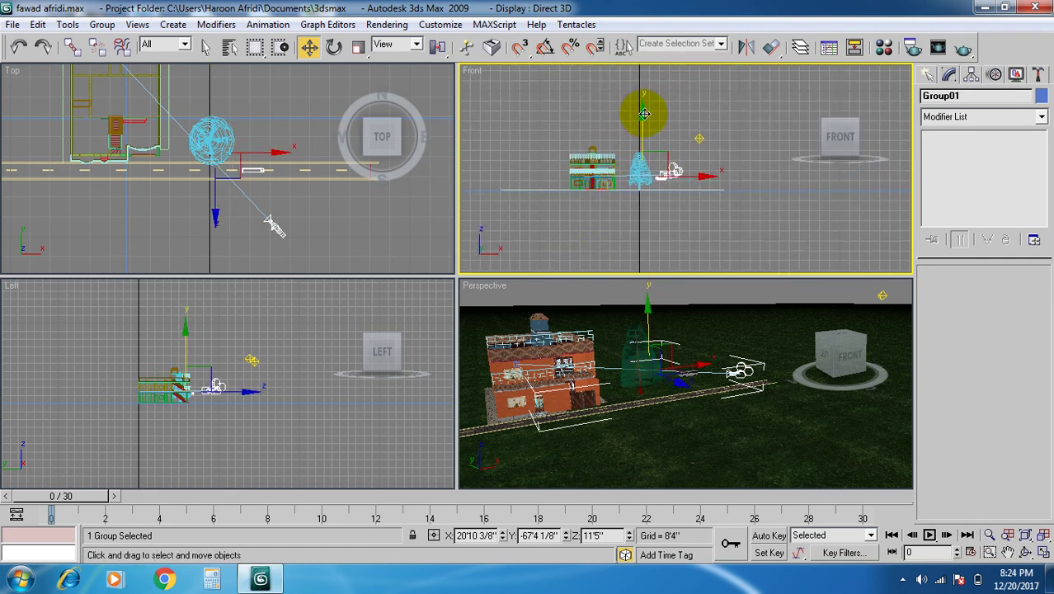
mouse_move(639, 110)
left_mouse_down()
mouse_move(642, 124)
mouse_move(631, 118)
left_mouse_up()
scroll(664, 198, "up", 5)
middle_click_drag(648, 208, 724, 155)
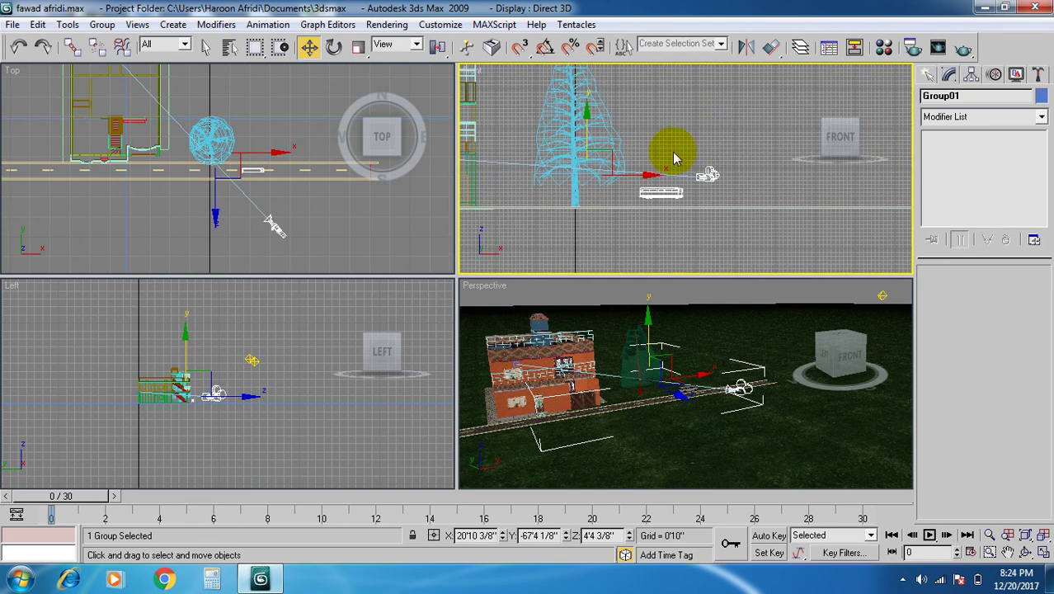
left_click_drag(576, 115, 578, 124)
scroll(675, 246, "up", 5)
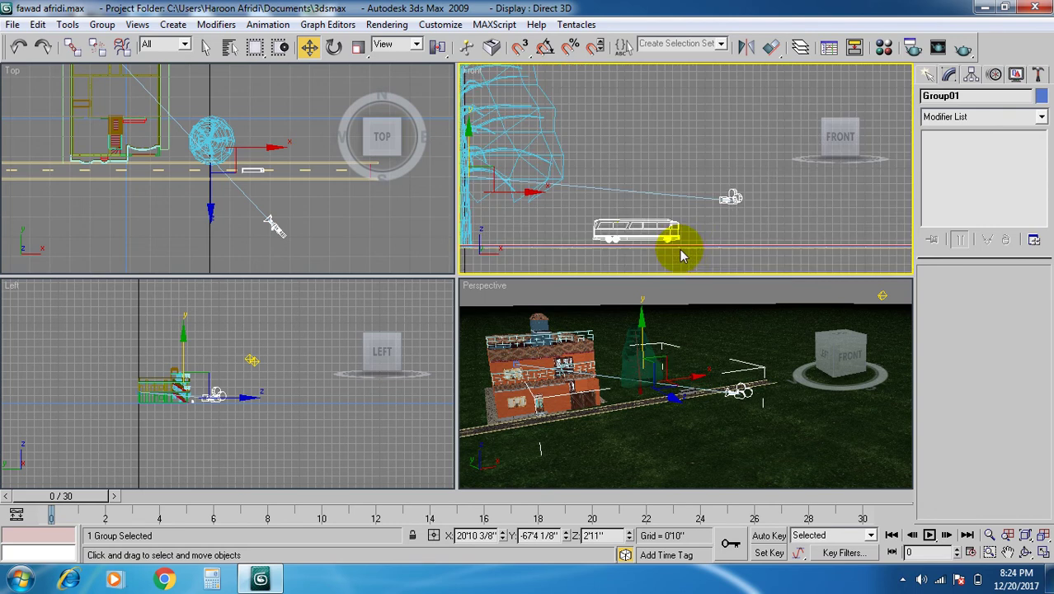
middle_click_drag(651, 225, 674, 239)
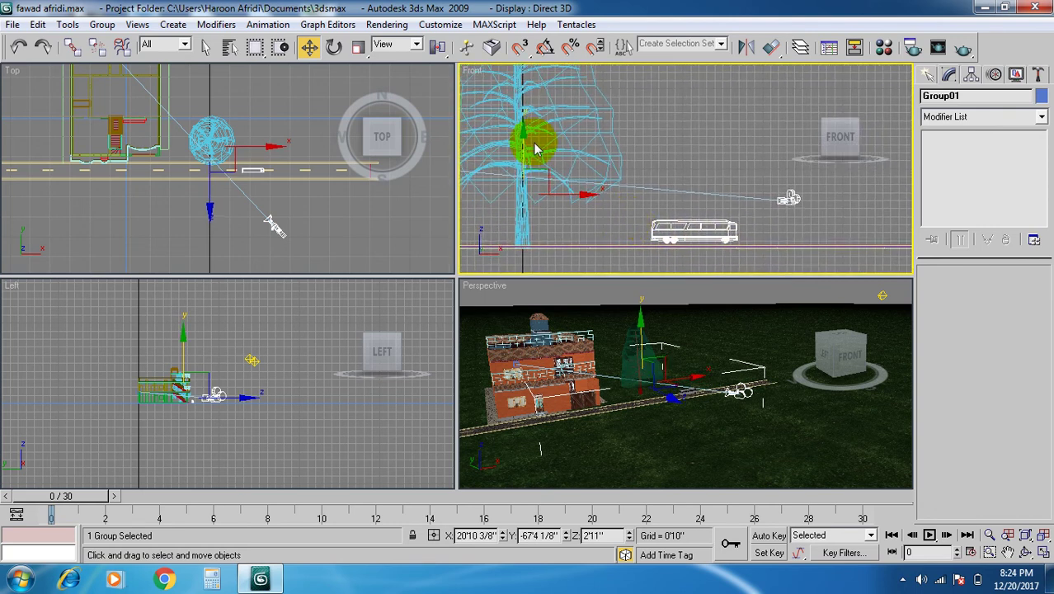
left_click_drag(522, 130, 526, 132)
- Move the bus group along the road to X about -36'6", in front of the house
middle_click_drag(647, 416, 658, 379)
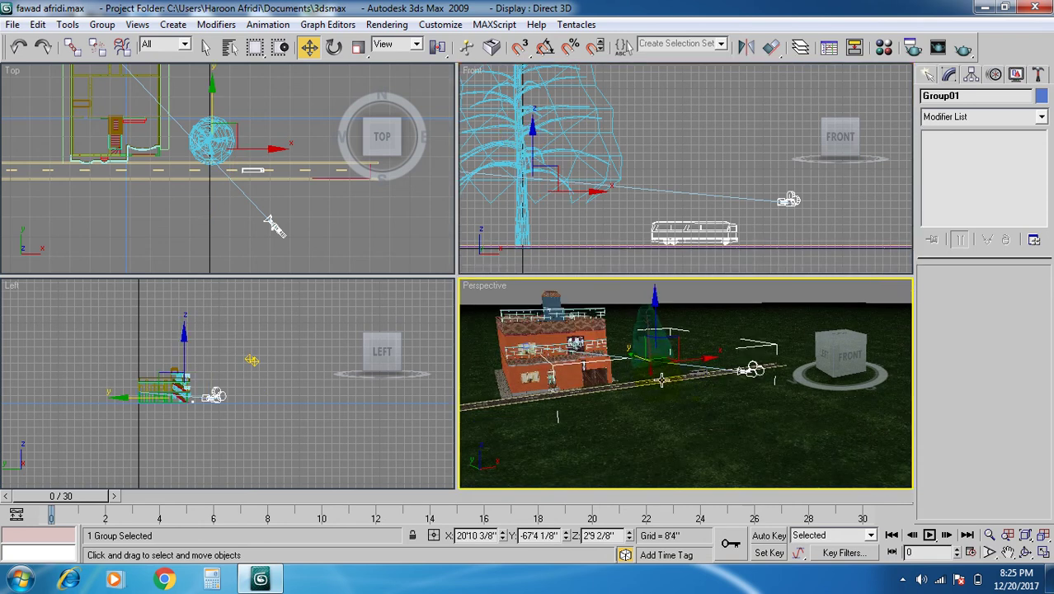
scroll(683, 387, "up", 4)
left_click_drag(681, 347, 561, 346)
scroll(550, 421, "down", 5)
scroll(647, 431, "up", 4)
scroll(647, 431, "up", 5)
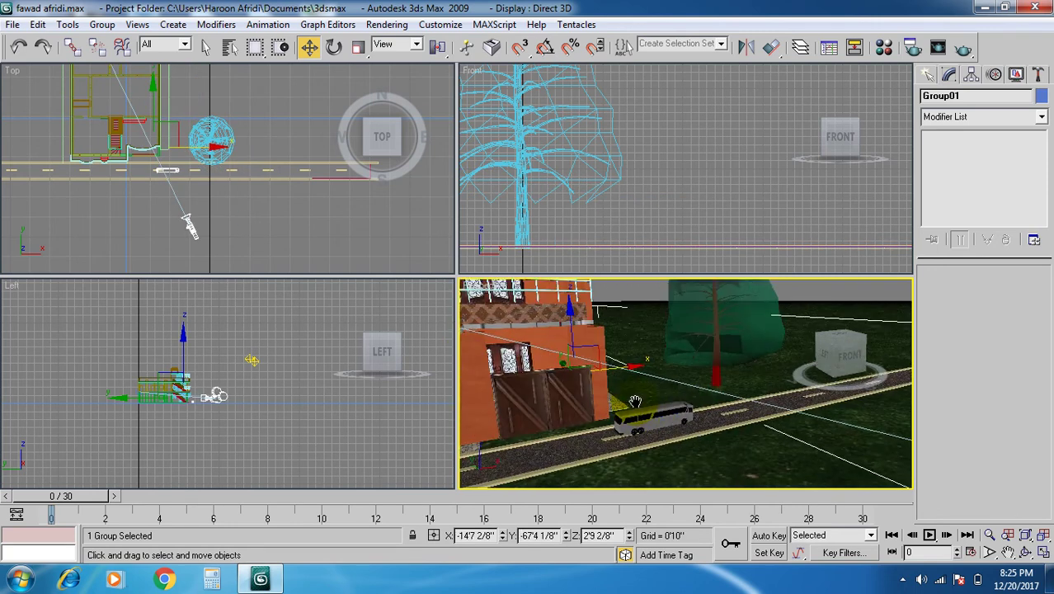
left_click_drag(643, 340, 609, 347)
scroll(628, 437, "down", 5)
scroll(670, 391, "up", 5)
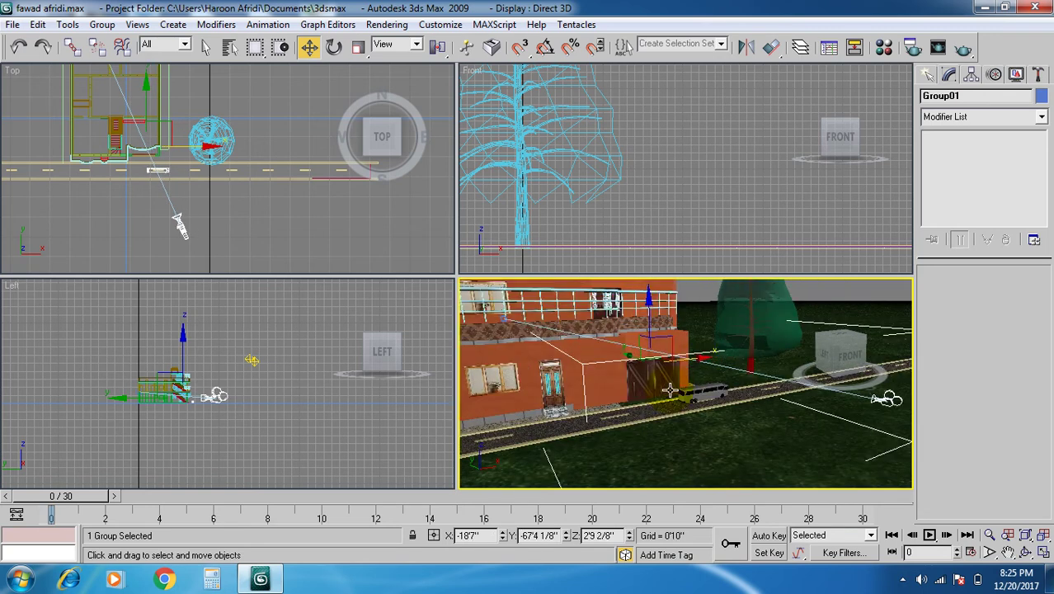
left_click_drag(697, 359, 591, 373)
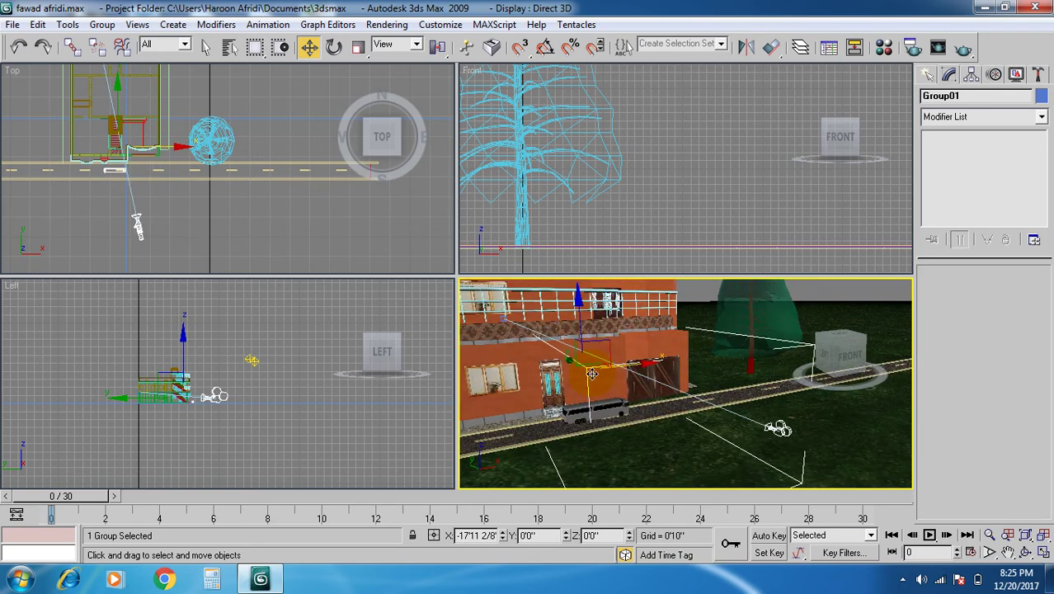
- Shift the bus group sideways on the road, away from the house, to Y about -69'11"
middle_click_drag(169, 188, 143, 117)
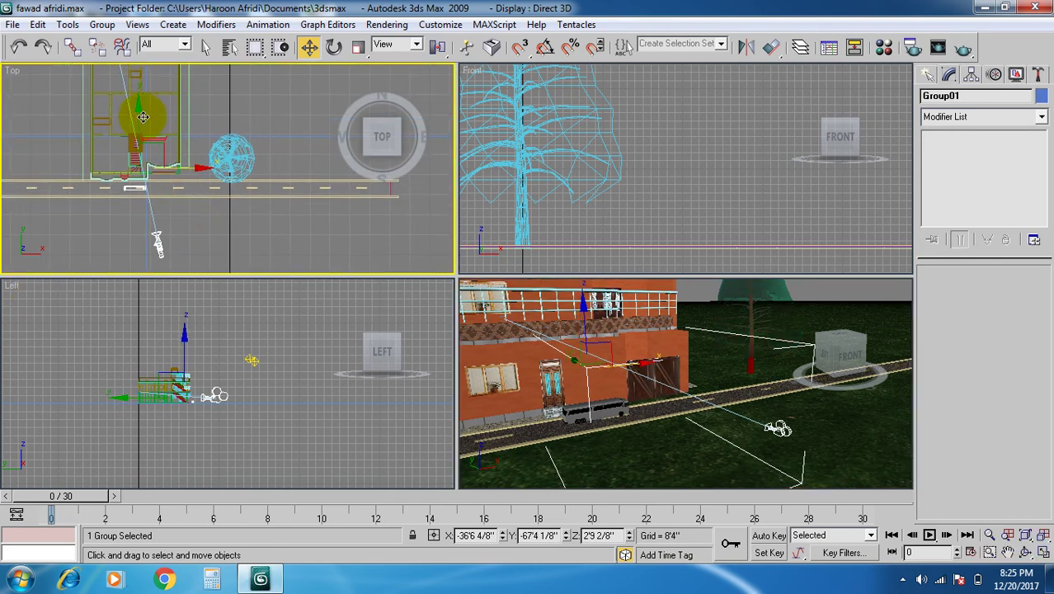
left_click_drag(138, 107, 143, 114)
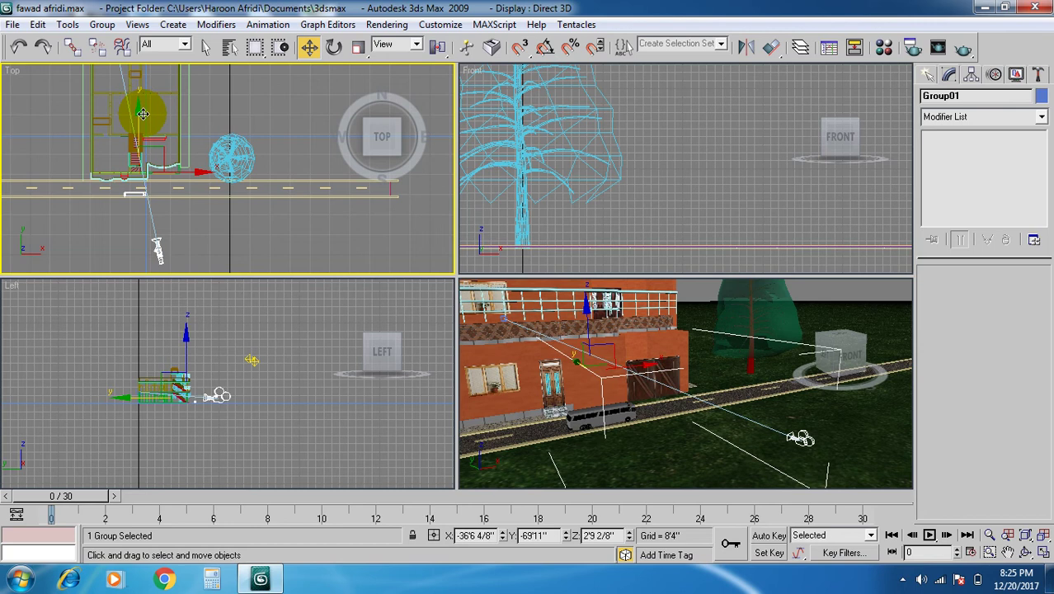
scroll(579, 420, "up", 6)
middle_click_drag(575, 422, 640, 422)
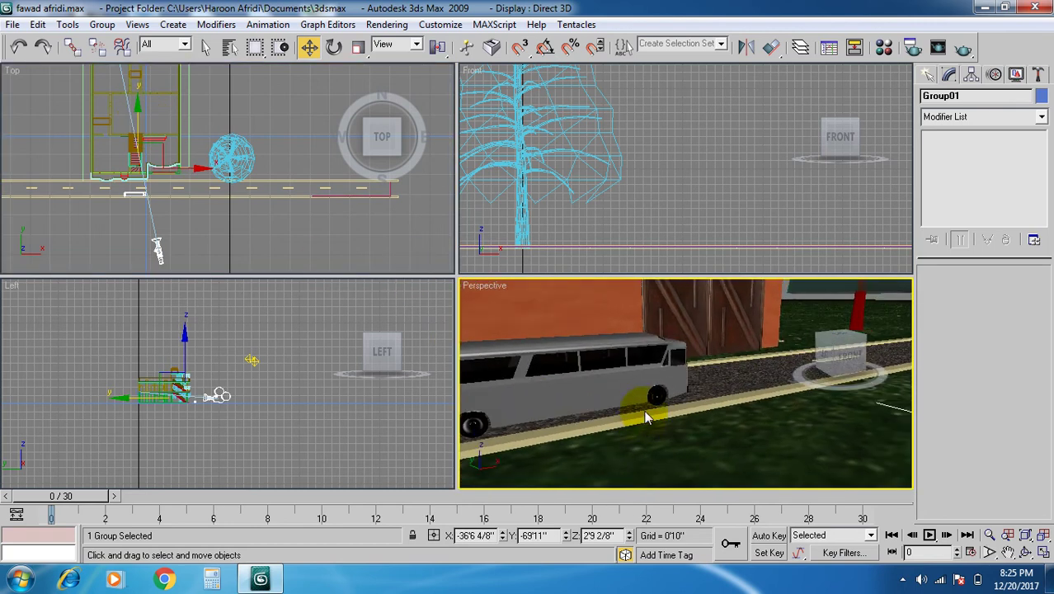
scroll(646, 418, "down", 5)
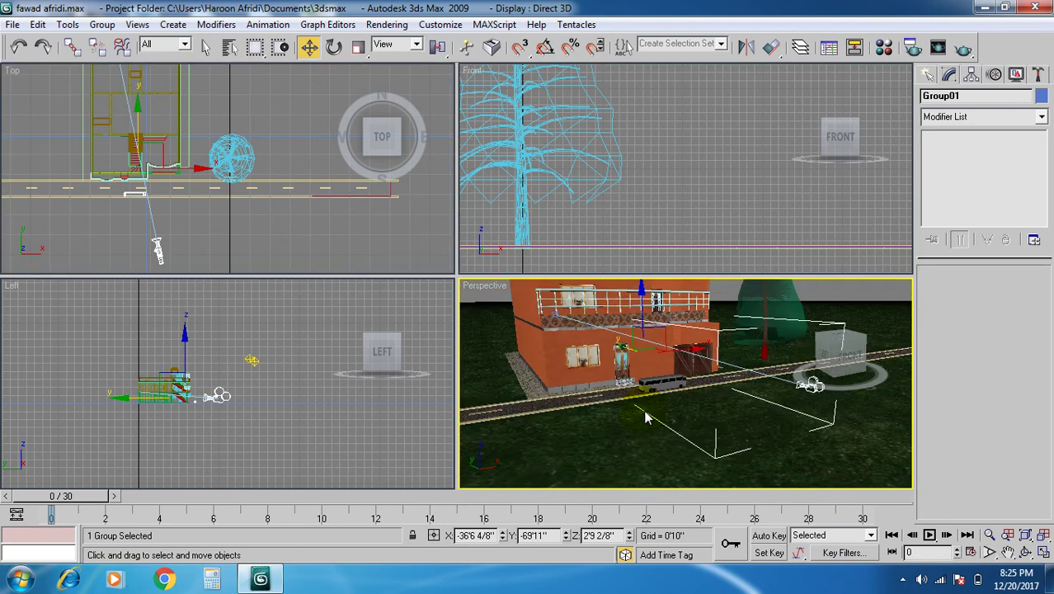
- Orbit the perspective view to show the bus, the house front and its garage-side corner, and maximize that viewport
left_click(1023, 554)
scroll(680, 421, "up", 6)
scroll(678, 417, "down", 4)
scroll(701, 419, "up", 5)
middle_click_drag(706, 419, 729, 424)
scroll(706, 412, "down", 4)
left_click_drag(706, 412, 684, 446)
scroll(714, 406, "down", 3)
scroll(676, 411, "up", 4)
middle_click_drag(684, 445, 697, 428)
scroll(698, 428, "up", 3)
left_click_drag(701, 416, 691, 423)
scroll(686, 425, "down", 3)
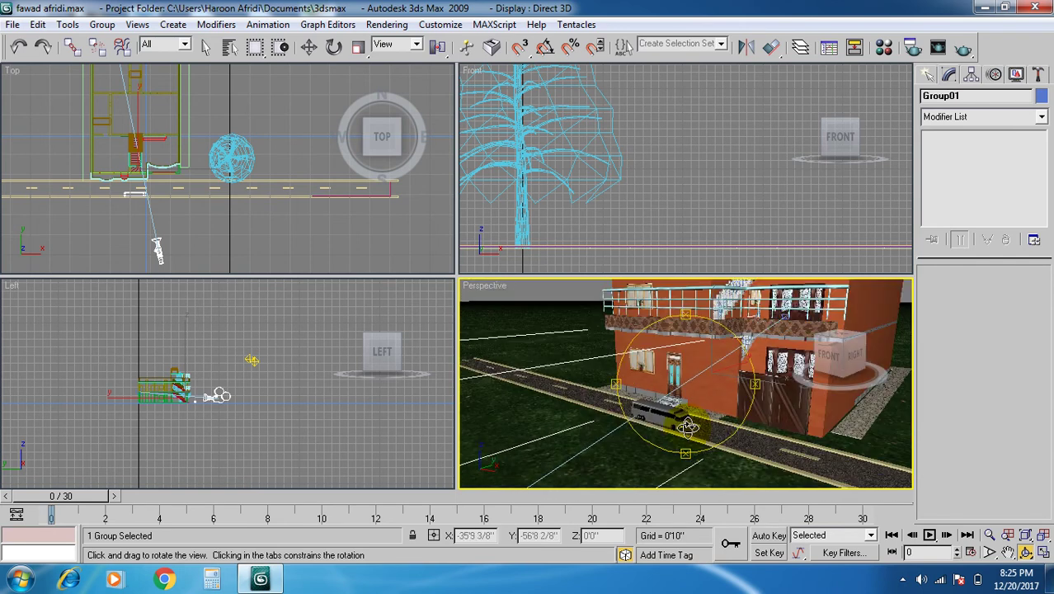
left_click(1042, 554)
left_click_drag(629, 409, 577, 273)
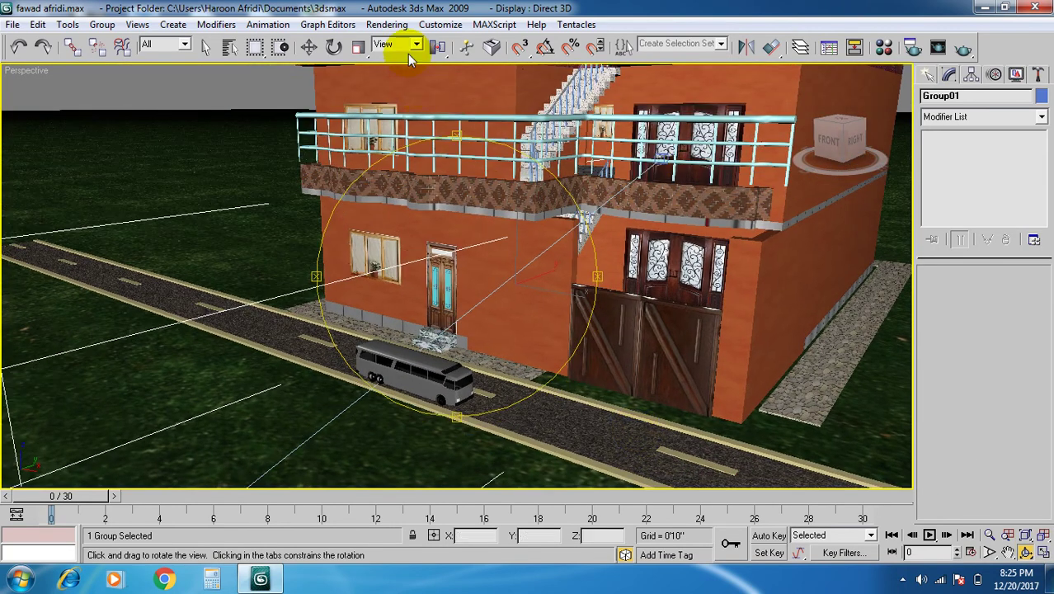
- Open the render setup and change the output size preset to Custom at 640 x 480
left_click(386, 24)
left_click(412, 60)
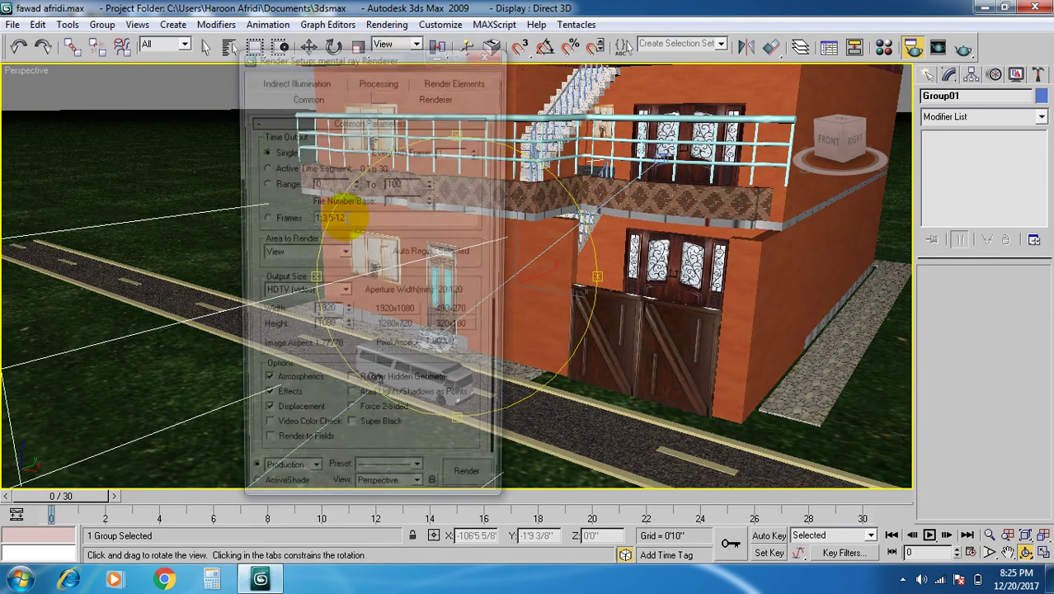
left_click(334, 296)
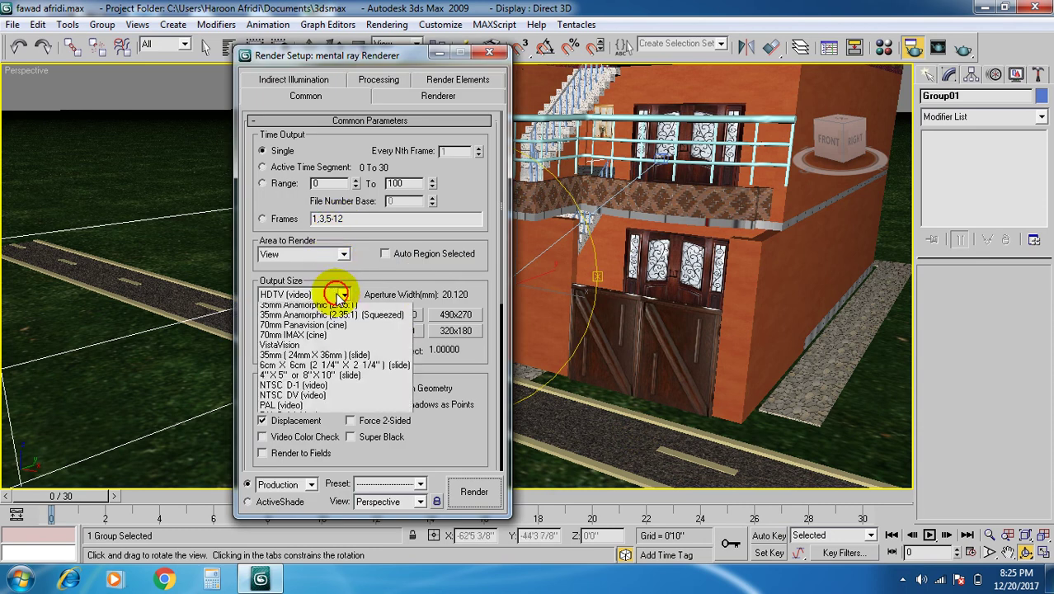
left_click(318, 312)
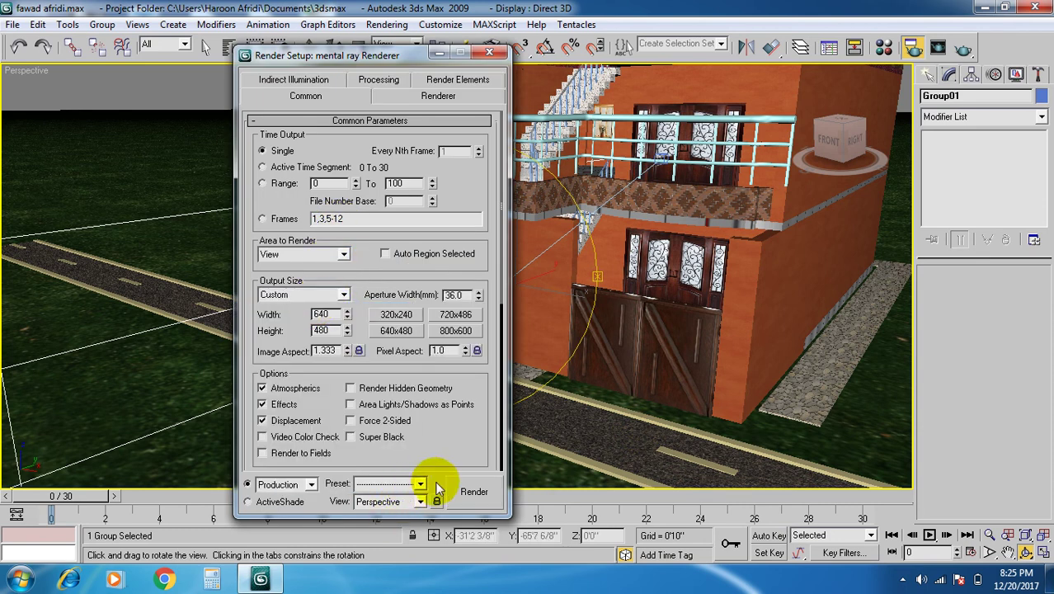
- Assign the VUE File Renderer for production, try rendering the perspective view, and close the rendered frame
scroll(475, 439, "down", 10)
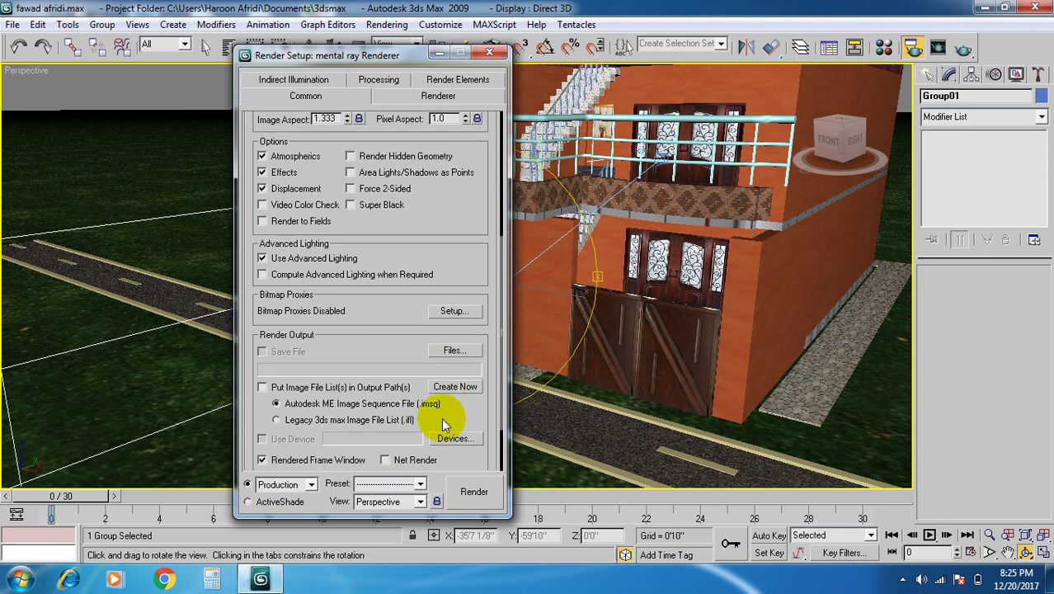
left_click(379, 466)
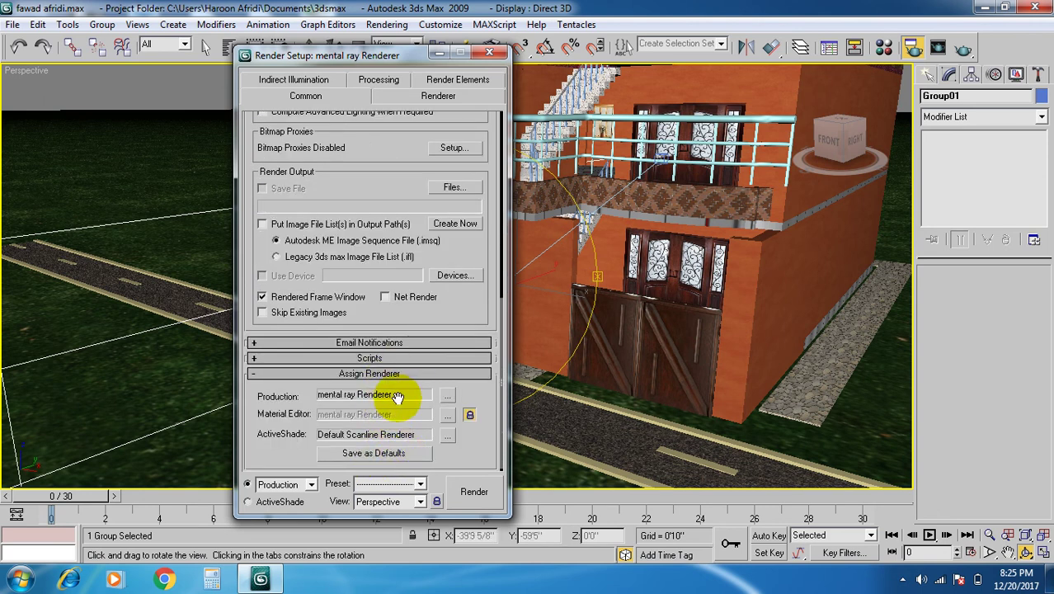
left_click(446, 396)
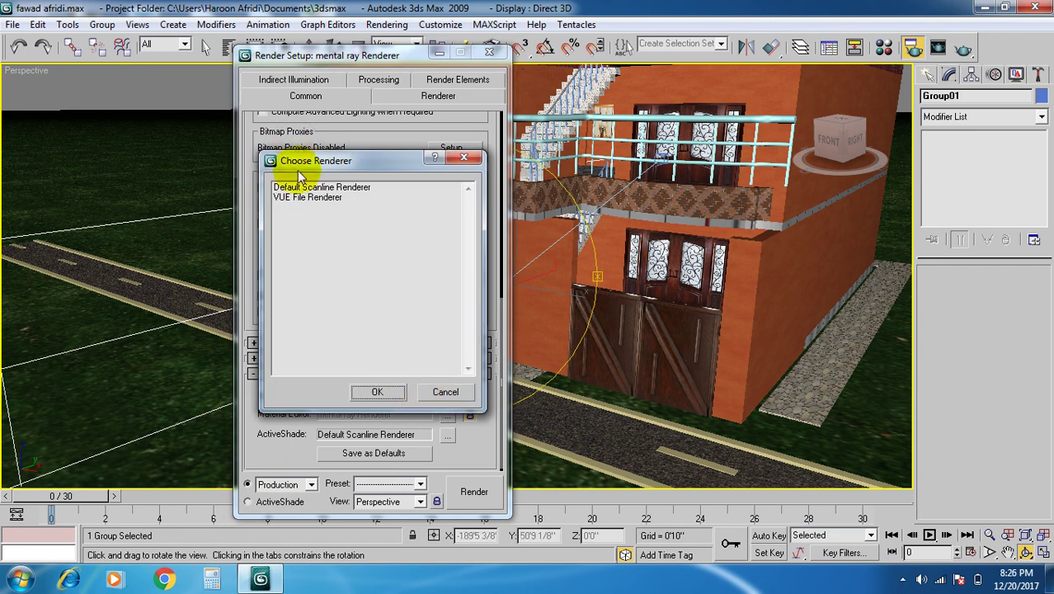
left_click(307, 198)
left_click(377, 391)
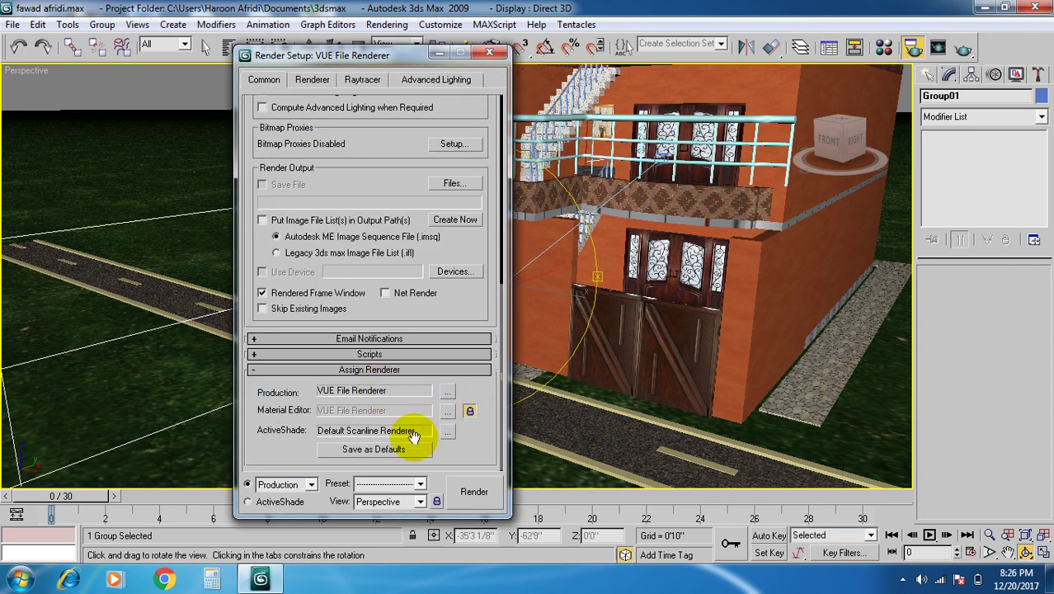
left_click(466, 493)
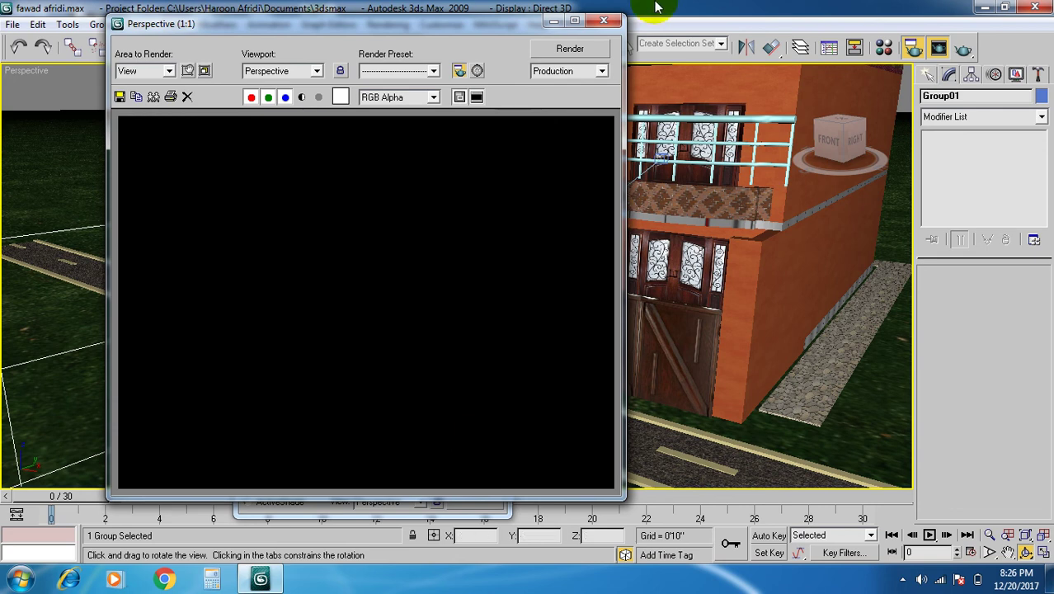
left_click(602, 21)
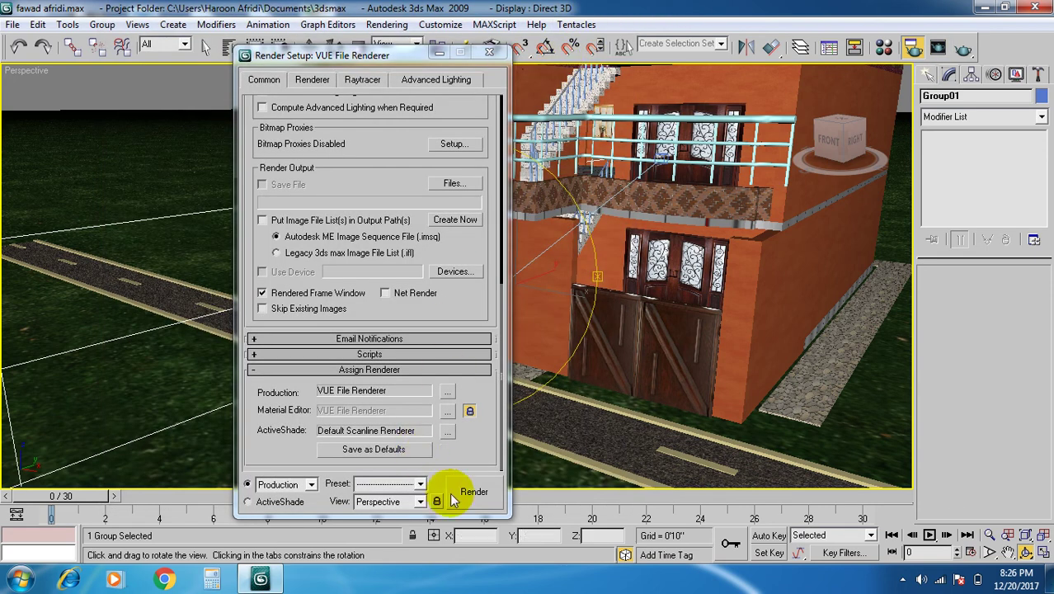
- Assign the mental ray Renderer for production and render the perspective view
left_click(446, 392)
left_click(330, 198)
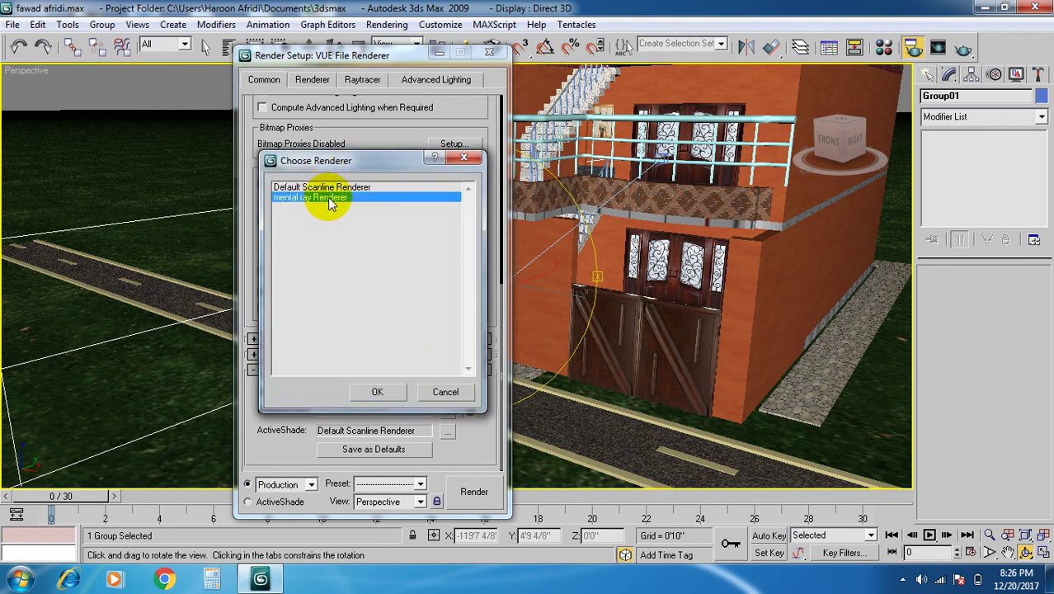
left_click(377, 391)
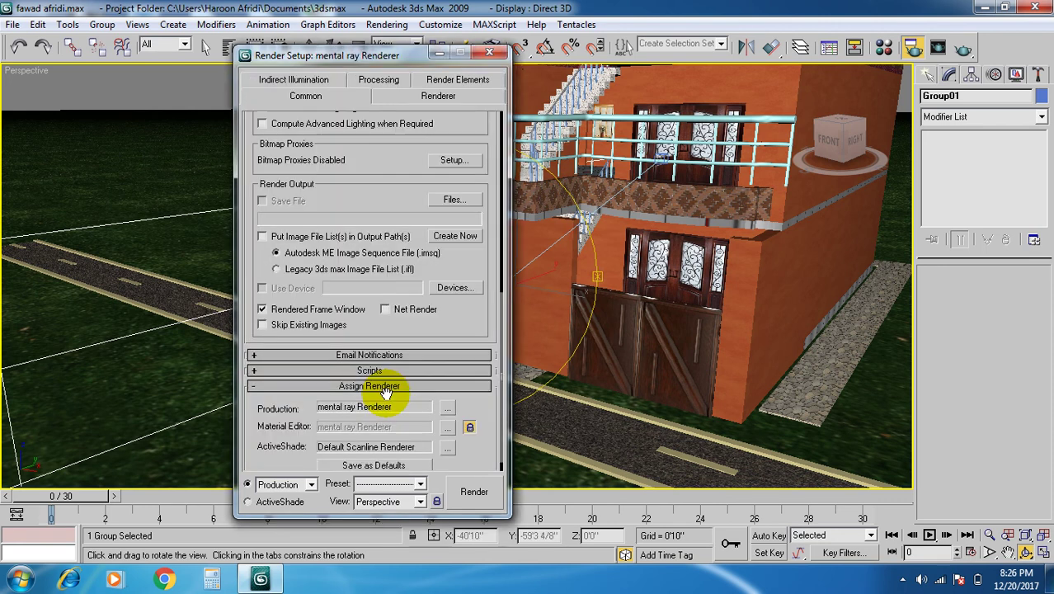
left_click(468, 472)
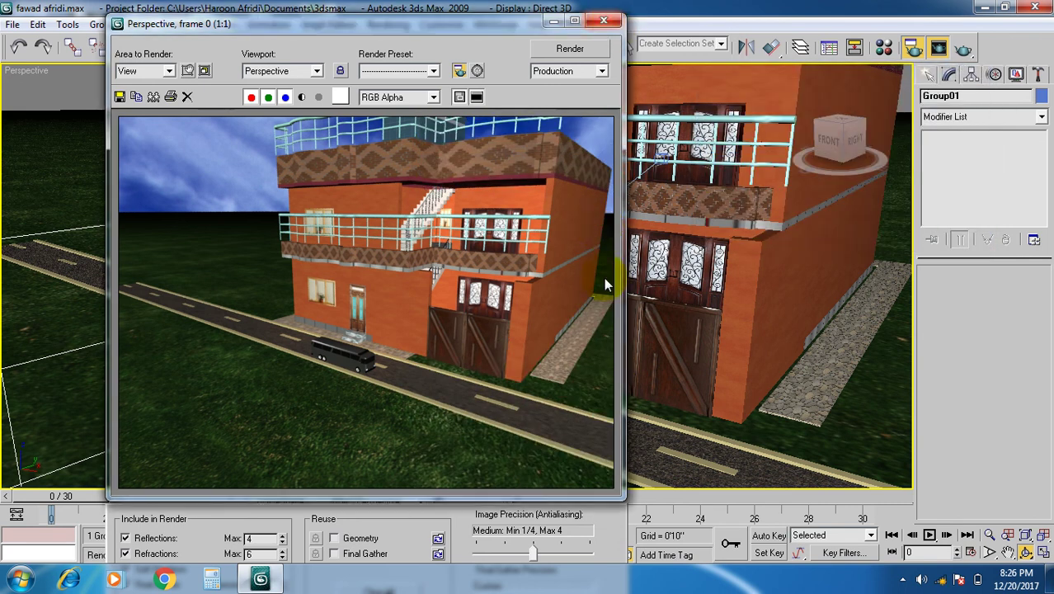
- Close the rendered frame and the render setup, and restore the four-viewport layout
left_click(613, 23)
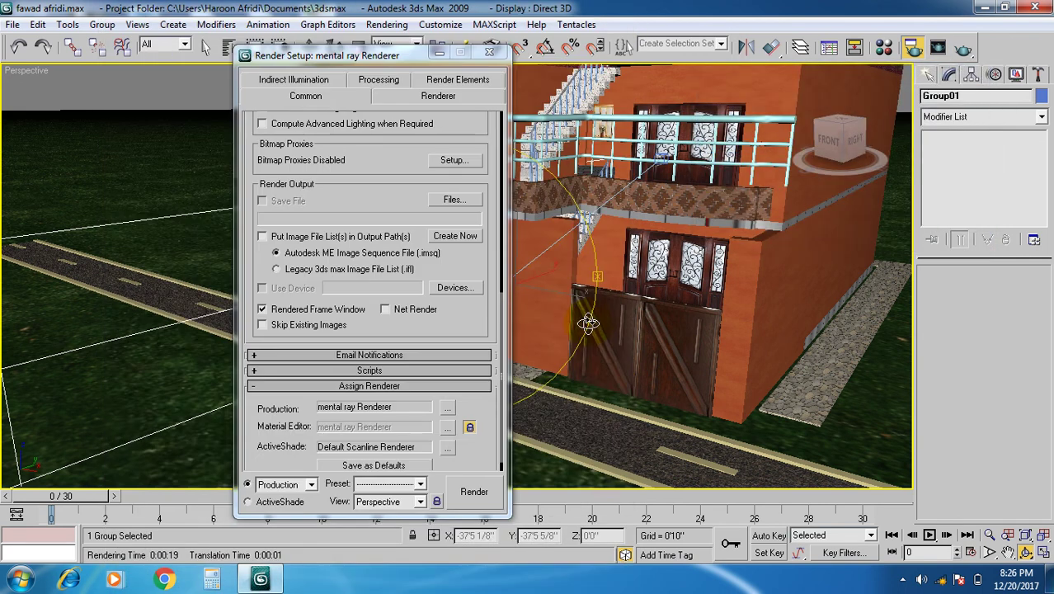
left_click(489, 52)
left_click(1042, 554)
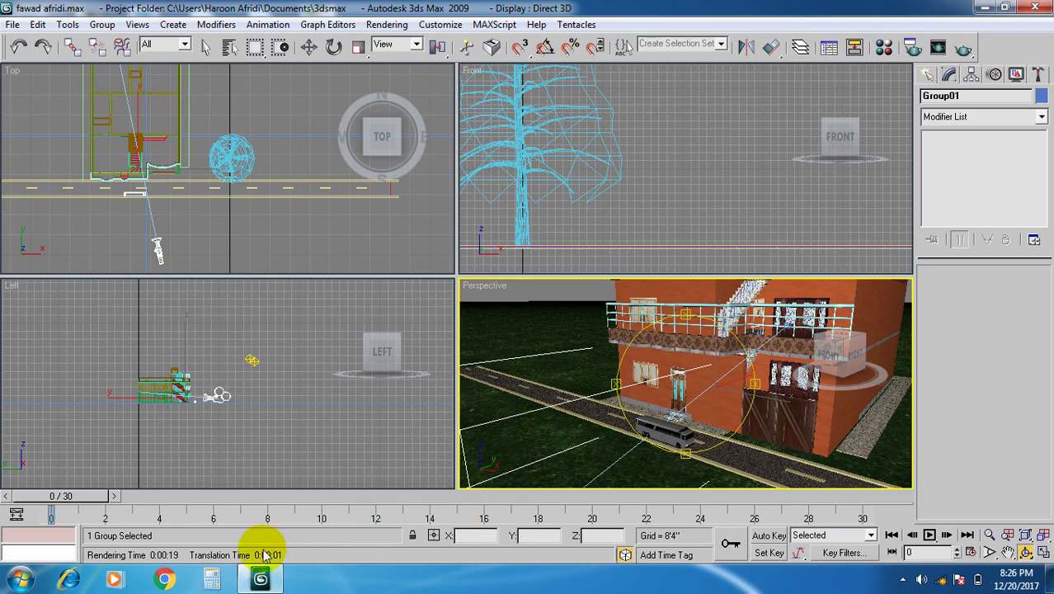
- Switch to Chrome, try a Google search for "cg extra", and close the browser tab
left_click(170, 581)
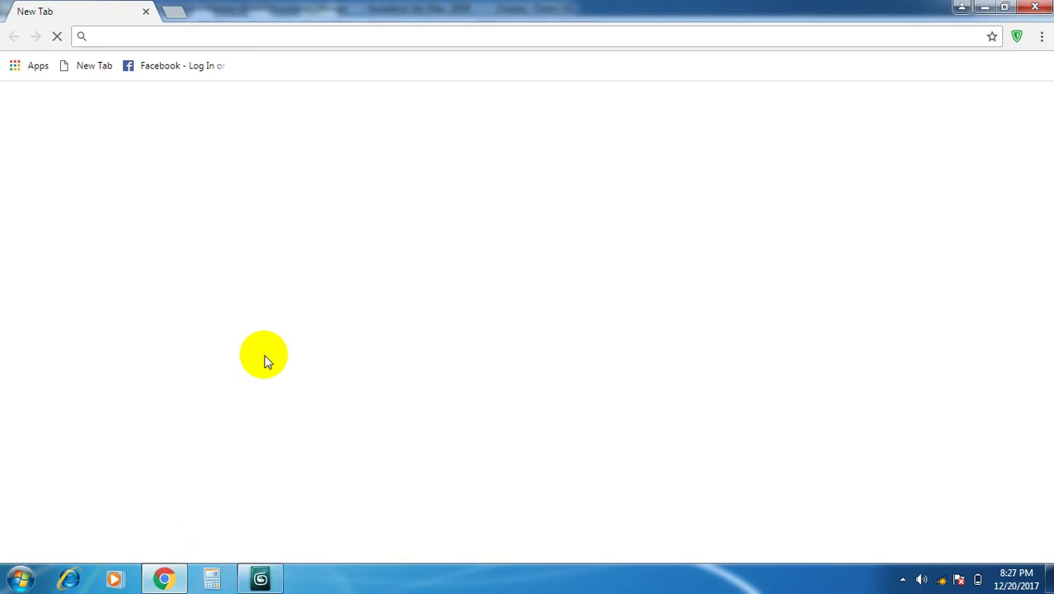
left_click(338, 311)
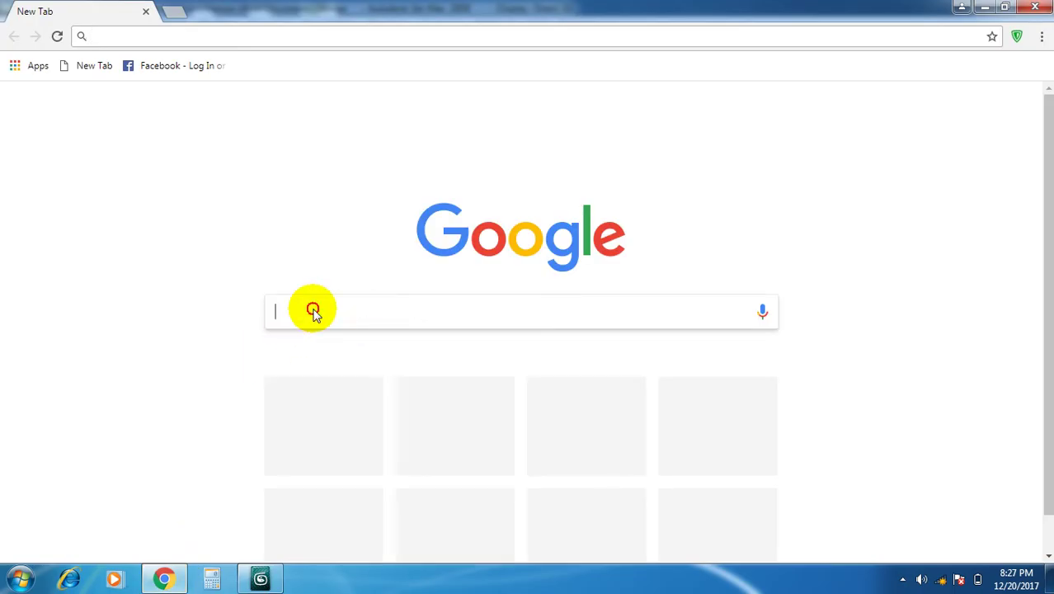
type("c")
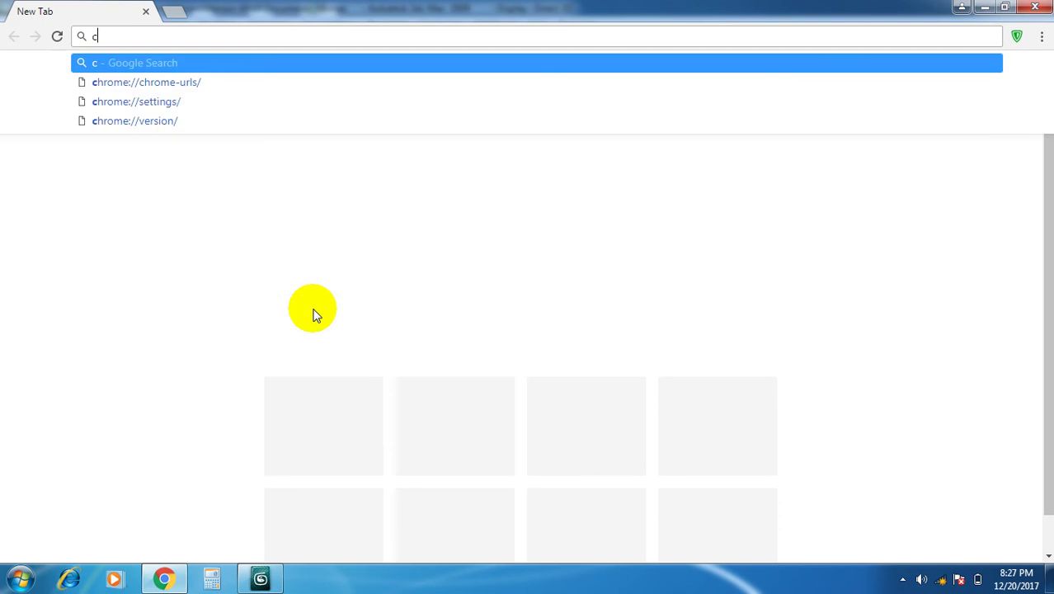
type("g")
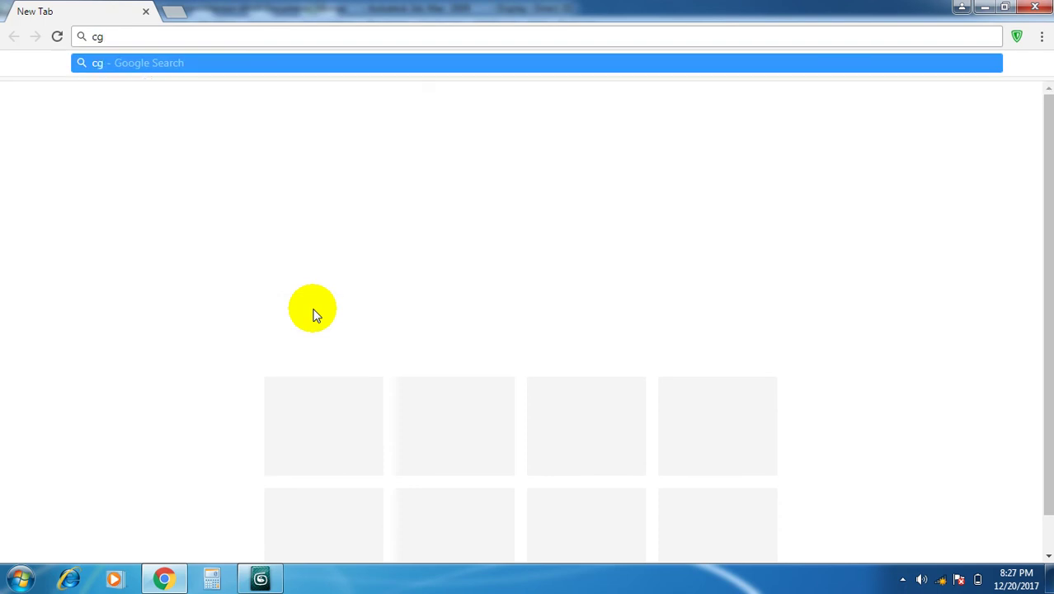
type(" extra")
key("Return")
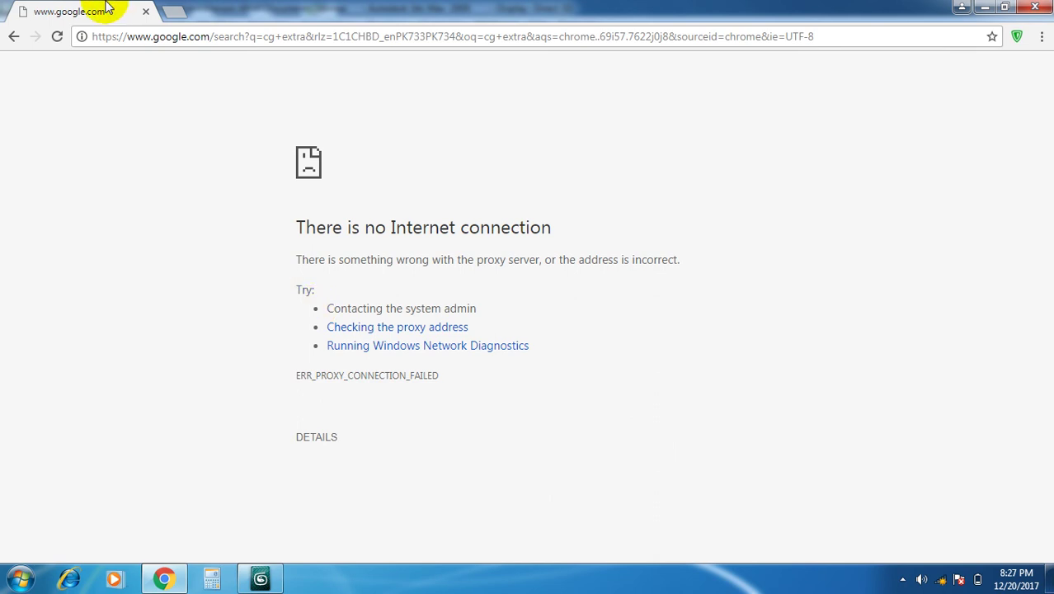
left_click(145, 11)
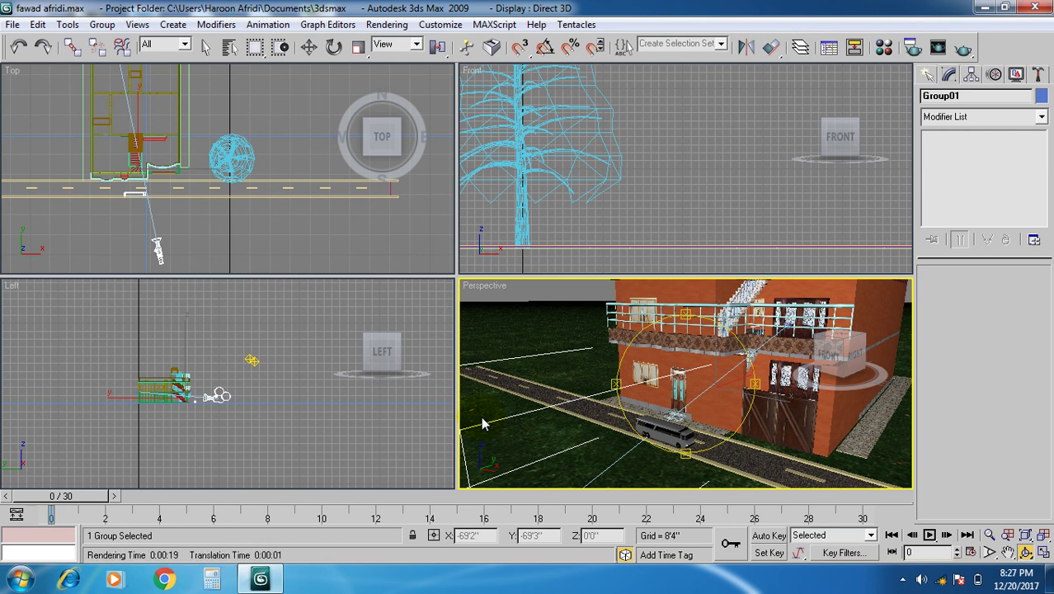
- Reopen Chrome and search Google for "cg extra"
left_click_drag(581, 404, 583, 397)
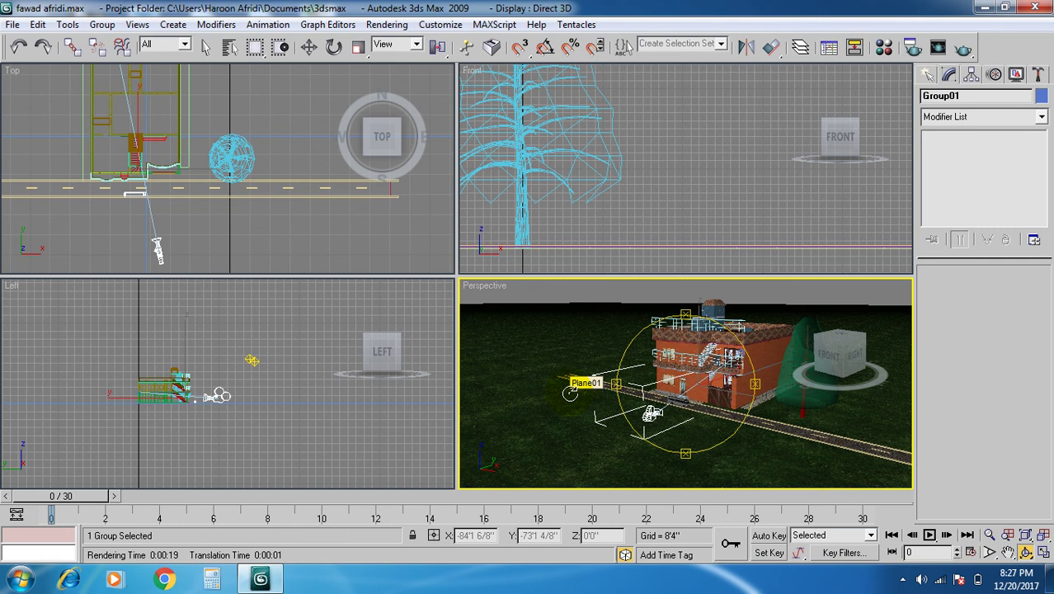
left_click(162, 580)
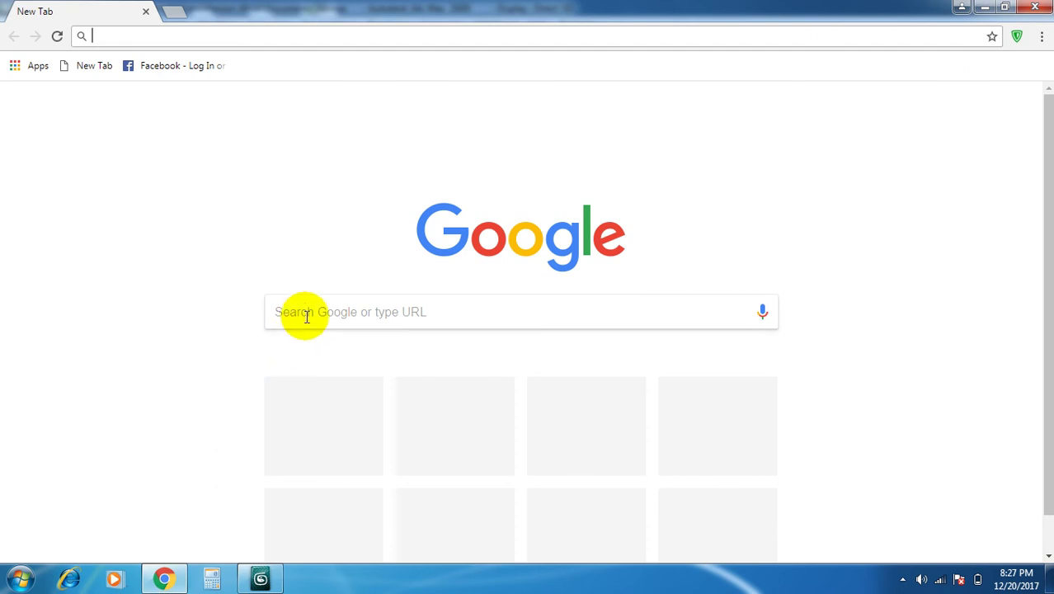
left_click(310, 310)
type("cg")
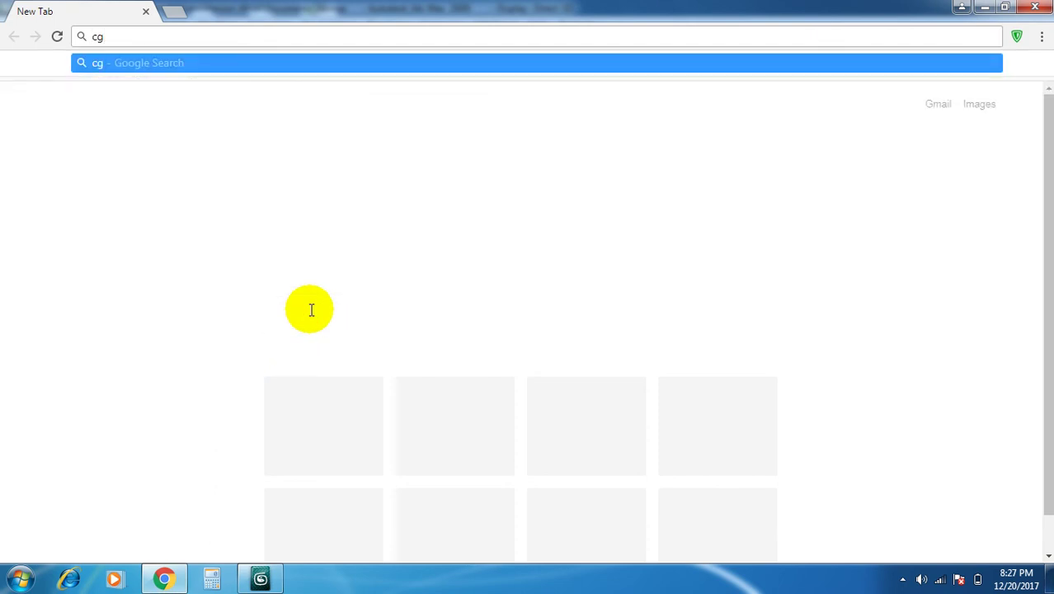
type(" extra")
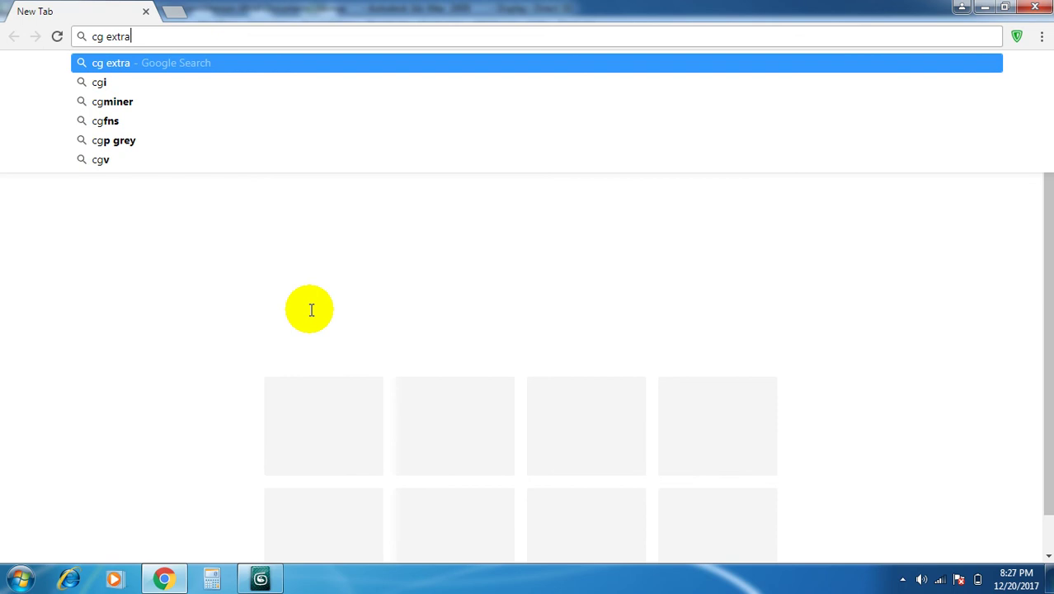
key("Return")
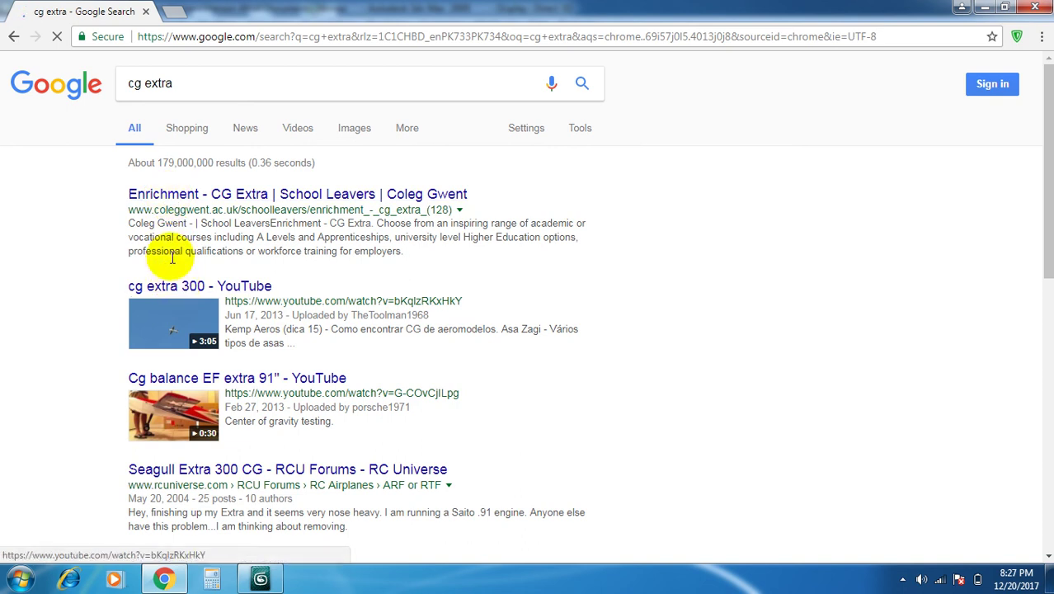
- Open the "CG Extra Double" result in a new tab, view the page, and close that tab
left_click(179, 198)
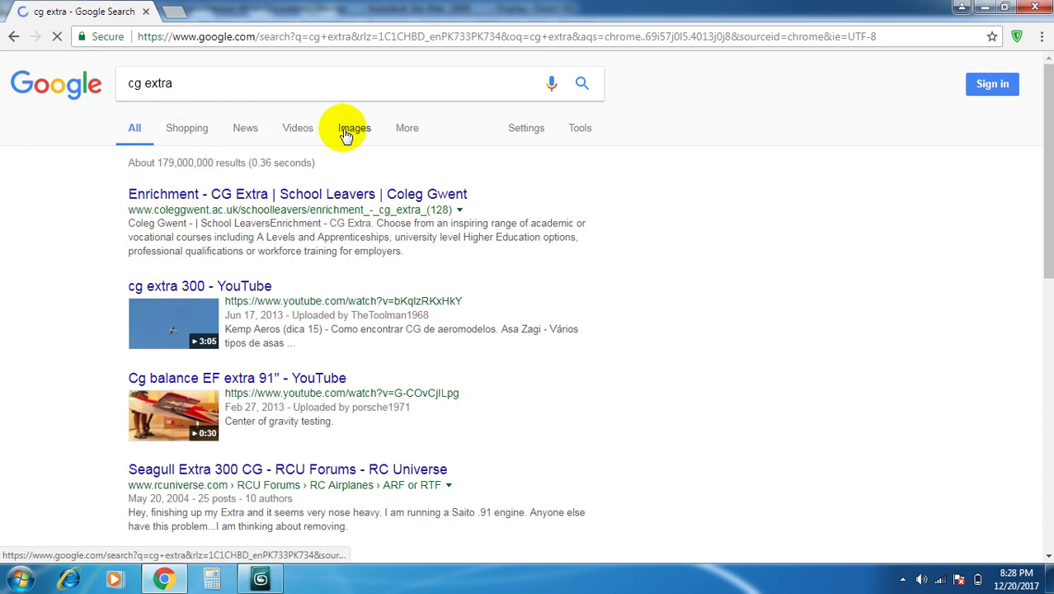
scroll(260, 341, "down", 1)
scroll(260, 341, "down", 1)
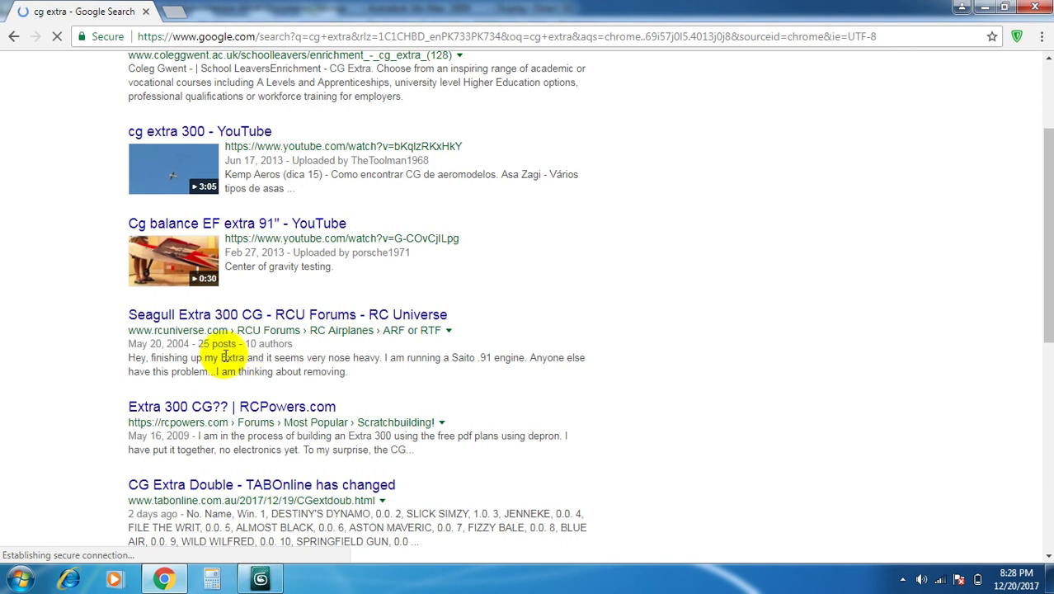
right_click(261, 485)
left_click(310, 367)
scroll(280, 388, "up", 3)
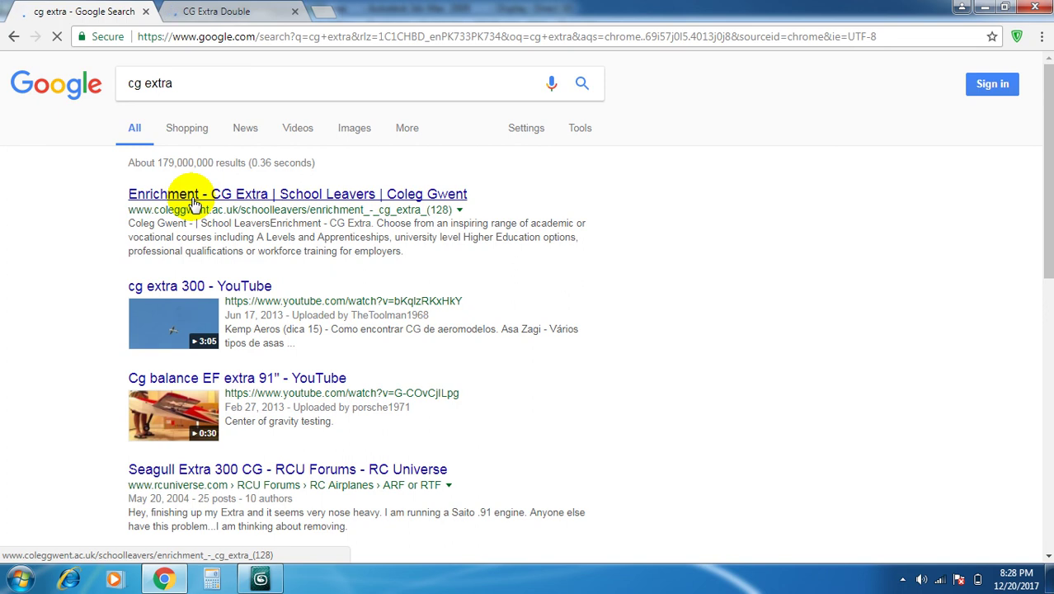
key("ctrl+Tab")
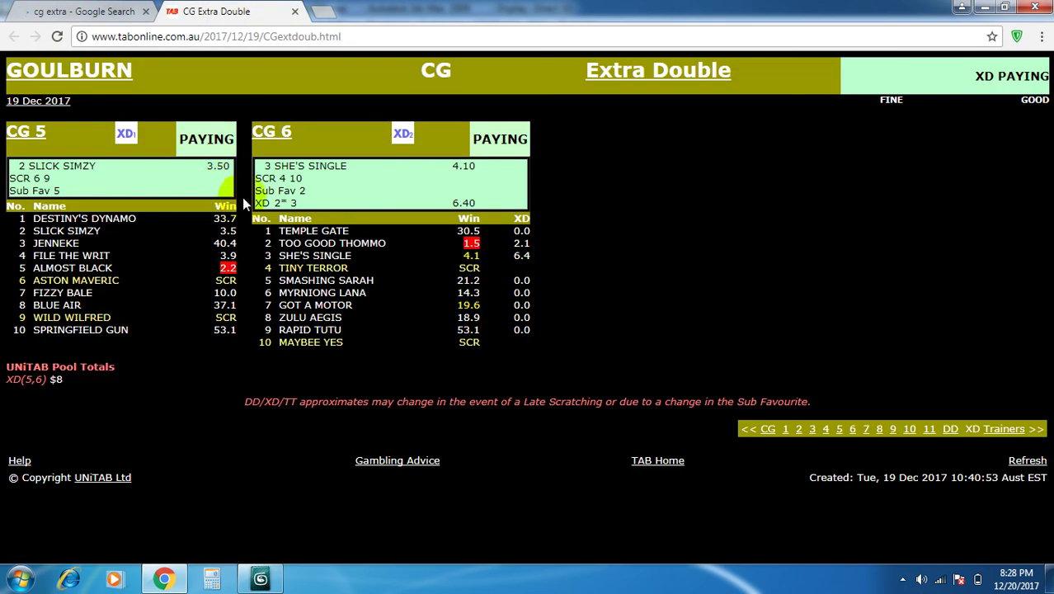
left_click(295, 12)
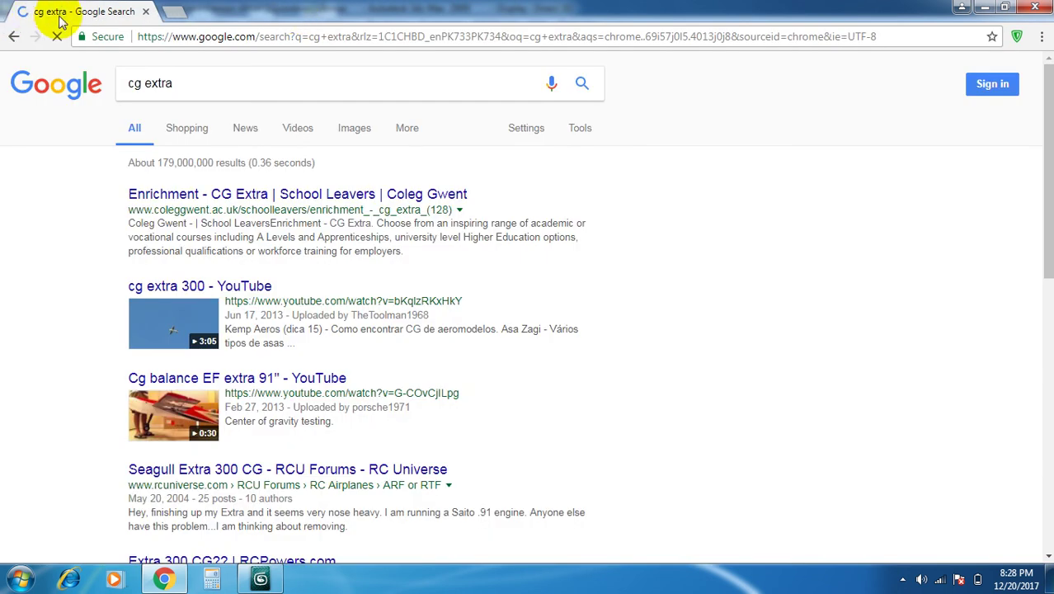
- Change the Google query to "cgxtra" and run the search
left_click(182, 84)
key("BackSpace")
key("BackSpace")
key("BackSpace")
key("BackSpace")
key("BackSpace")
key("BackSpace")
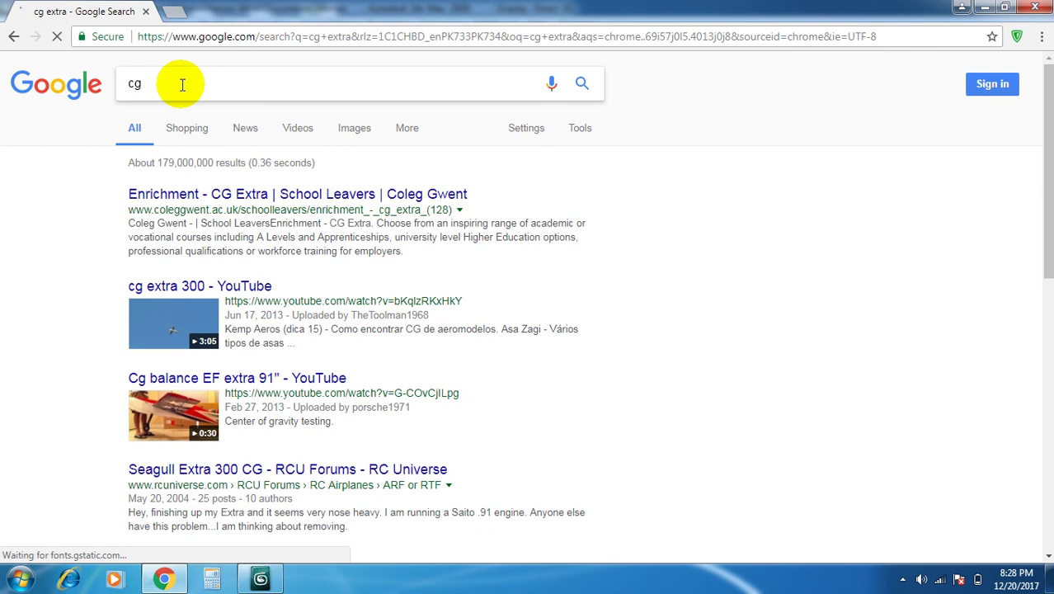
type("xtra")
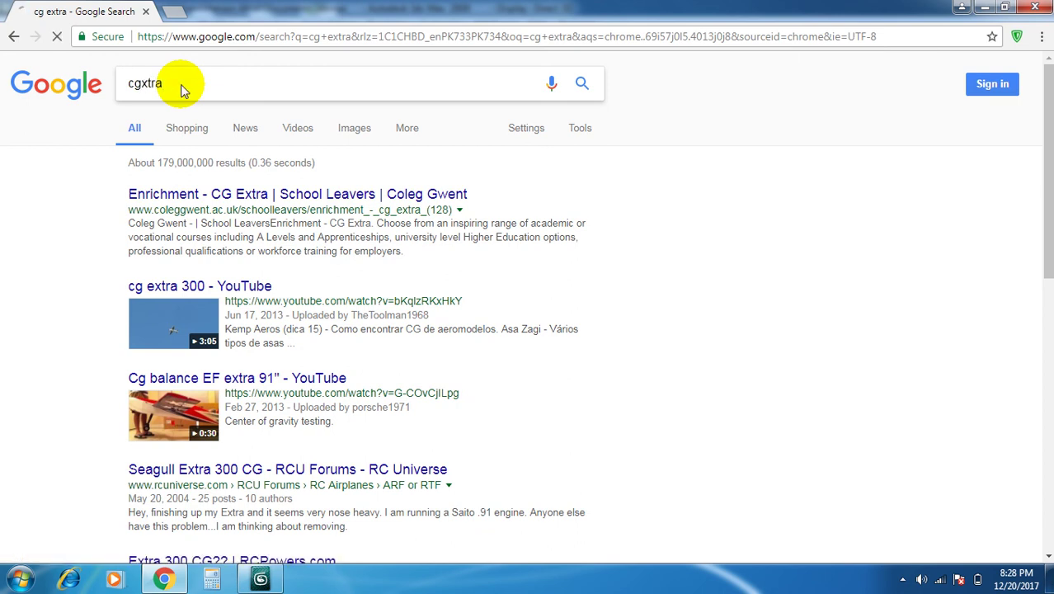
key("Return")
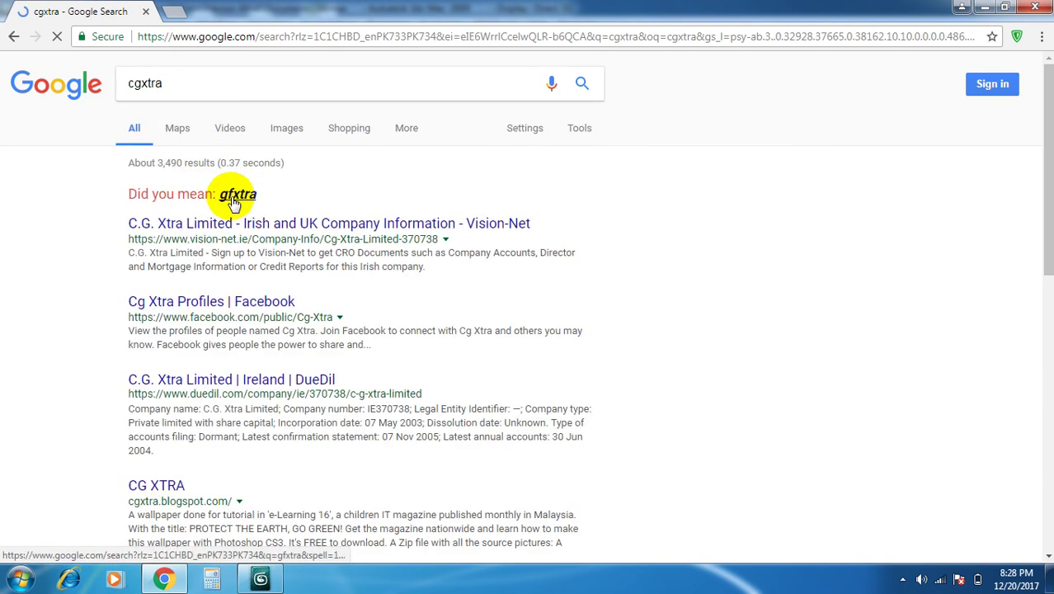
- Change the Google query to "cgextra" and run the search
left_click(194, 84)
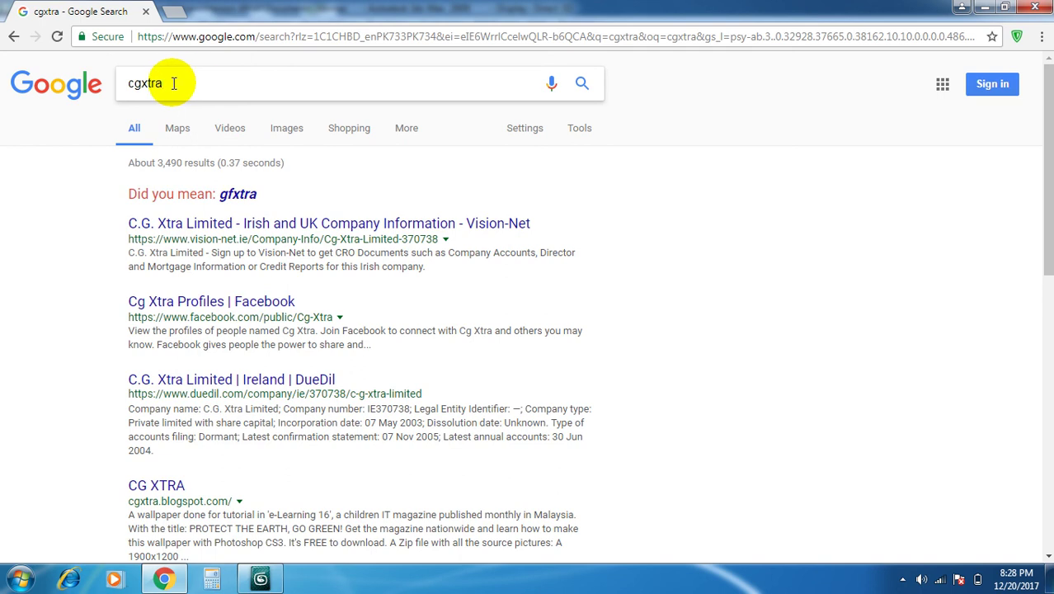
key("BackSpace")
key("BackSpace")
key("BackSpace")
type("extra")
key("Return")
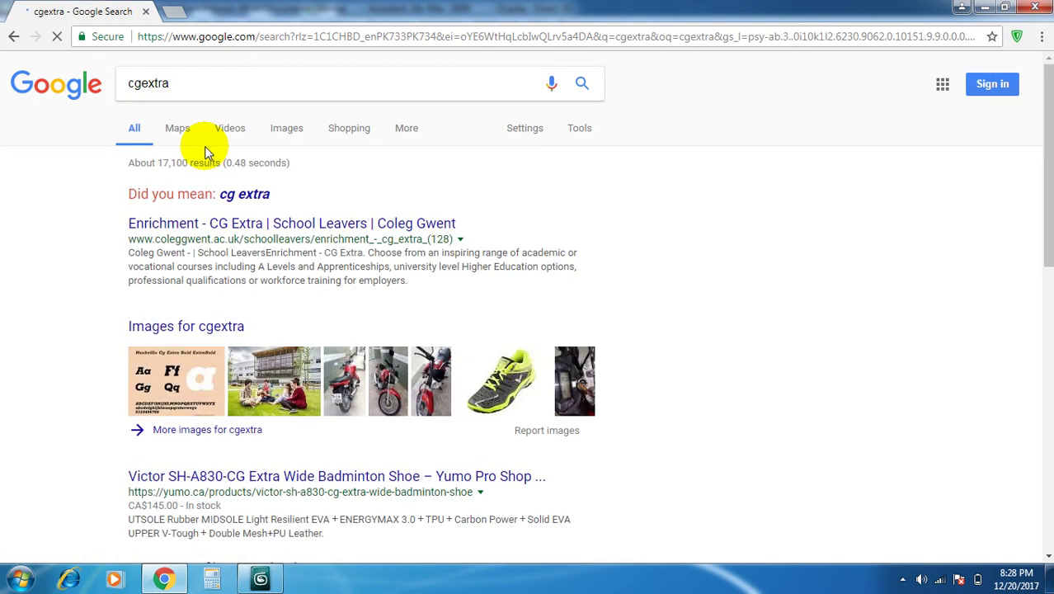
- Follow the suggested query "cg extra" and open the "Enrichment - CG Extra" result in a new tab
left_click(237, 203)
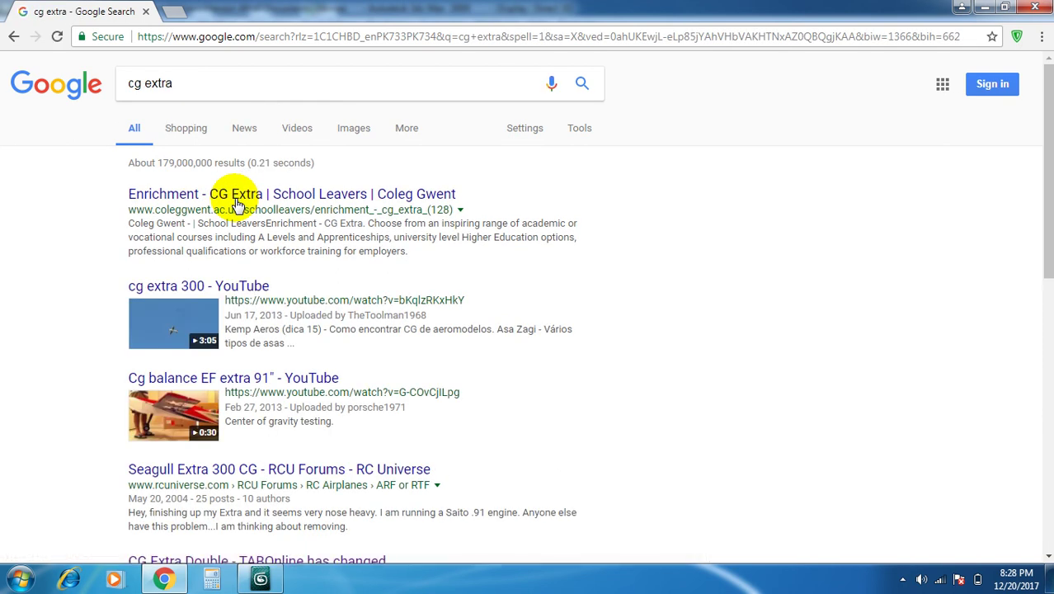
right_click(237, 203)
left_click(254, 206)
scroll(218, 295, "down", 2)
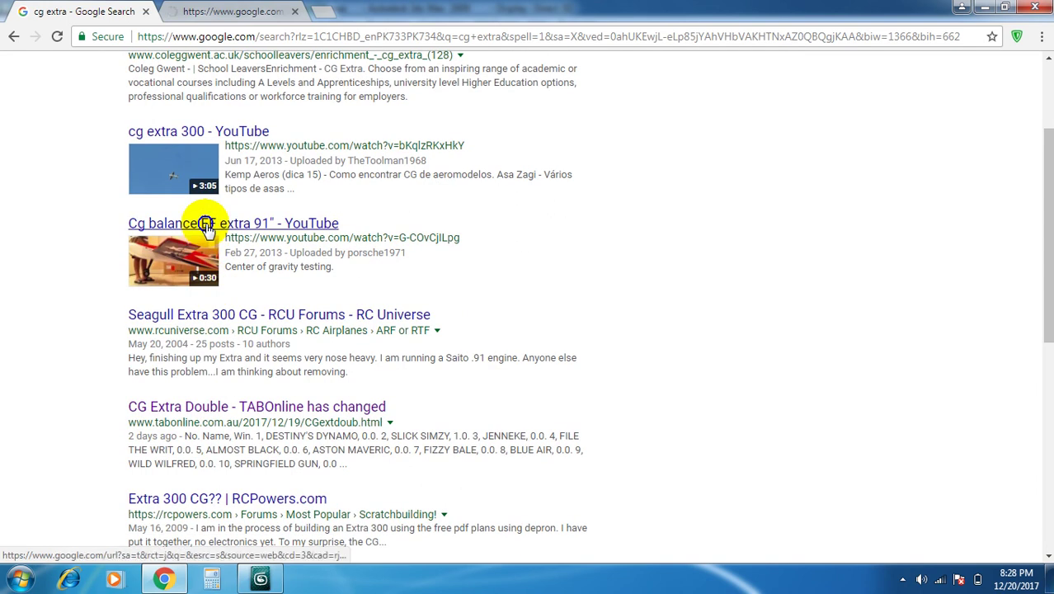